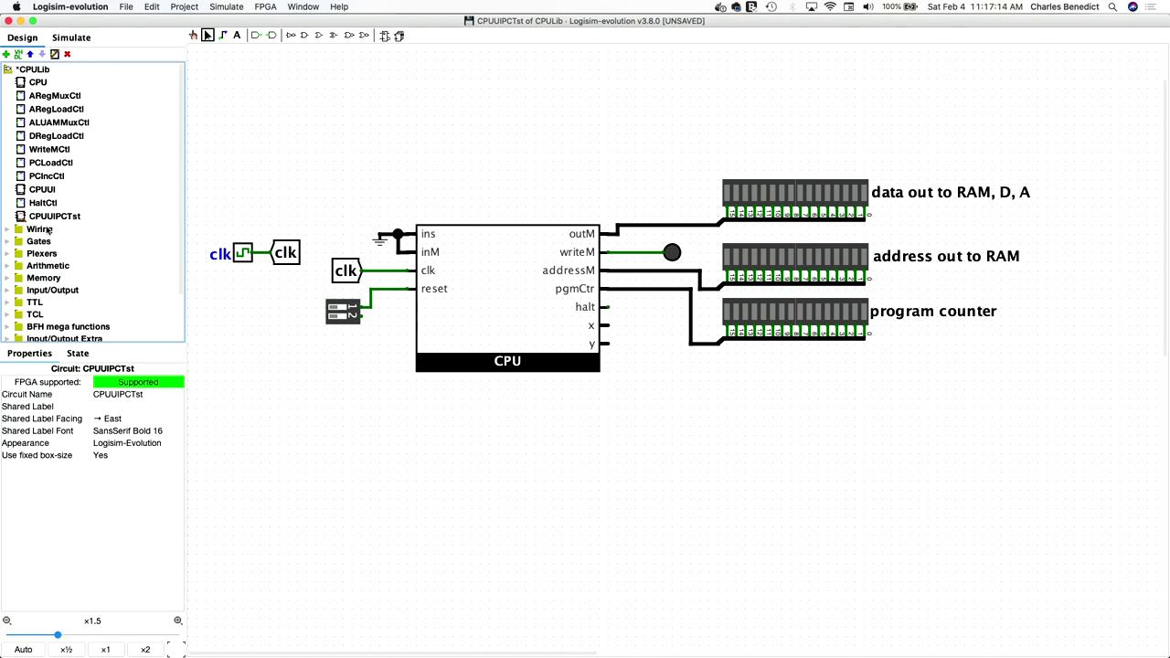
- Delete the ground on the ins wire, the ins–inM loop wire, and the leftover stub
left_click(380, 239)
key("Delete")
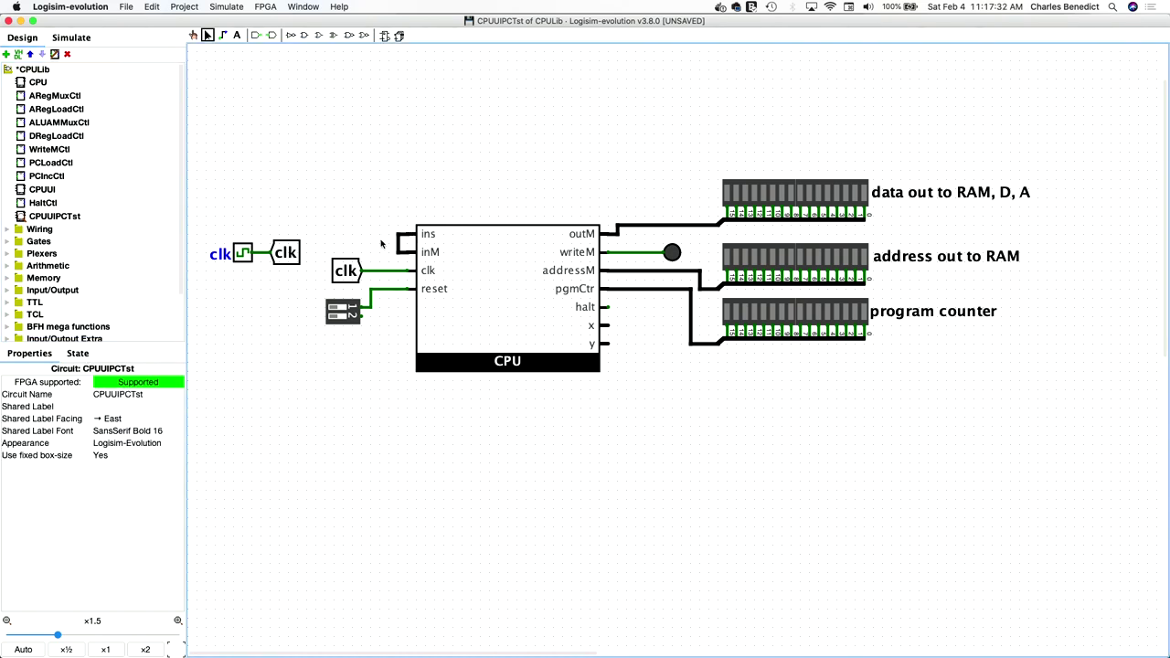
left_click(396, 244)
key("Delete")
left_click(398, 235)
key("Delete")
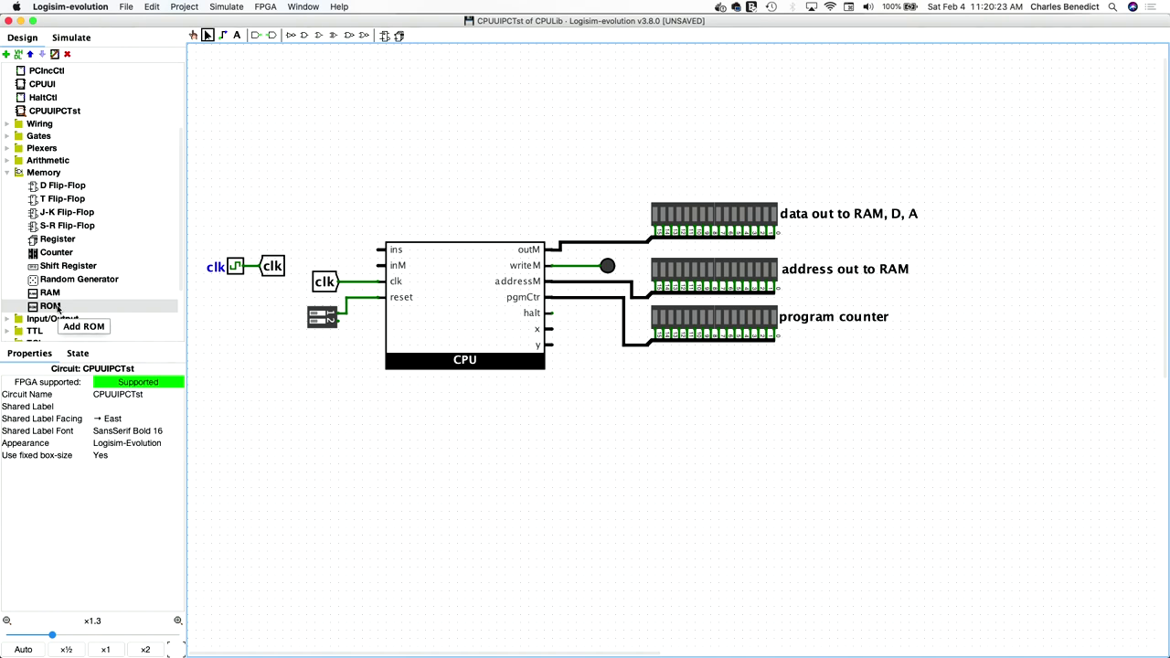
- Place a ROM with a 15-bit address width and 16-bit data width
left_click(55, 306)
left_click(267, 413)
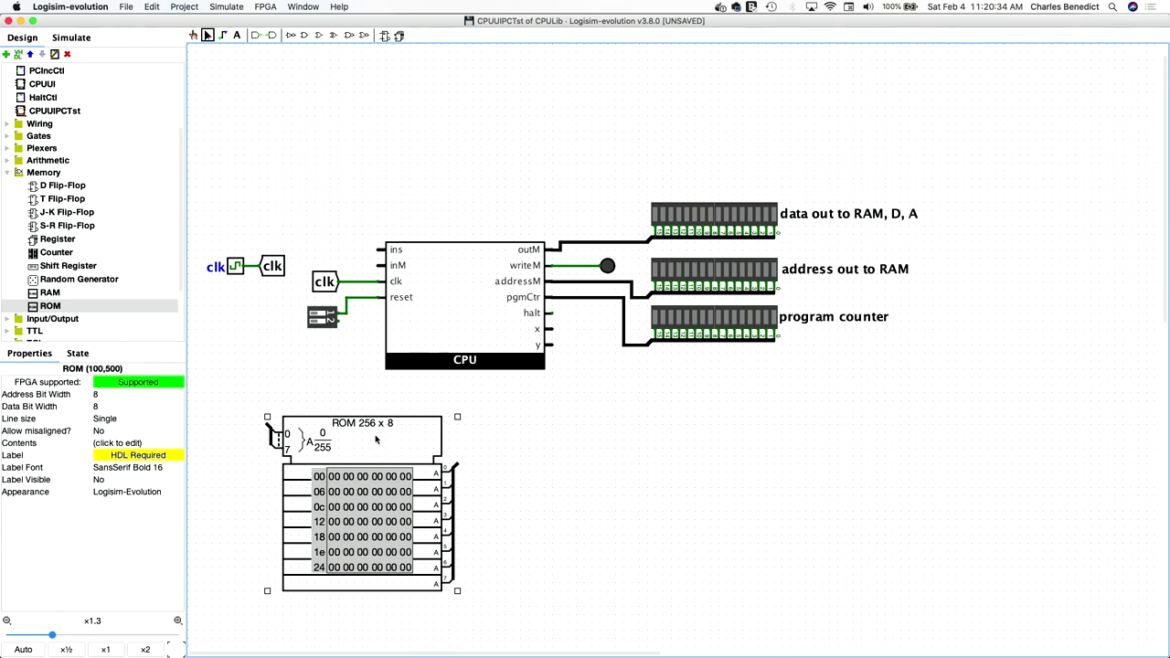
left_click(173, 395)
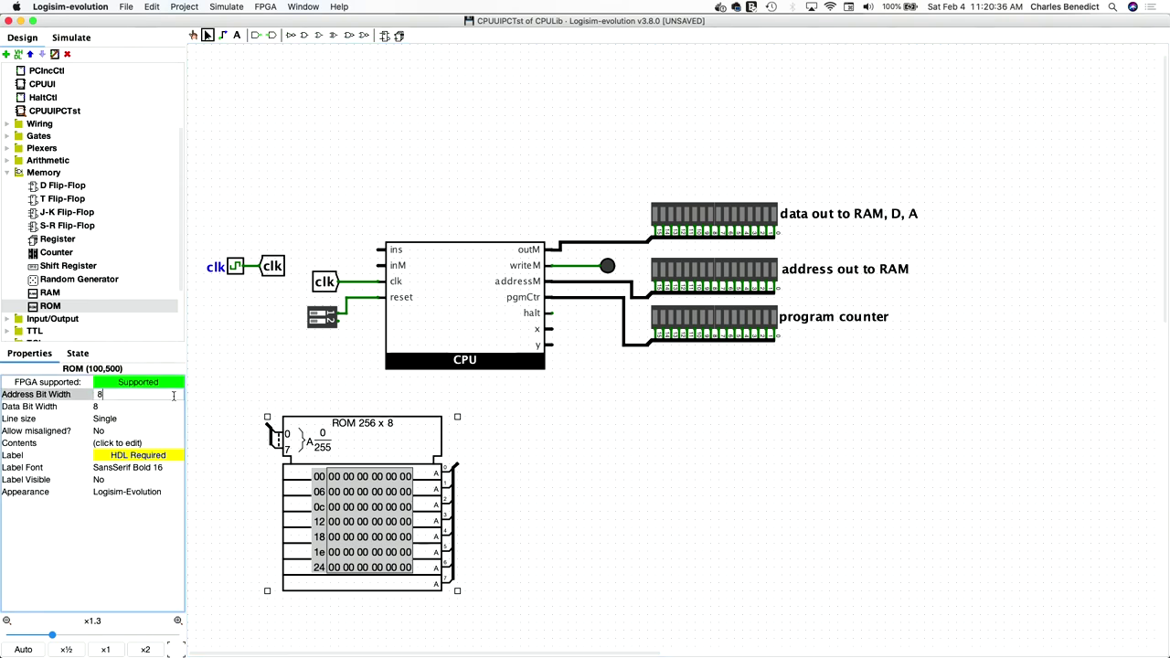
key("BackSpace")
type("15")
key("Return")
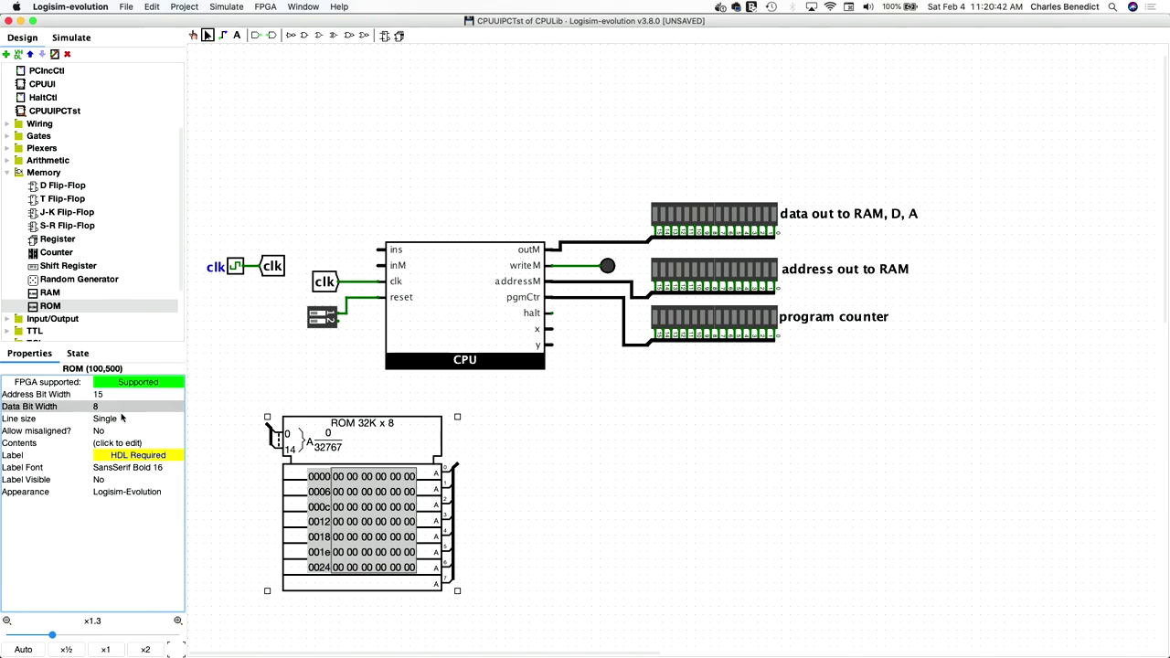
left_click(100, 406)
key("BackSpace")
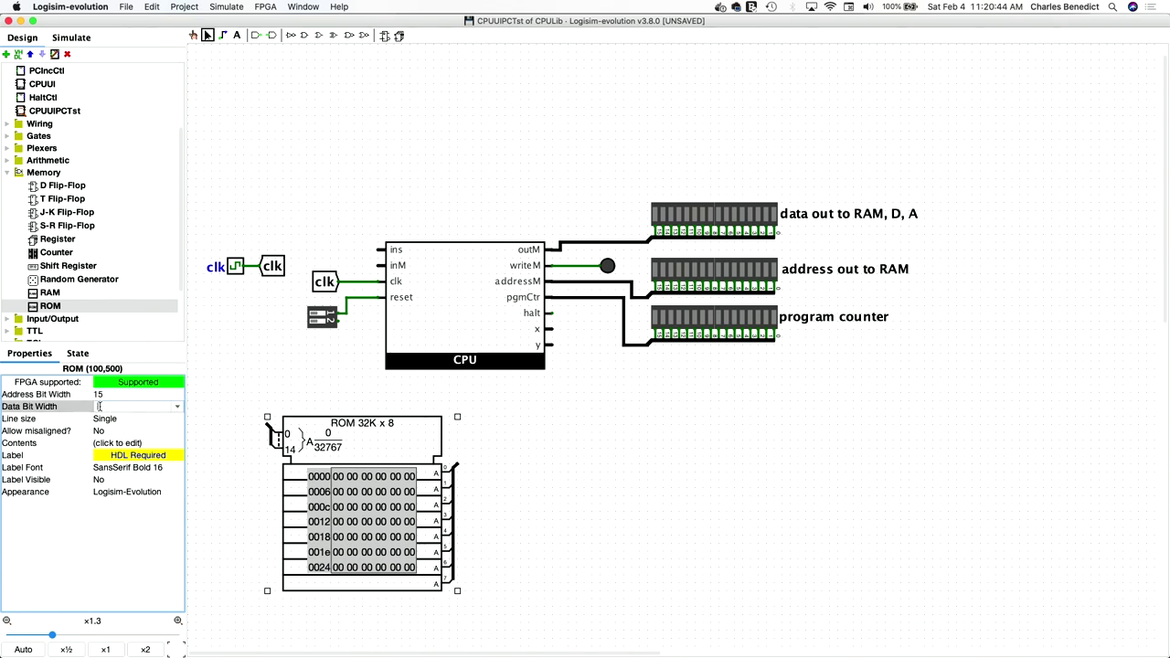
type("16")
key("Return")
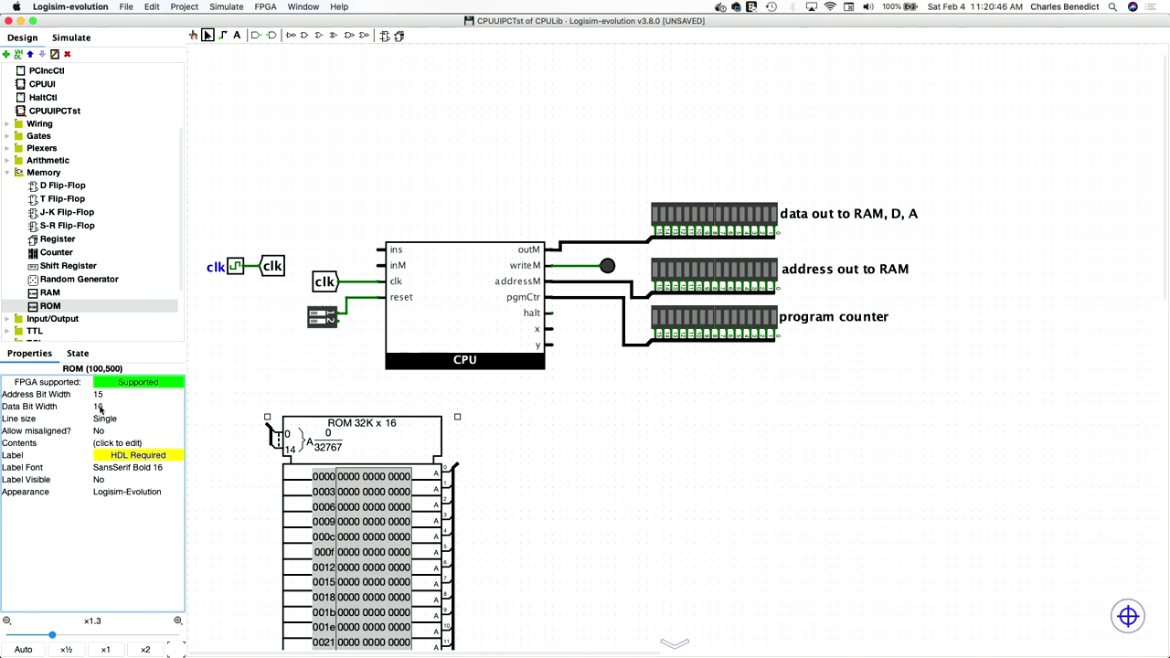
- Give the ROM the Classic Logisim appearance and move it above the CPU
left_click_drag(380, 438, 357, 312)
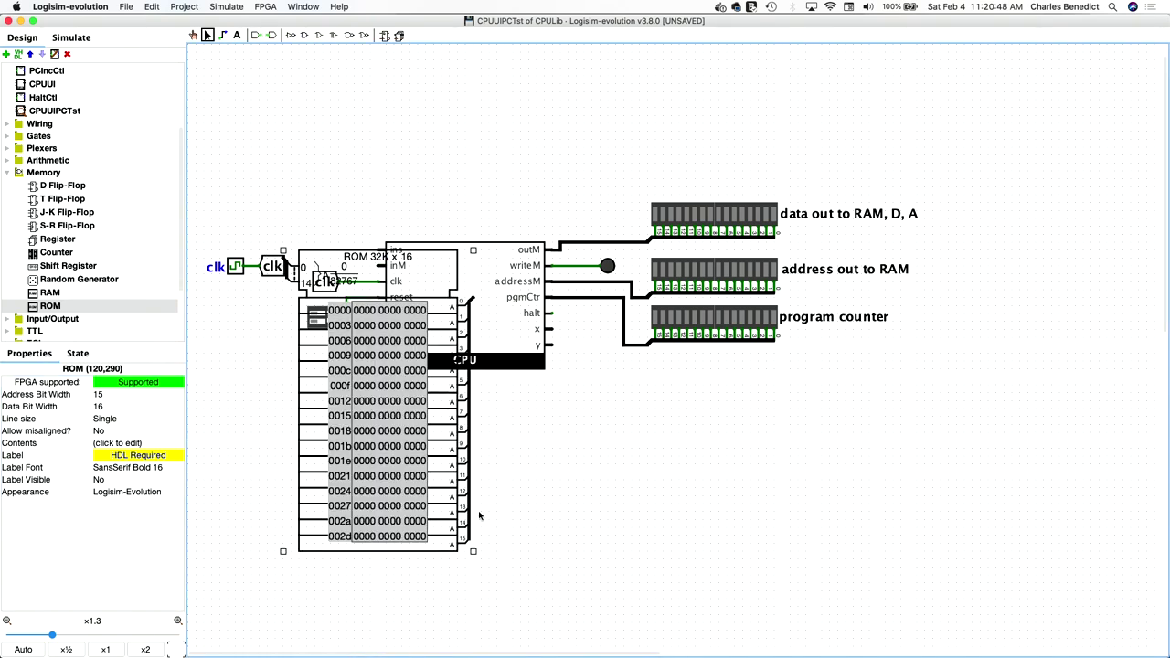
left_click(134, 493)
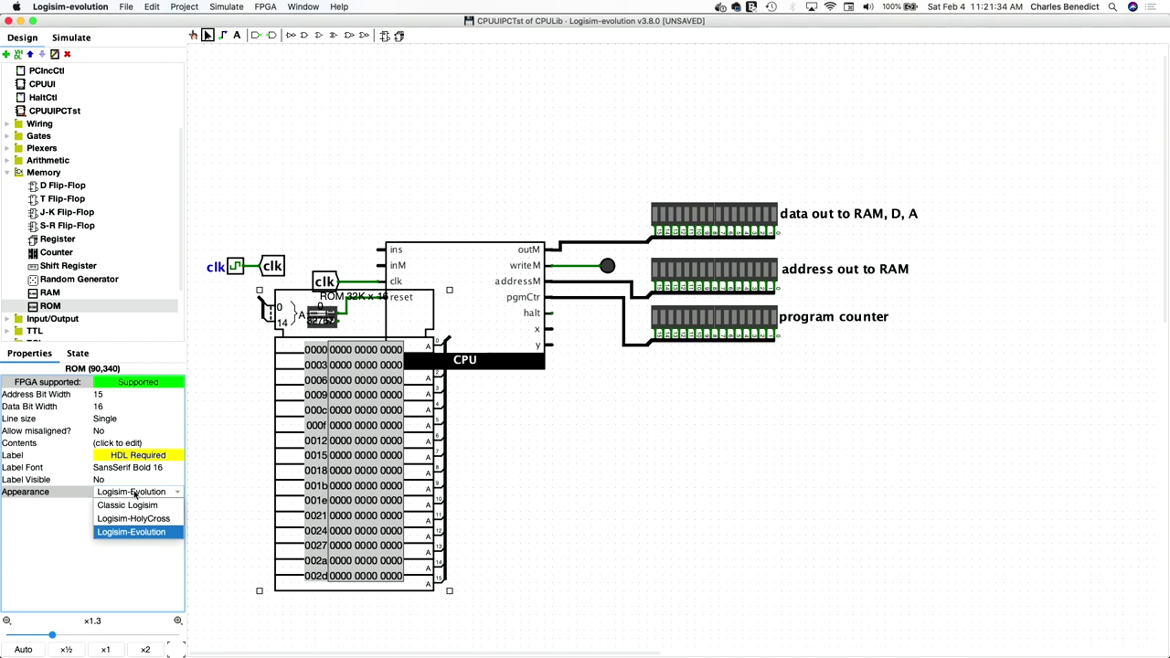
left_click(137, 520)
left_click(138, 497)
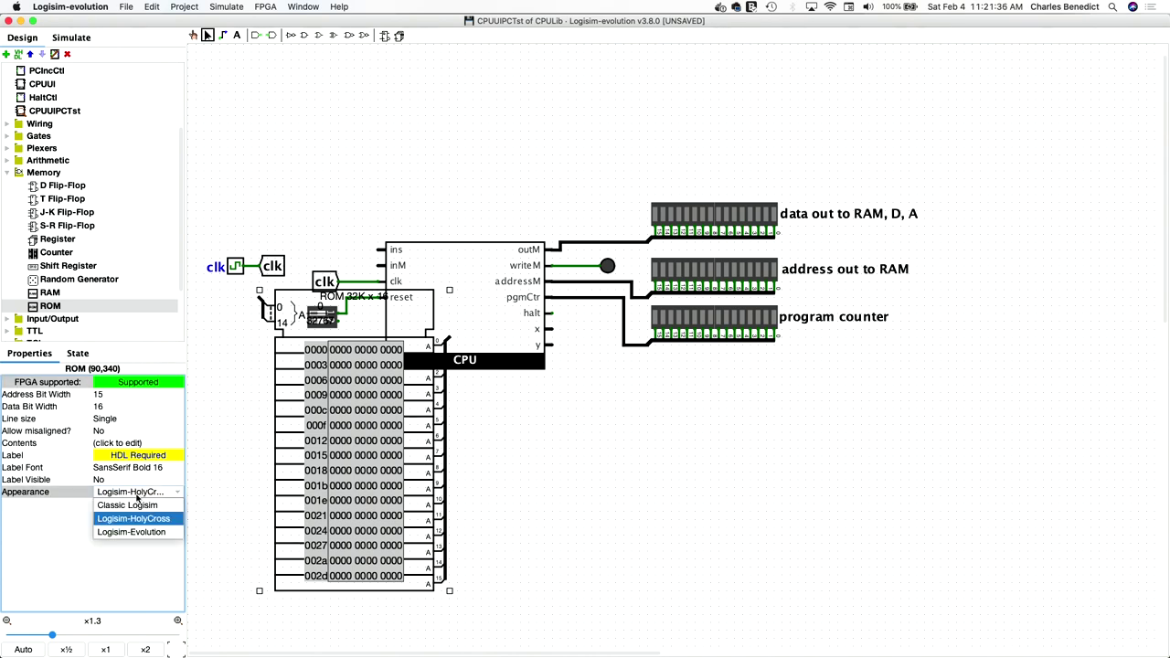
left_click(138, 506)
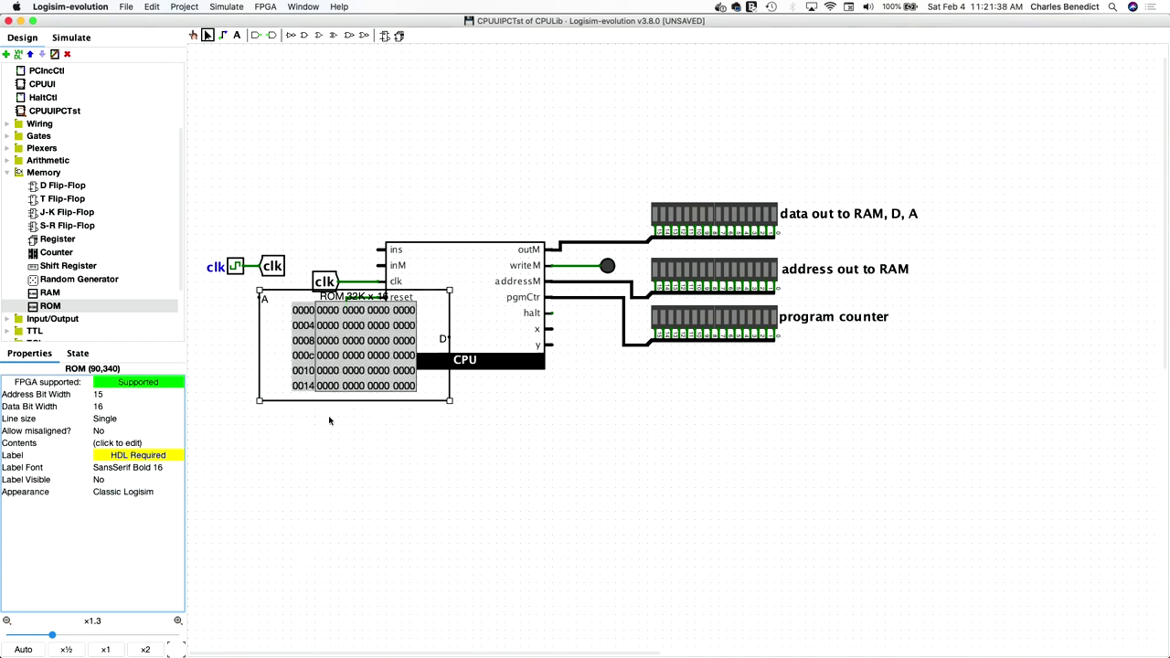
left_click_drag(280, 388, 274, 189)
left_click(643, 359)
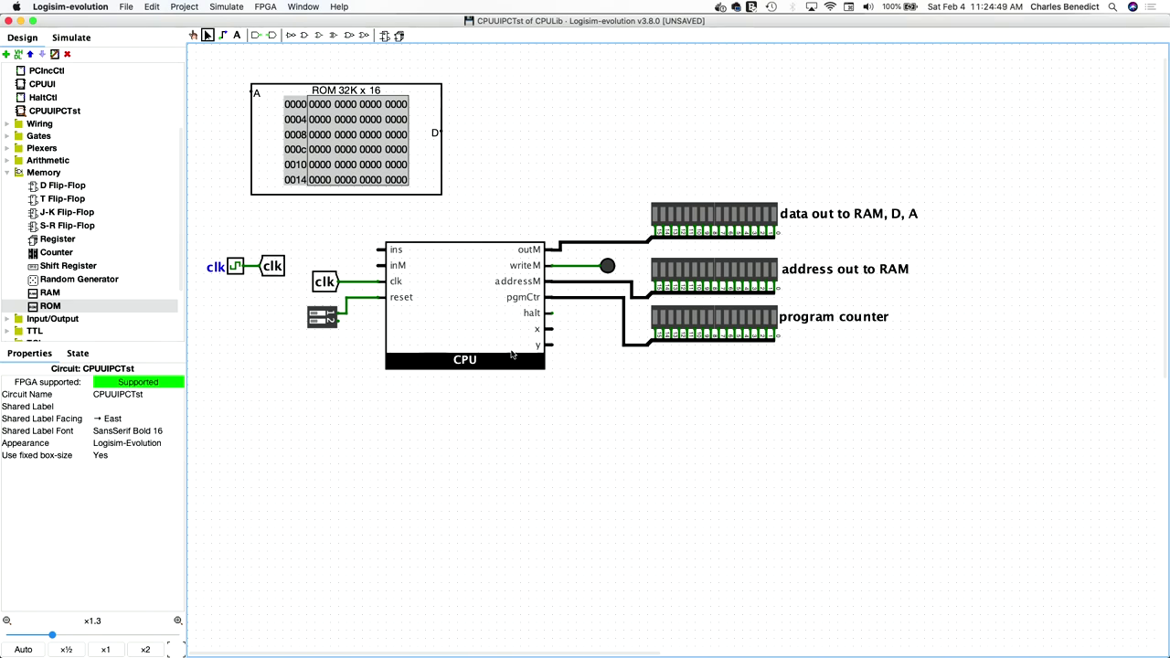
- Place a 16-bit Splitter from the Wiring library facing North
scroll(62, 135, "up", 3)
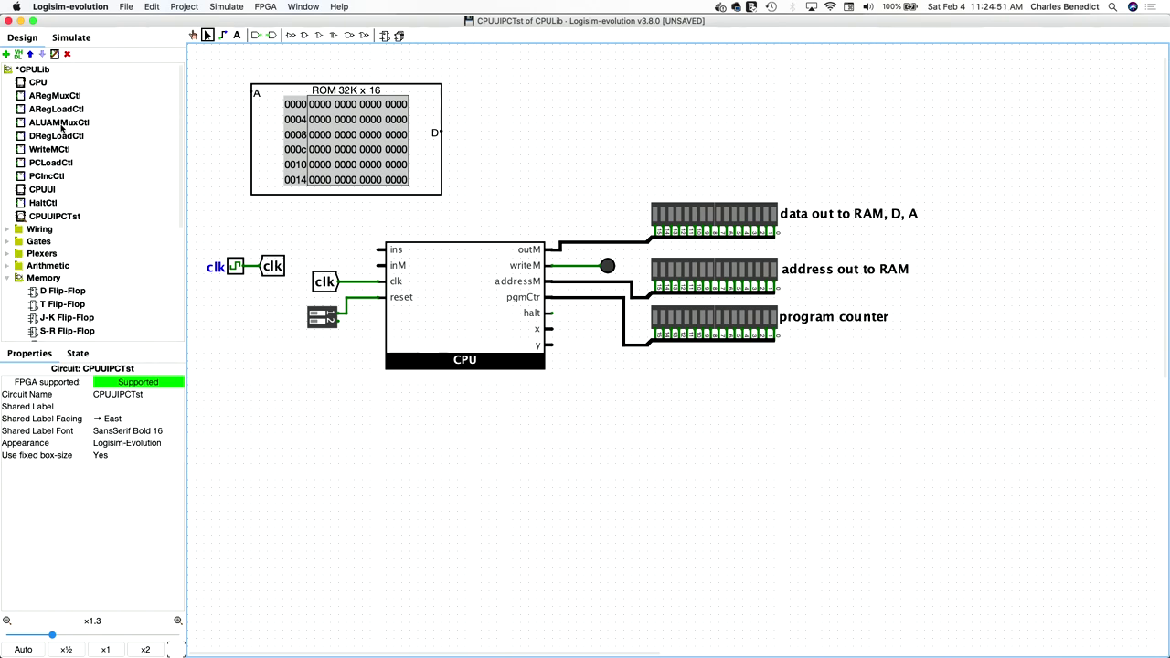
double_click(37, 226)
left_click(54, 160)
left_click(624, 493)
key("1")
key("6")
left_click(105, 394)
left_click(103, 406)
left_click(533, 457)
- Stack a 15-bit South-facing splitter onto it and wire it toward the ROM's address input
left_click(610, 487)
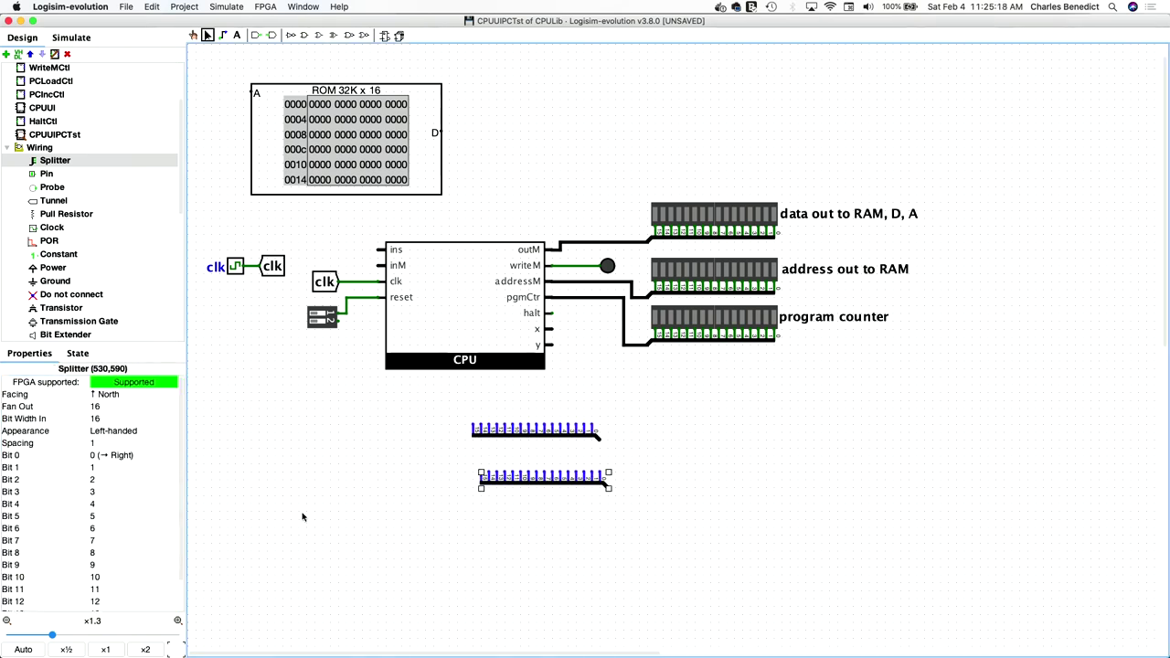
left_click(128, 418)
type("15")
key("Return")
left_click(105, 394)
left_click(102, 435)
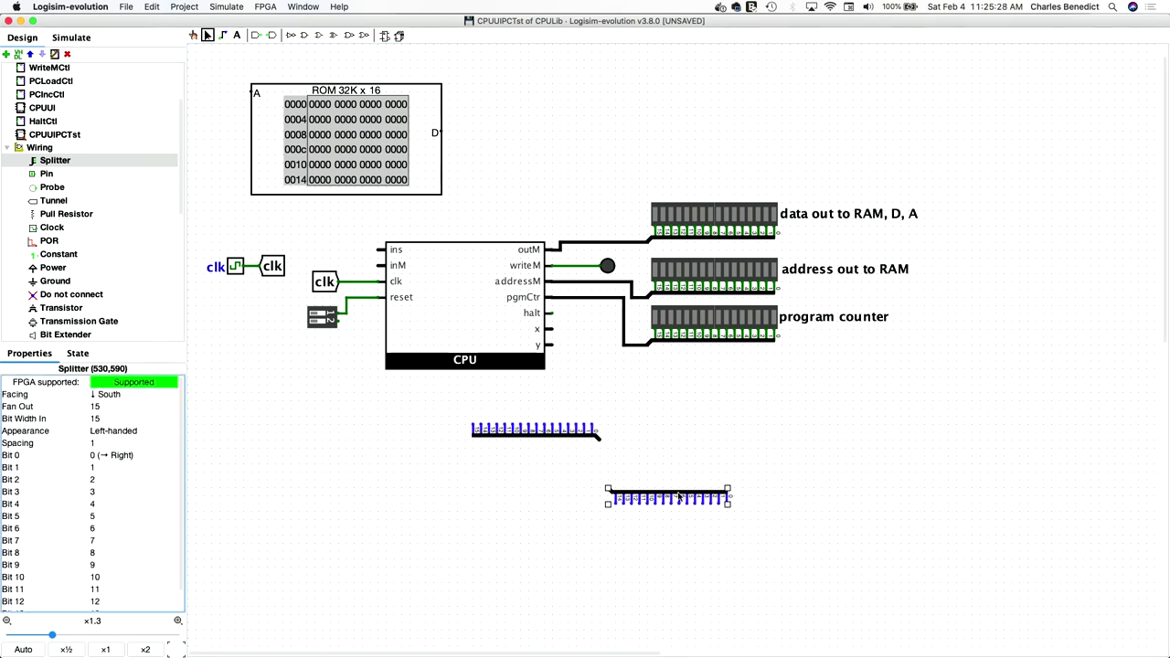
mouse_move(667, 493)
left_mouse_down()
mouse_move(622, 455)
mouse_move(623, 344)
left_mouse_up()
left_click(452, 416)
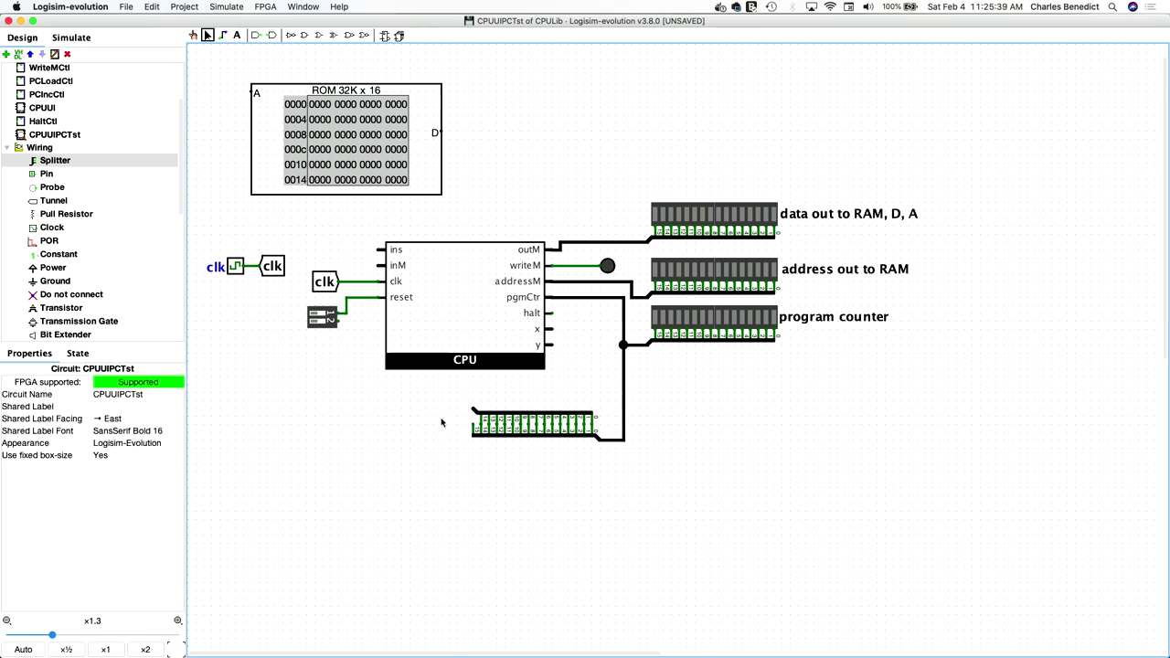
mouse_move(474, 410)
left_mouse_down()
mouse_move(406, 390)
mouse_move(197, 395)
mouse_move(253, 91)
left_mouse_up()
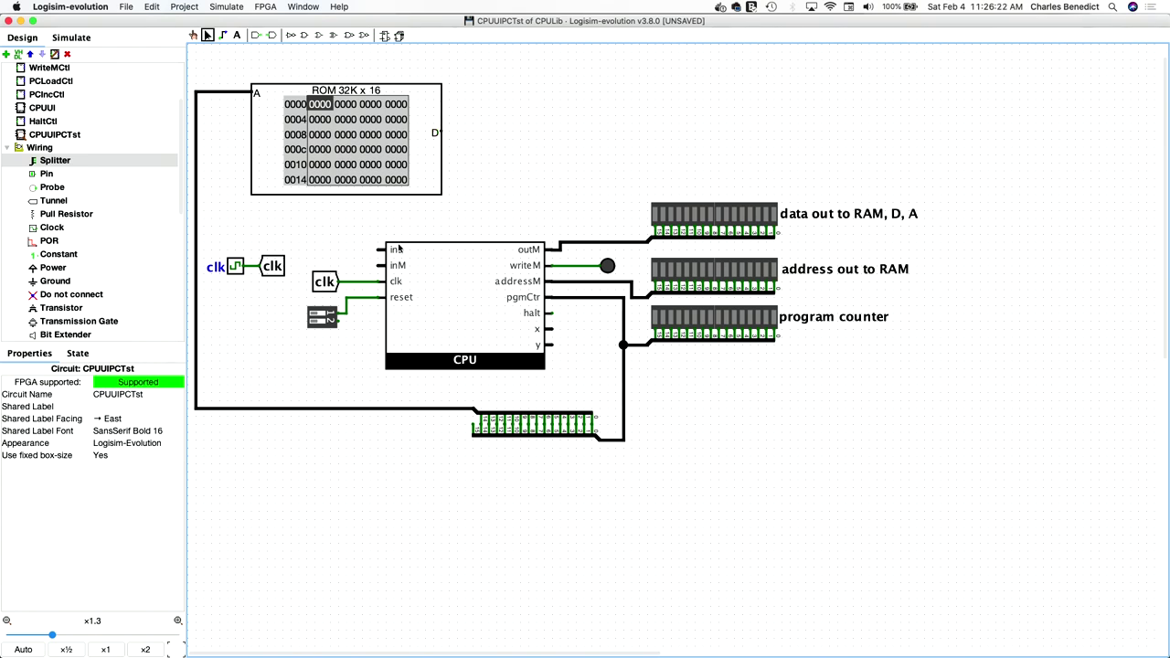
- Run a wire from the ROM's D output down to the CPU's ins pin
mouse_move(437, 133)
left_mouse_down()
mouse_move(460, 139)
mouse_move(464, 209)
mouse_move(351, 223)
mouse_move(356, 252)
mouse_move(382, 250)
left_mouse_up()
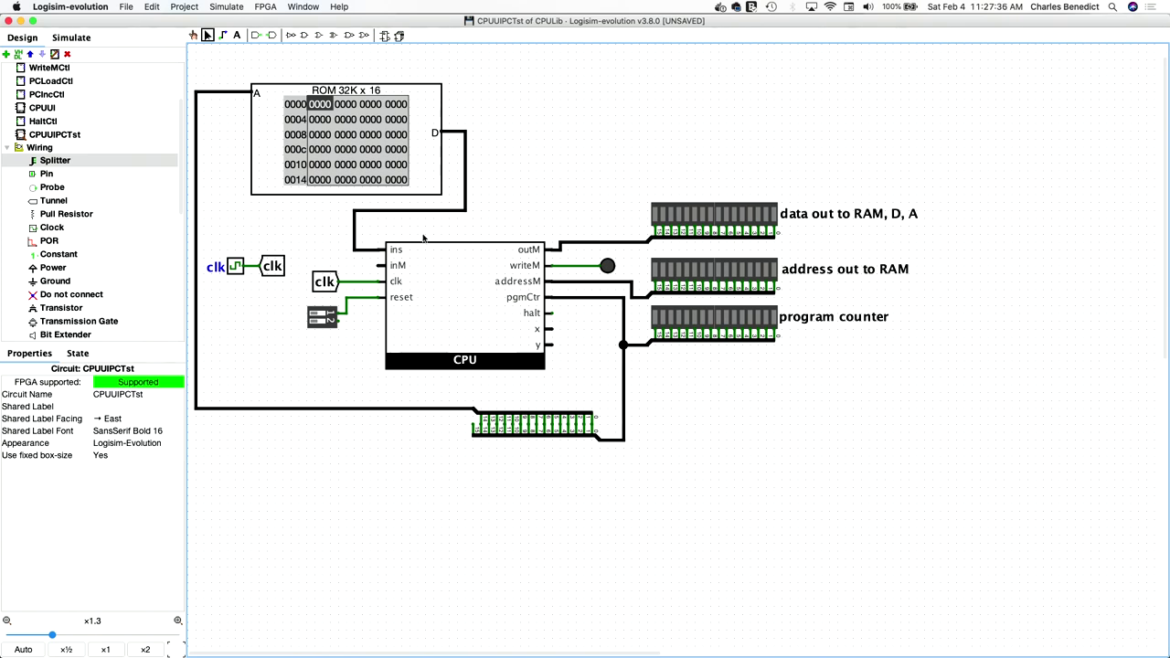
scroll(65, 206, "down", 3)
scroll(73, 216, "down", 4)
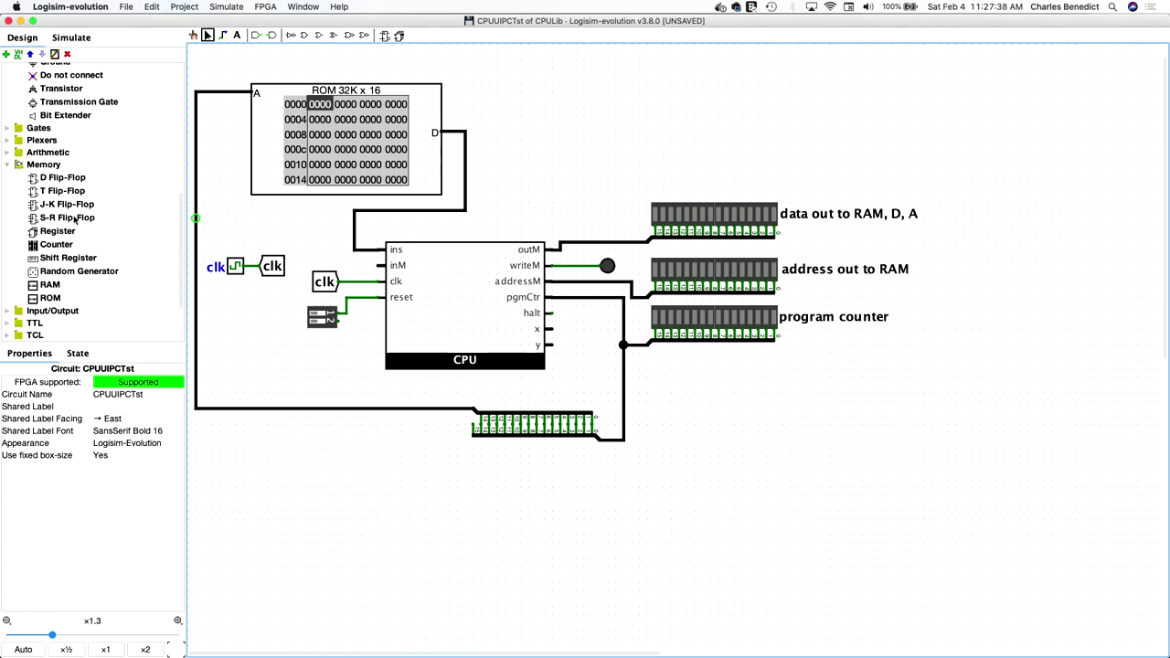
- Place a RAM with Classic Logisim appearance and line enables, then move it to the top right
left_click(52, 287)
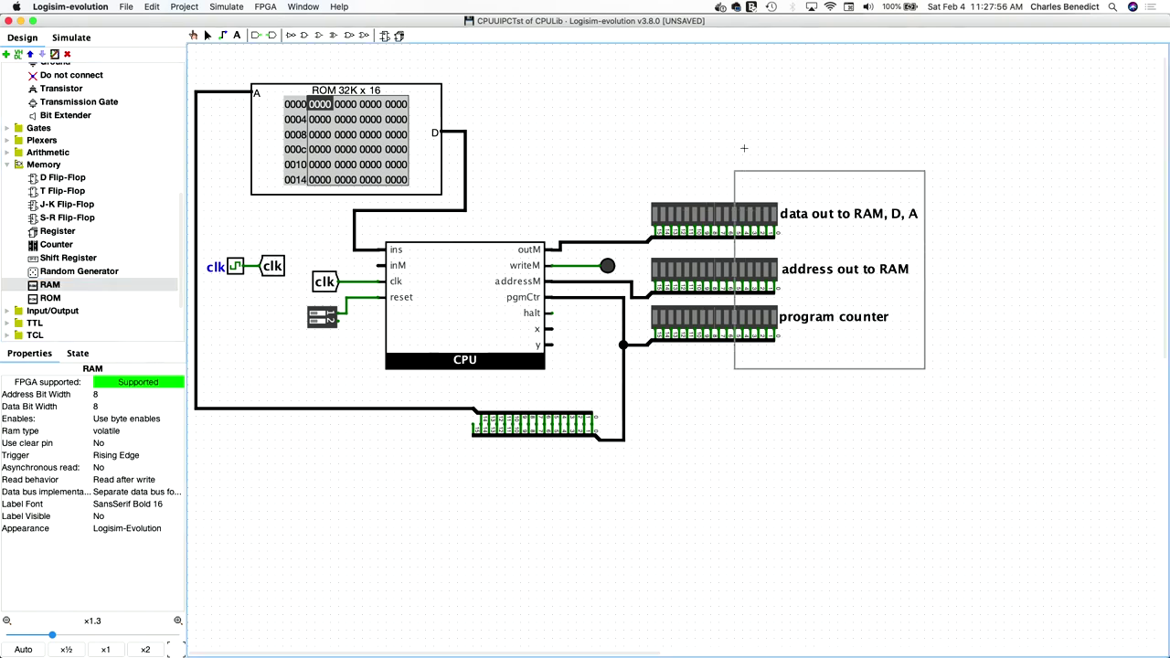
left_click(679, 386)
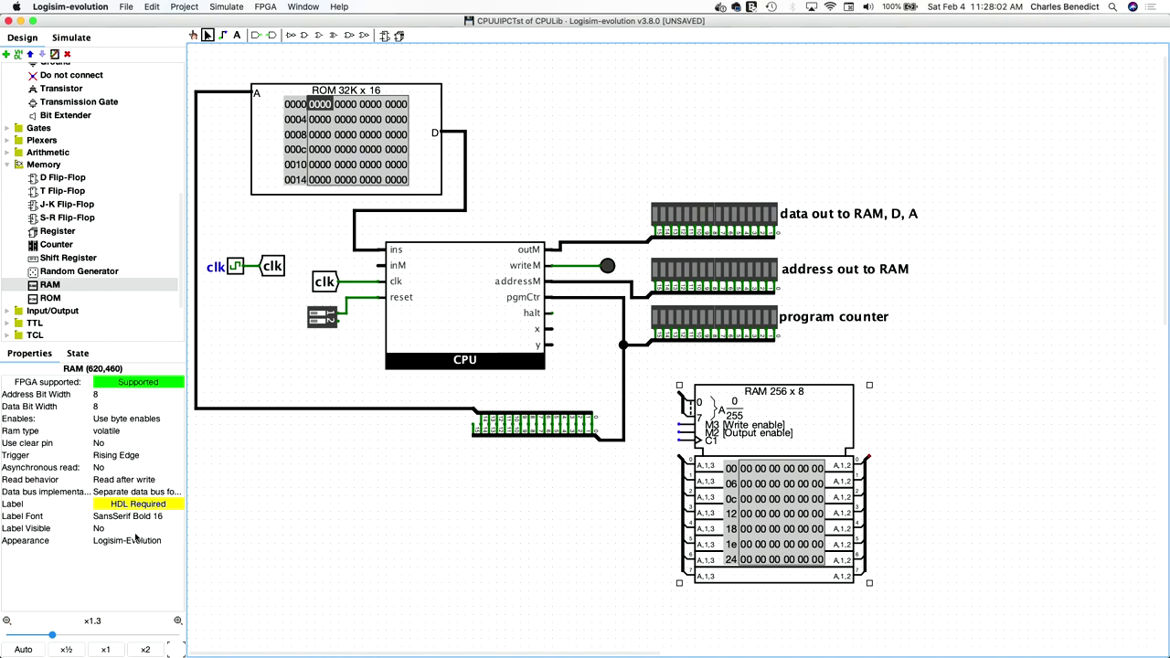
left_click(137, 541)
left_click(139, 554)
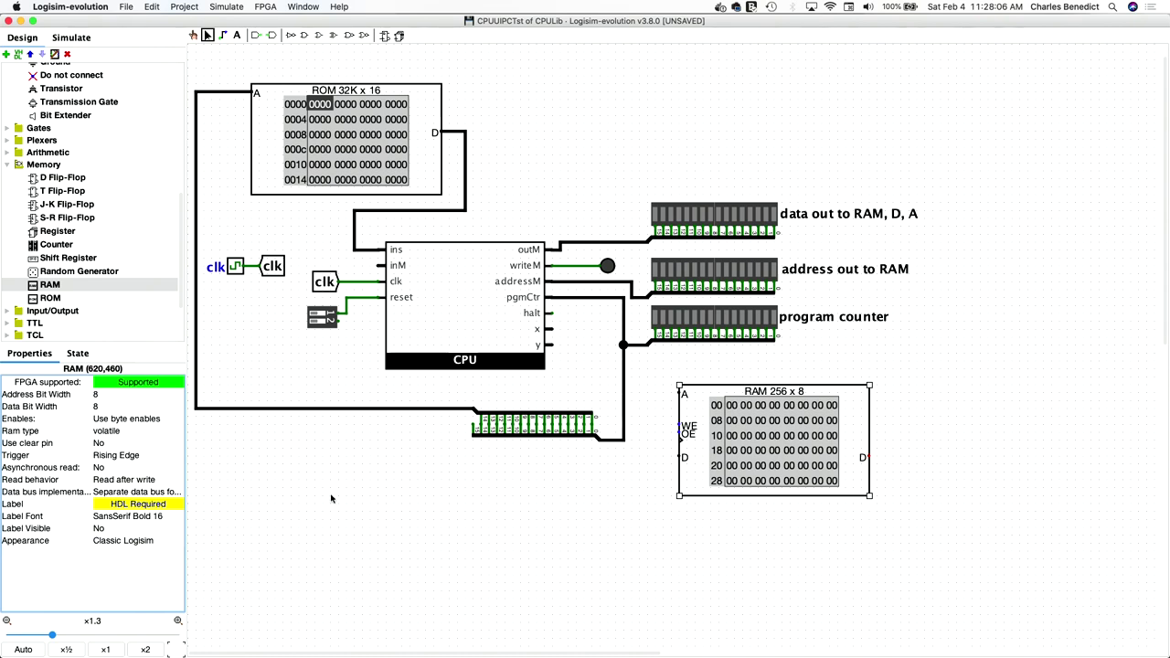
left_click(121, 423)
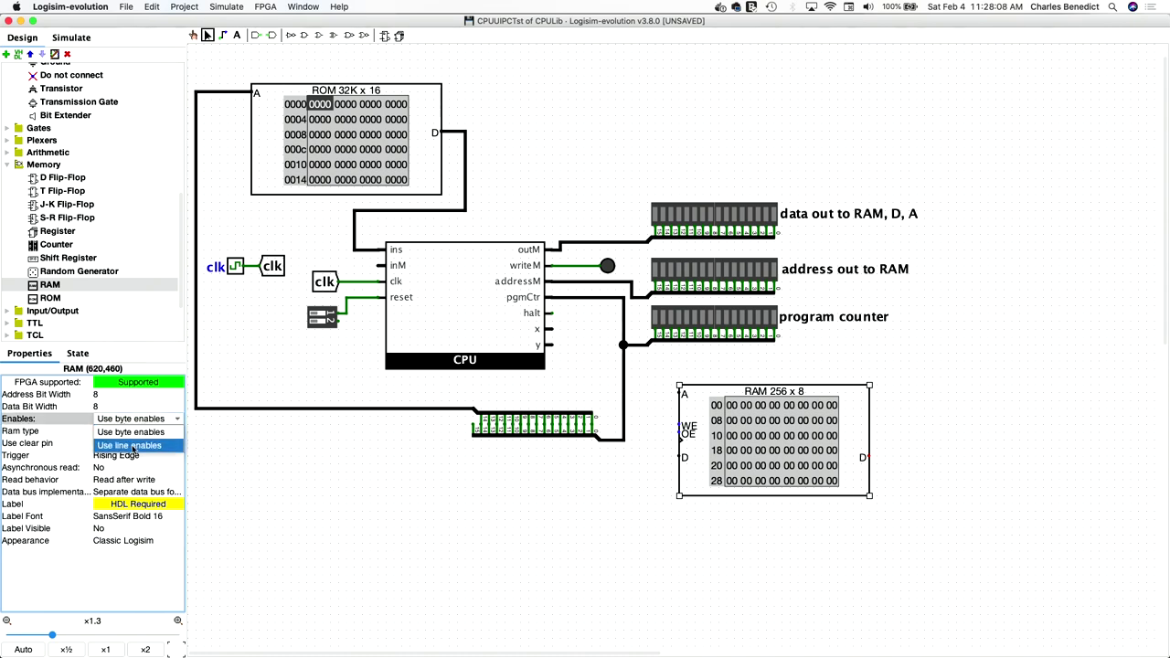
left_click(169, 449)
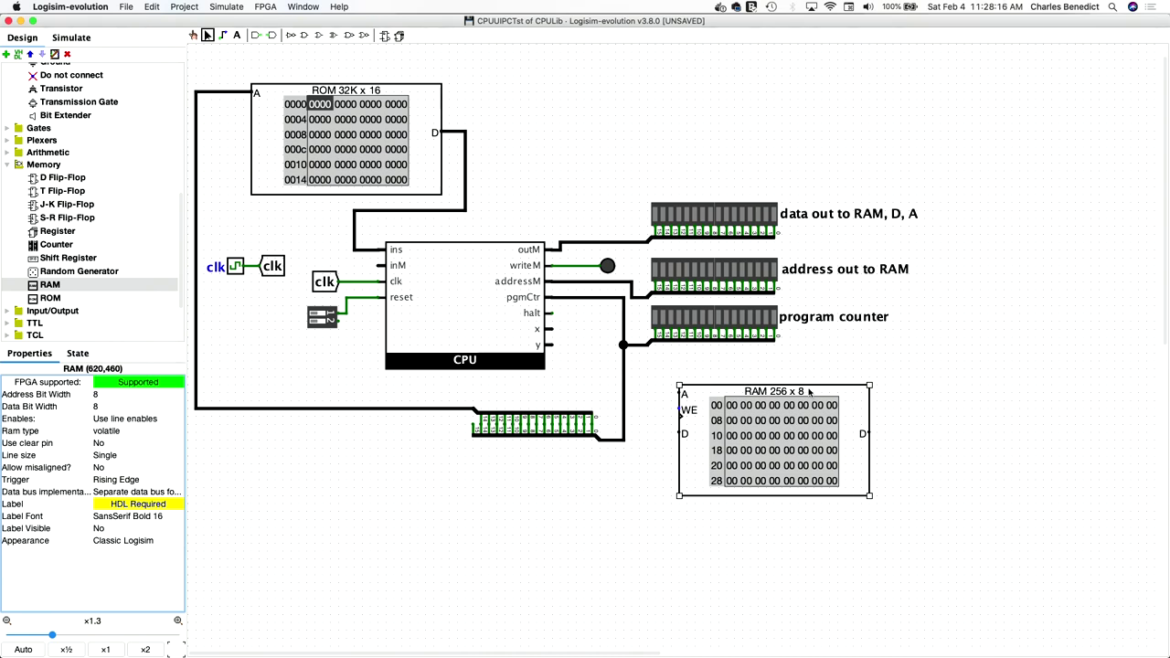
left_click_drag(850, 402, 794, 79)
- Set the RAM's Address Bit Width to 14 and Data Bit Width to 16
left_click(572, 188)
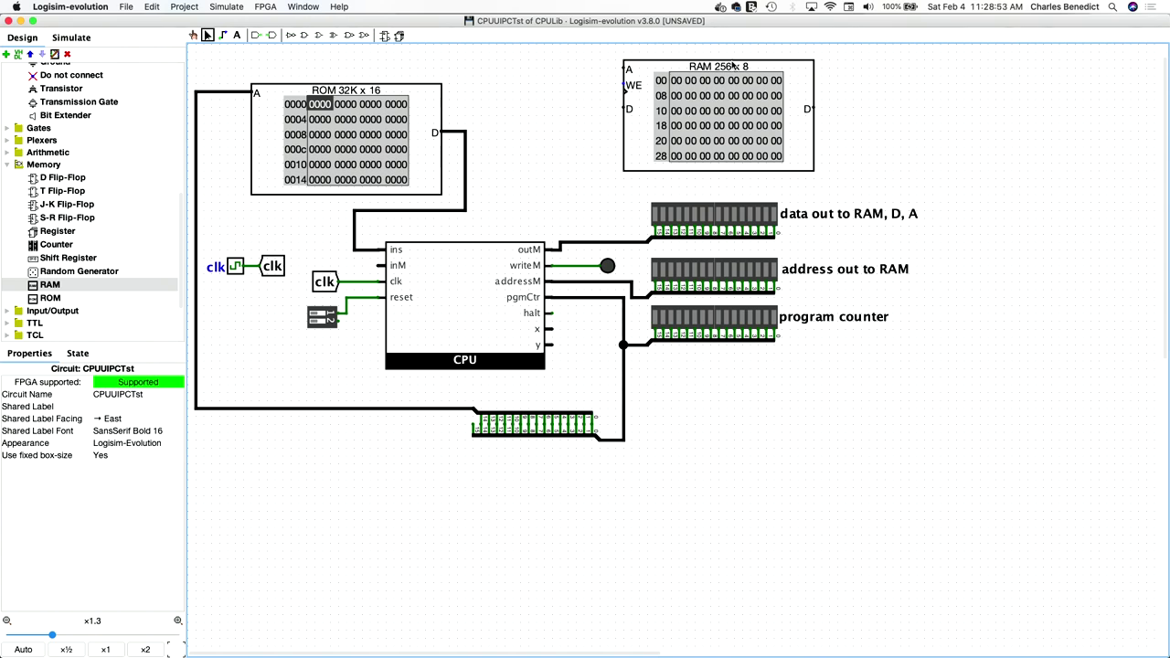
left_click(631, 145)
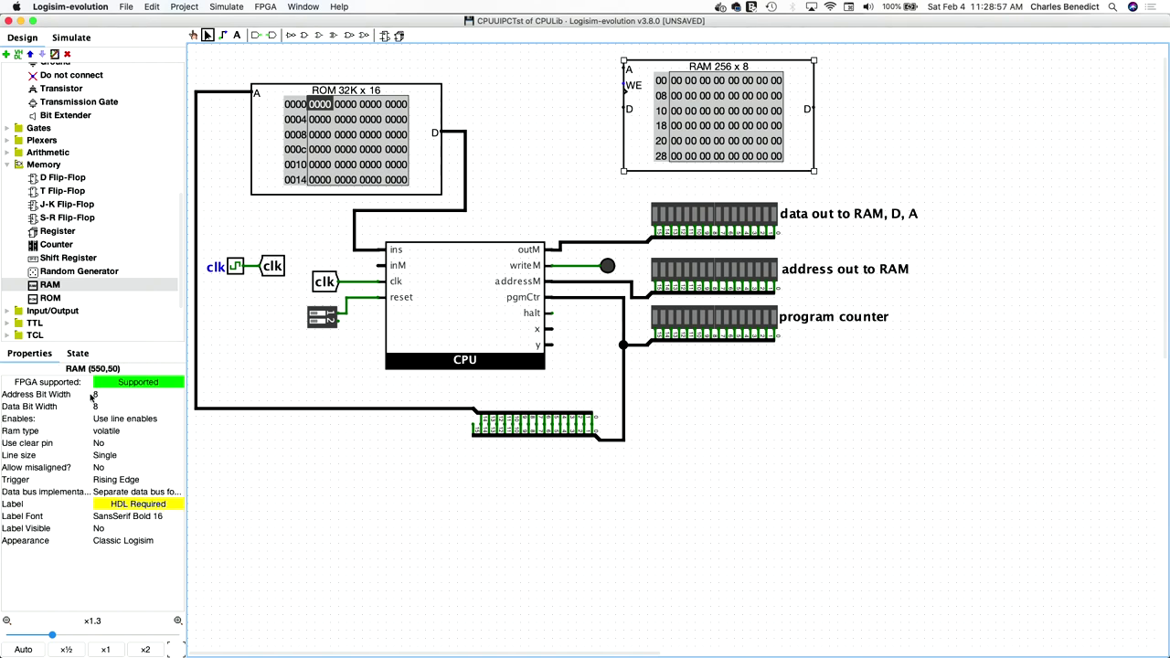
left_click(114, 394)
type("14")
key("Return")
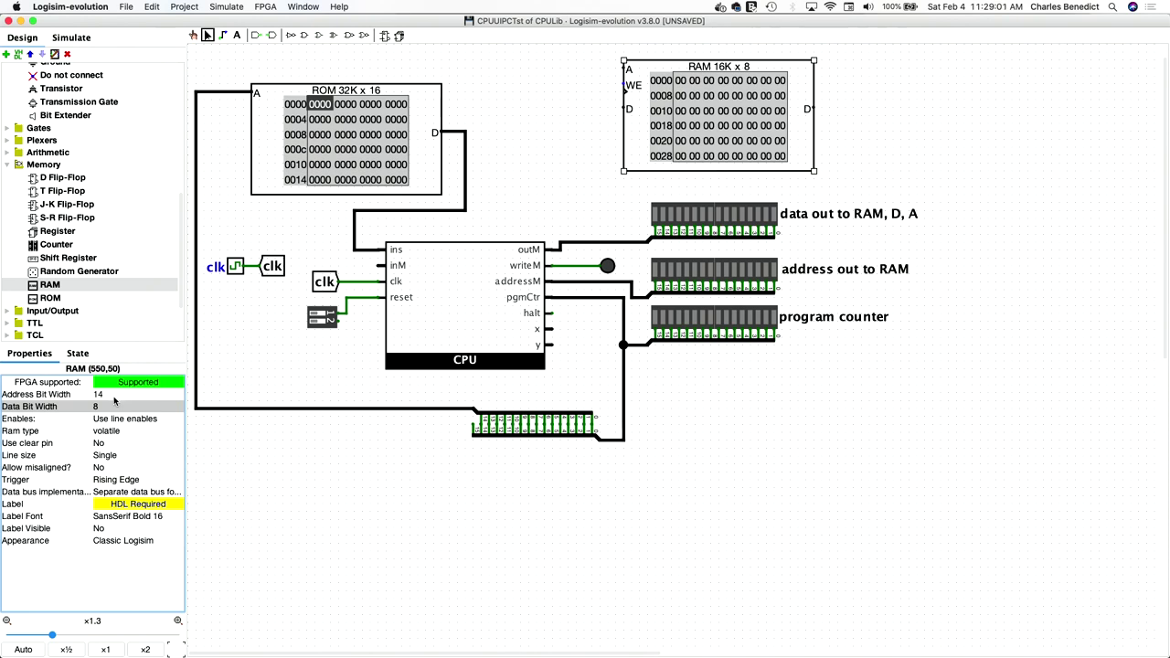
left_click(107, 407)
type("16")
key("Return")
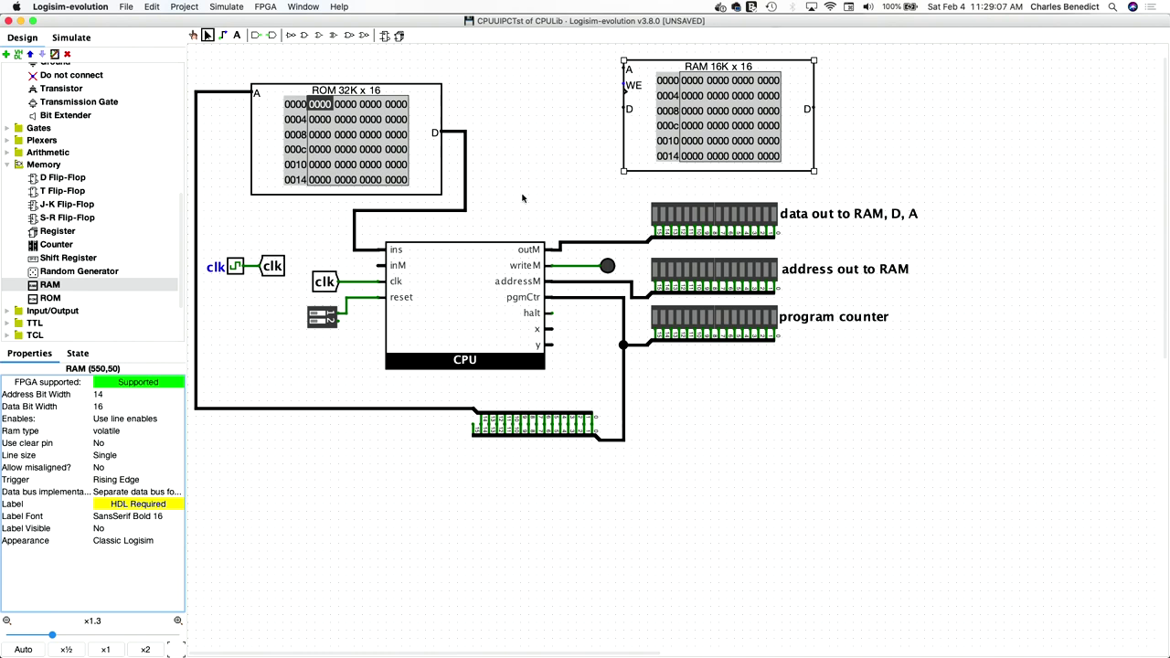
- Copy and paste the splitter, then set the copy's bit width and fan out
left_click(504, 473)
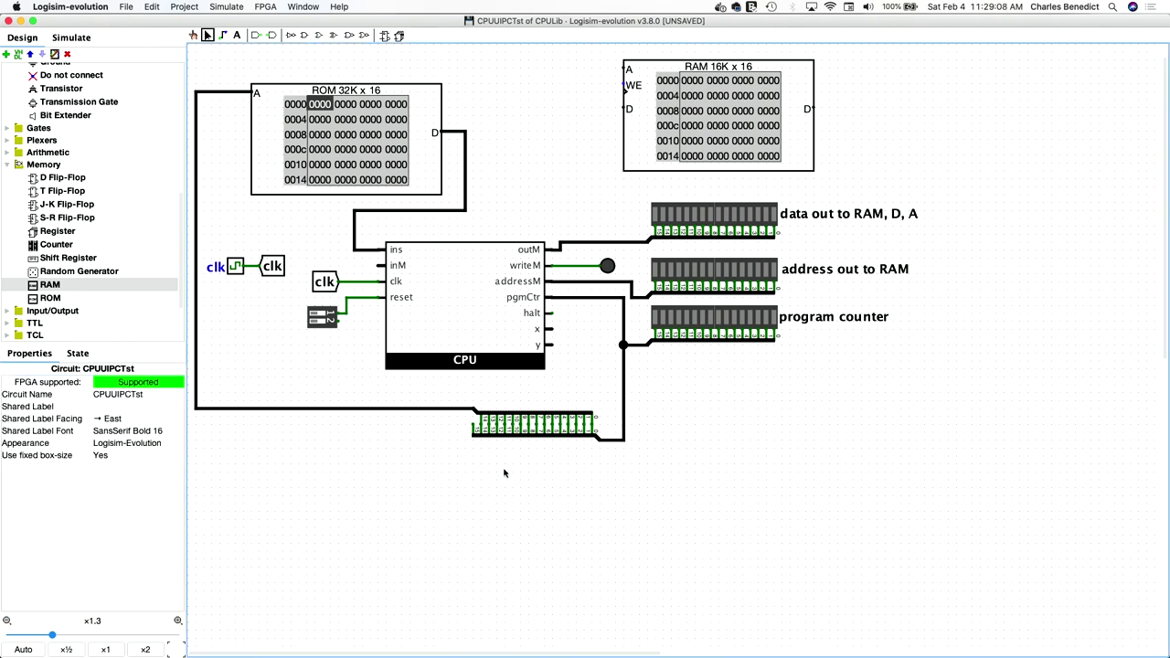
left_click(517, 420)
key("ctrl+c")
key("ctrl+v")
left_click(558, 504)
left_click(105, 418)
left_click(112, 405)
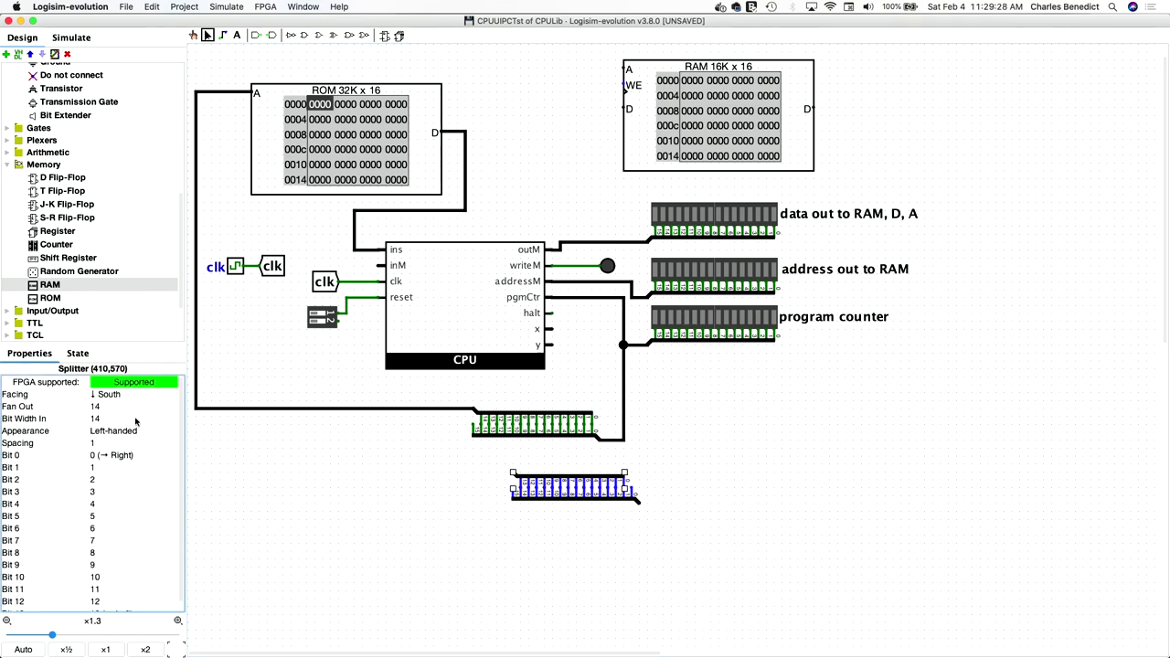
left_click(574, 480)
- Move both splitters beneath the RAM and connect them to the addressM line
left_click(574, 480)
left_click_drag(490, 457, 686, 530)
mouse_move(588, 482)
left_mouse_down()
mouse_move(565, 175)
mouse_move(565, 194)
mouse_move(504, 151)
mouse_move(527, 73)
mouse_move(623, 69)
left_mouse_up()
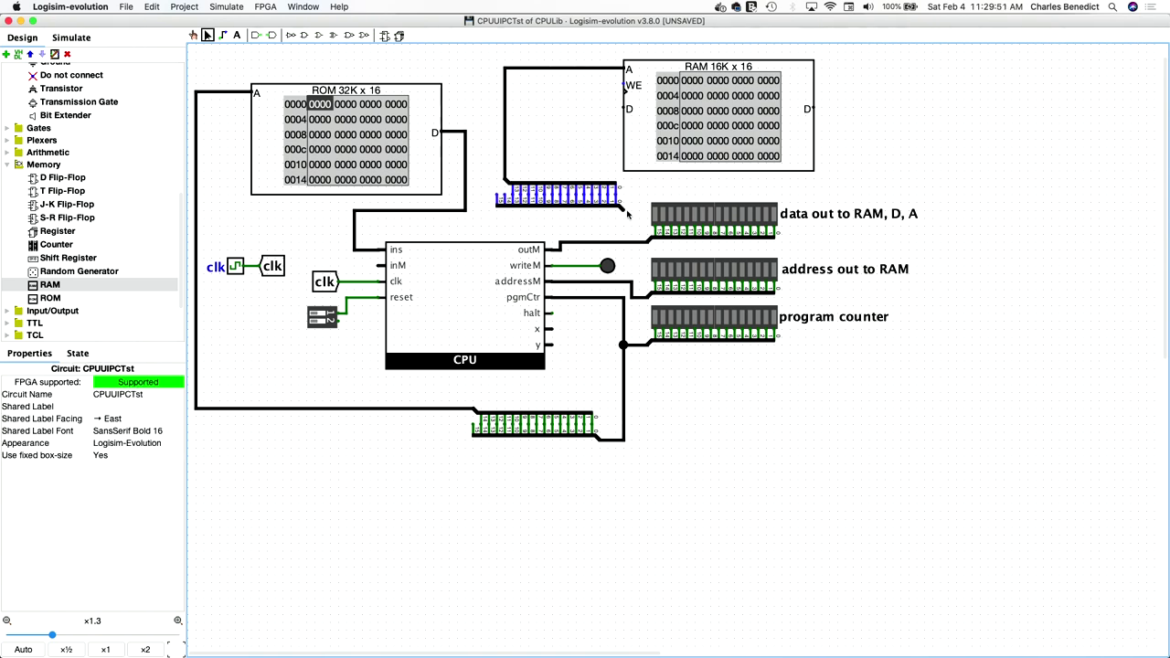
left_click_drag(626, 212, 628, 285)
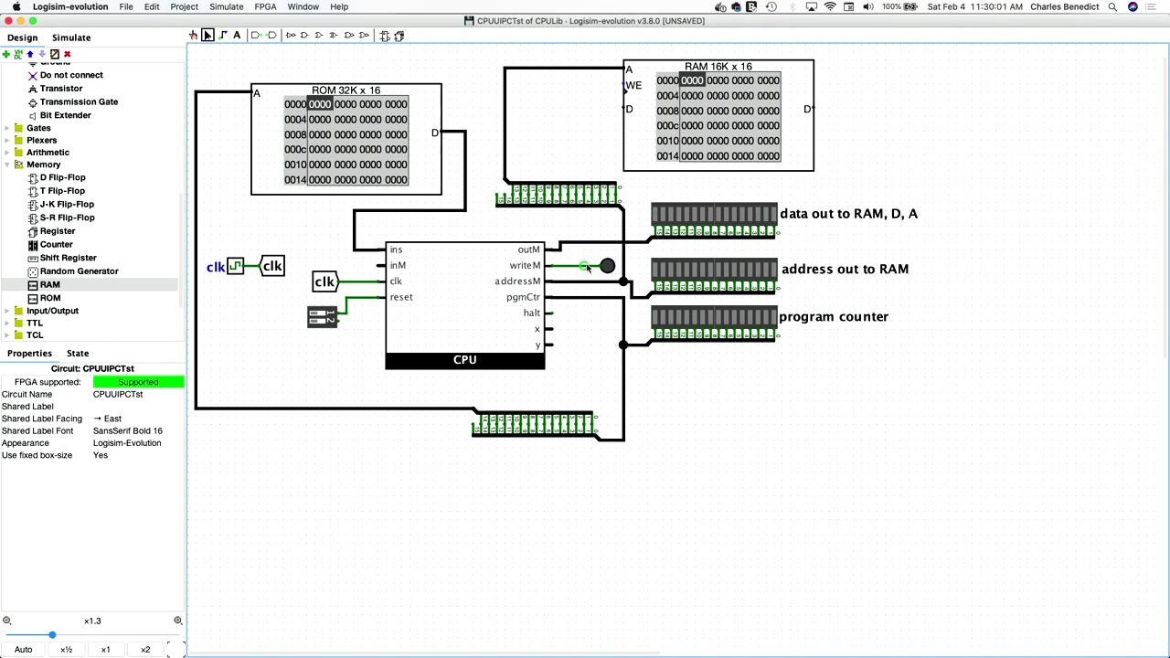
- Wire the CPU's writeM pin up to the RAM's WE input
left_click_drag(586, 266, 627, 85)
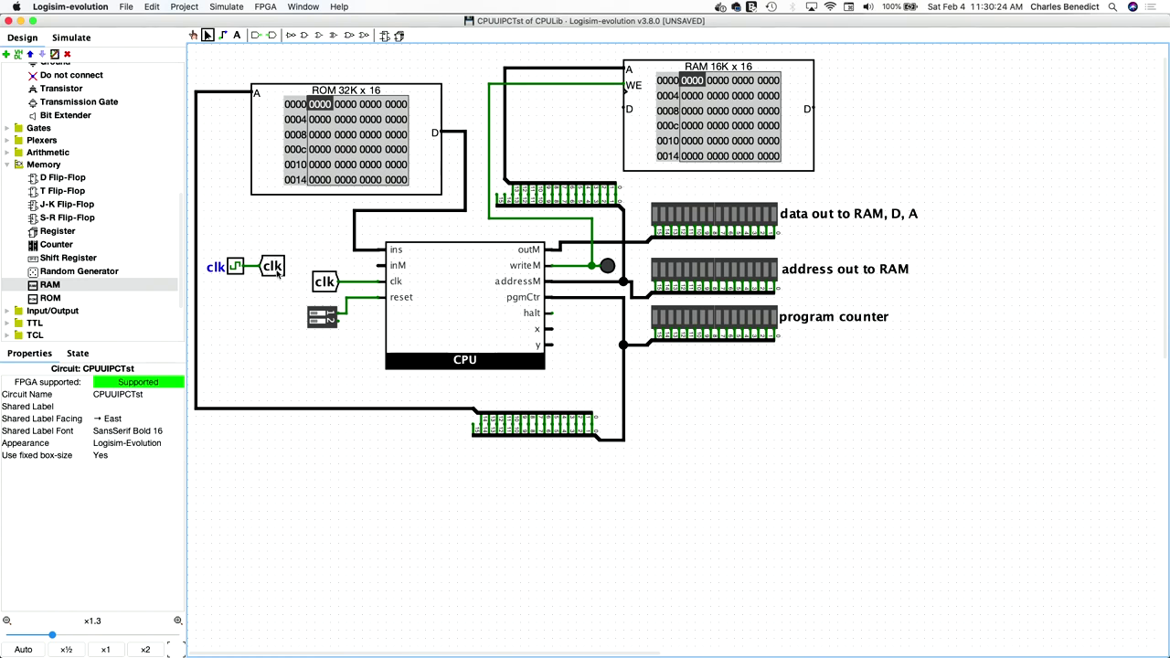
- Duplicate the clk tunnel beside the RAM and wire it to the RAM's clock
left_click(324, 284)
key("super+v")
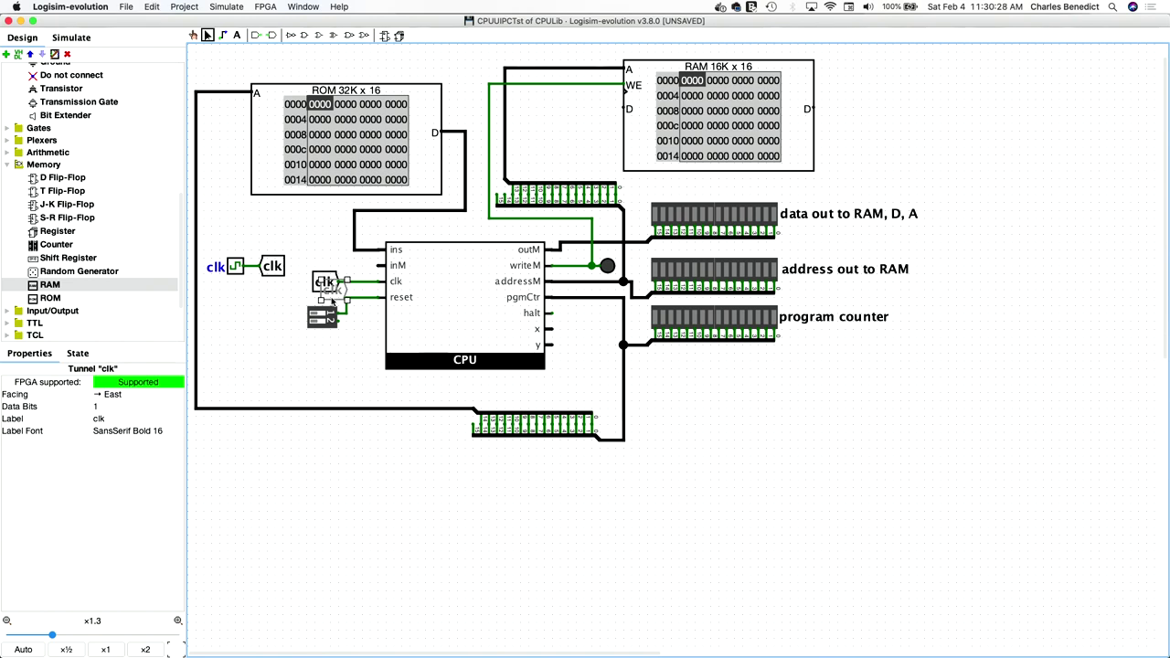
left_click(579, 108)
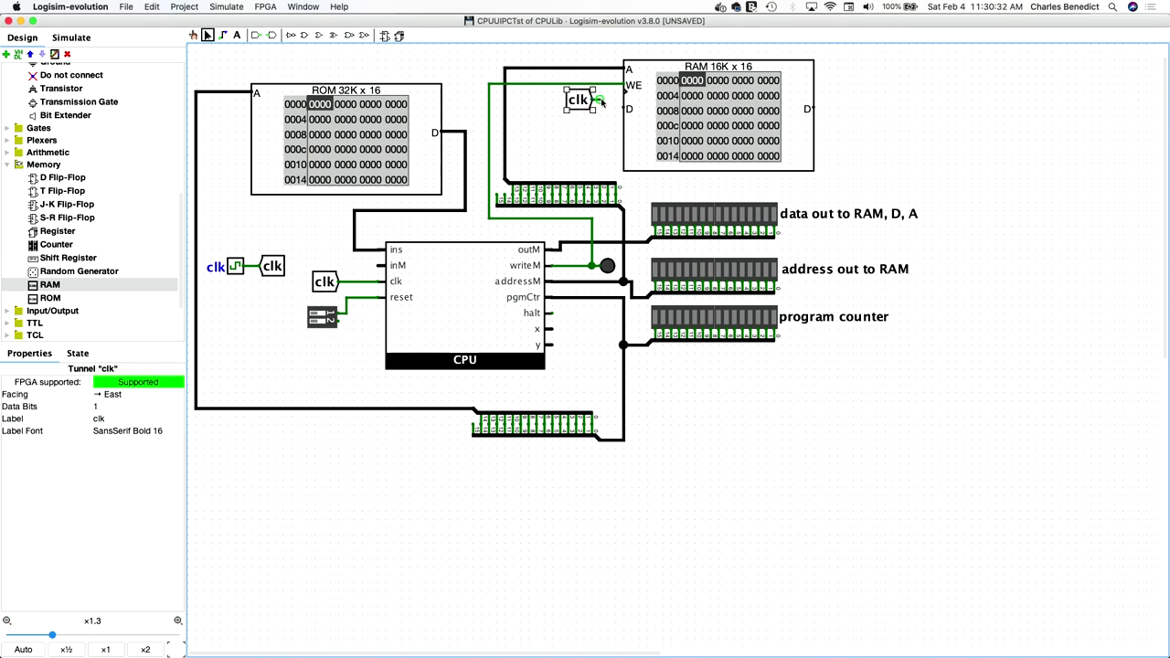
left_click_drag(596, 100, 627, 89)
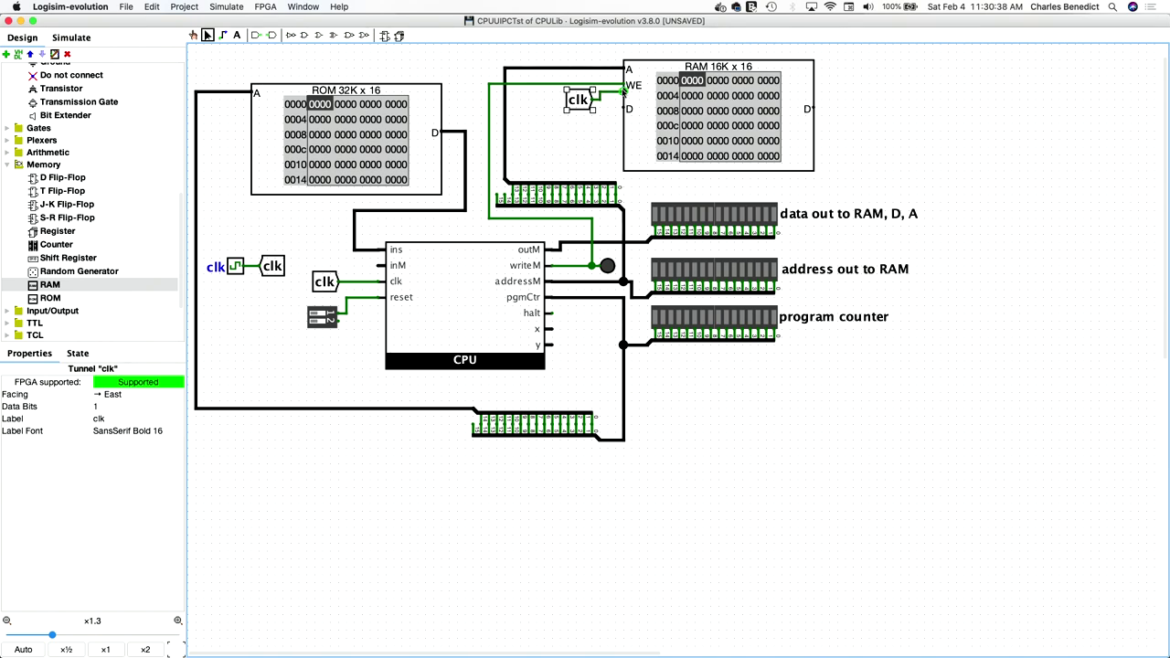
left_click(582, 142)
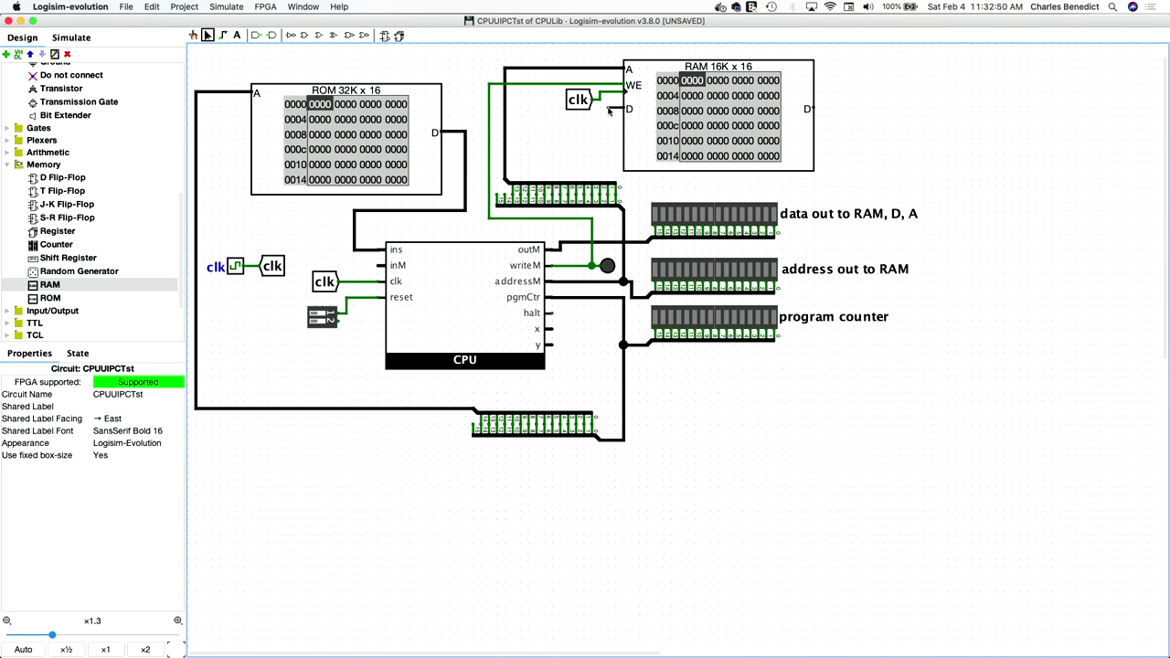
- Shift the RAM right, wire its D input to outM and route its D output onward
left_click_drag(609, 110, 630, 117)
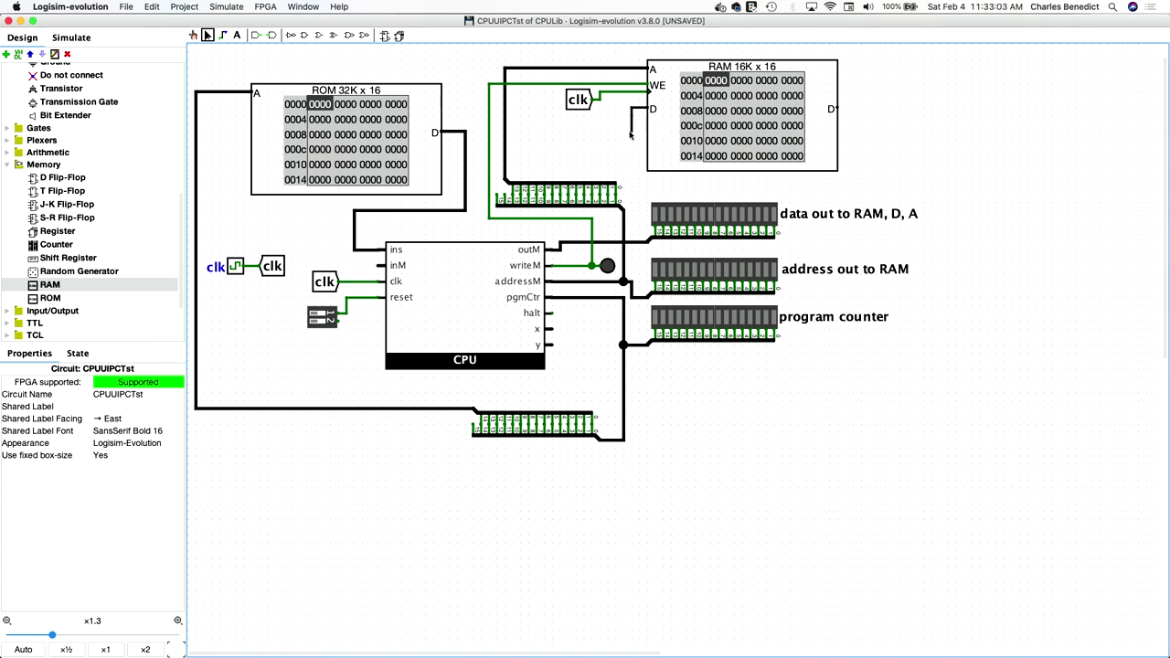
left_click_drag(630, 142, 631, 241)
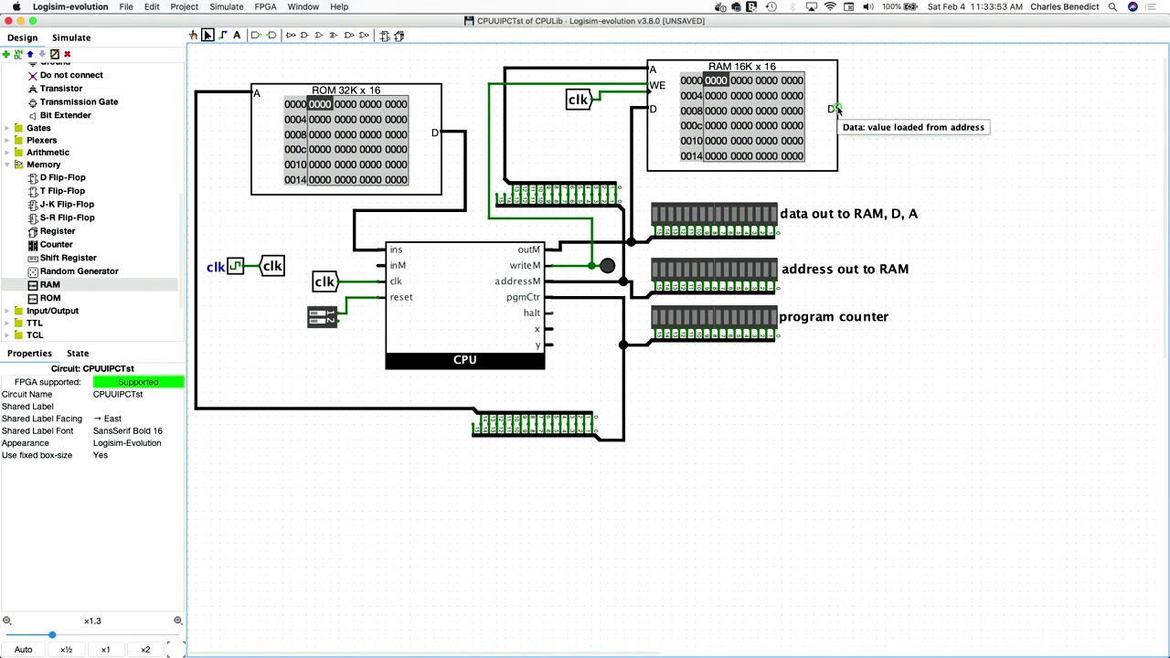
left_click_drag(837, 109, 362, 265)
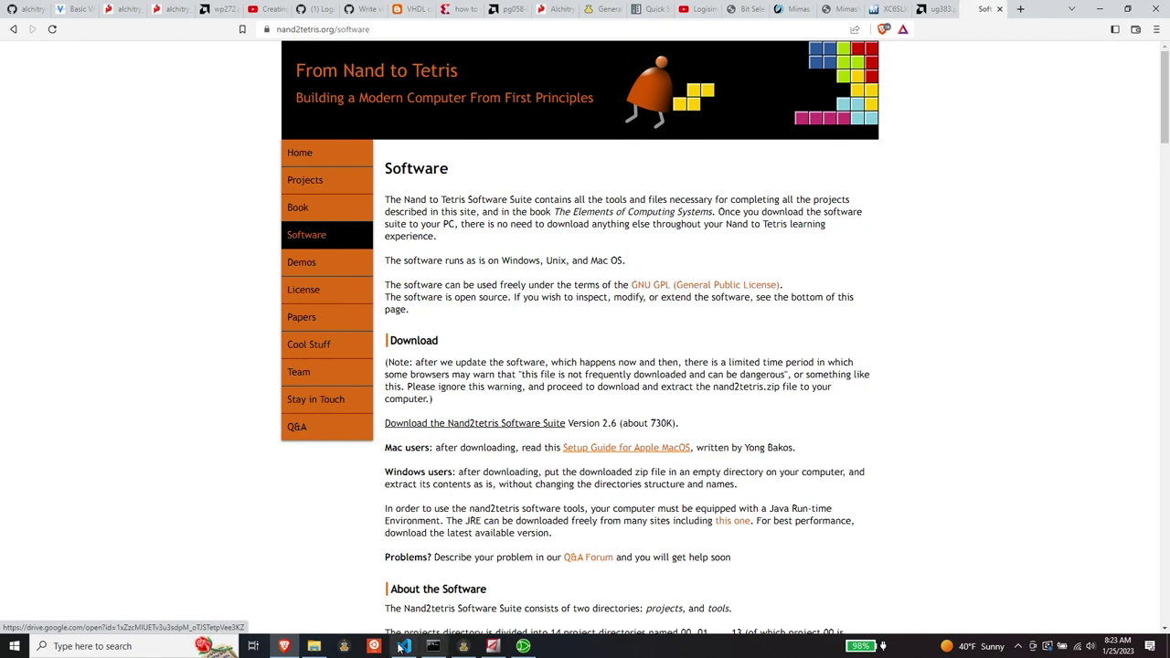
- Browse to Documents > nand2tetris > projects > 05 and open Add.hack with Code
left_click(313, 647)
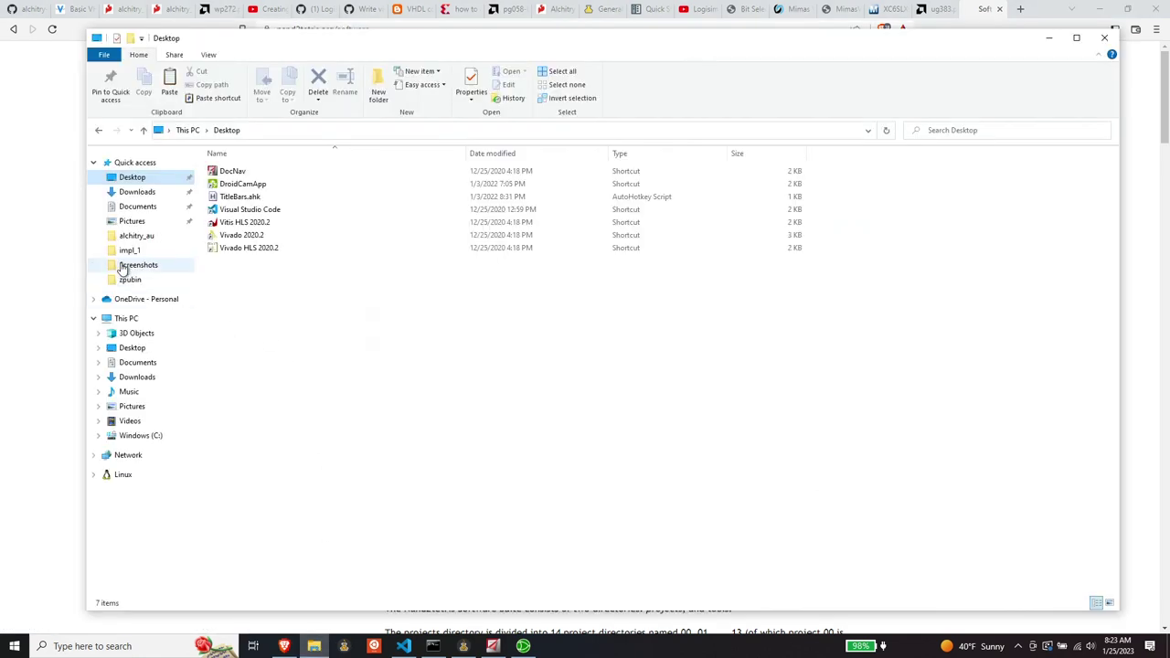
left_click(137, 205)
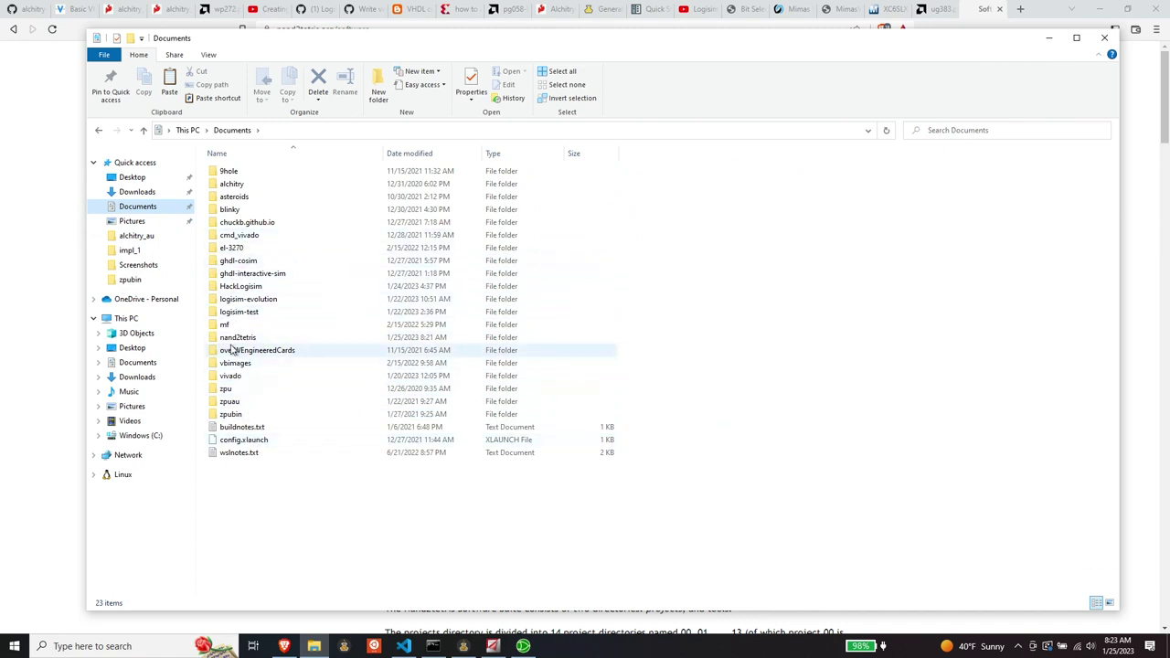
double_click(235, 338)
double_click(228, 172)
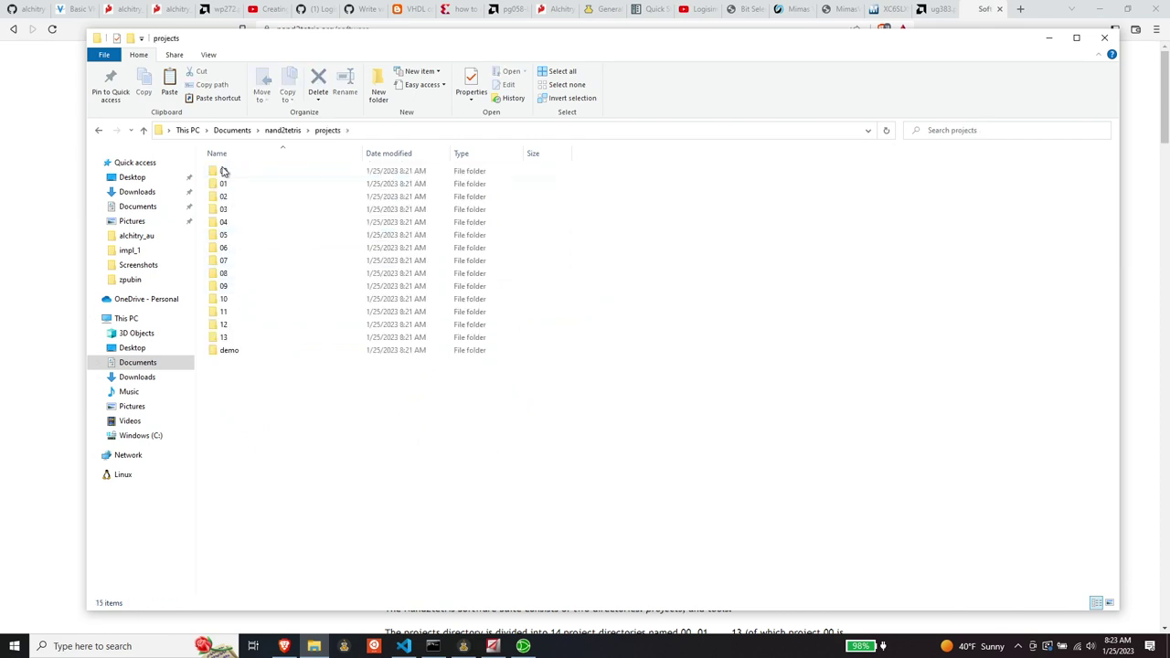
double_click(230, 235)
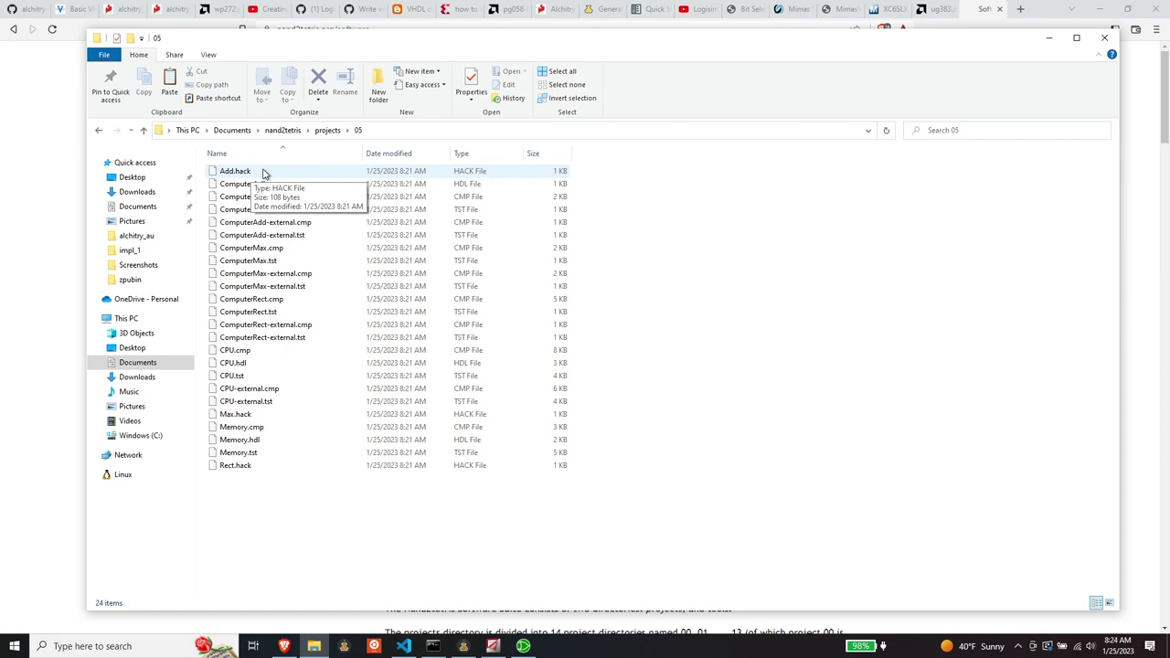
right_click(263, 173)
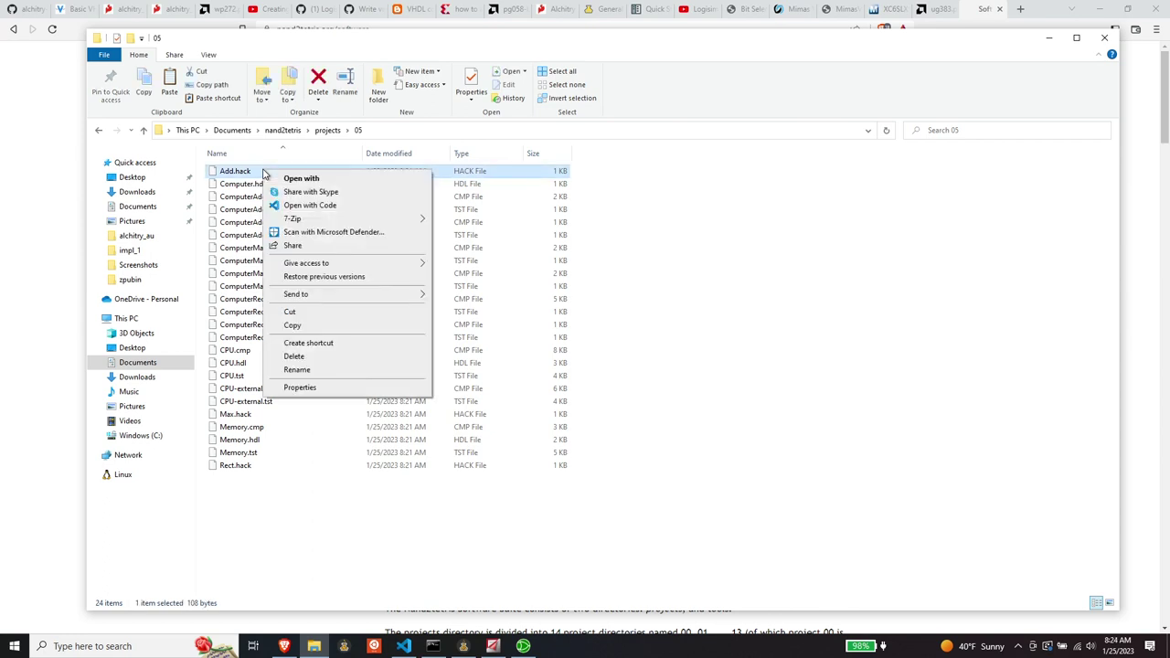
left_click(301, 205)
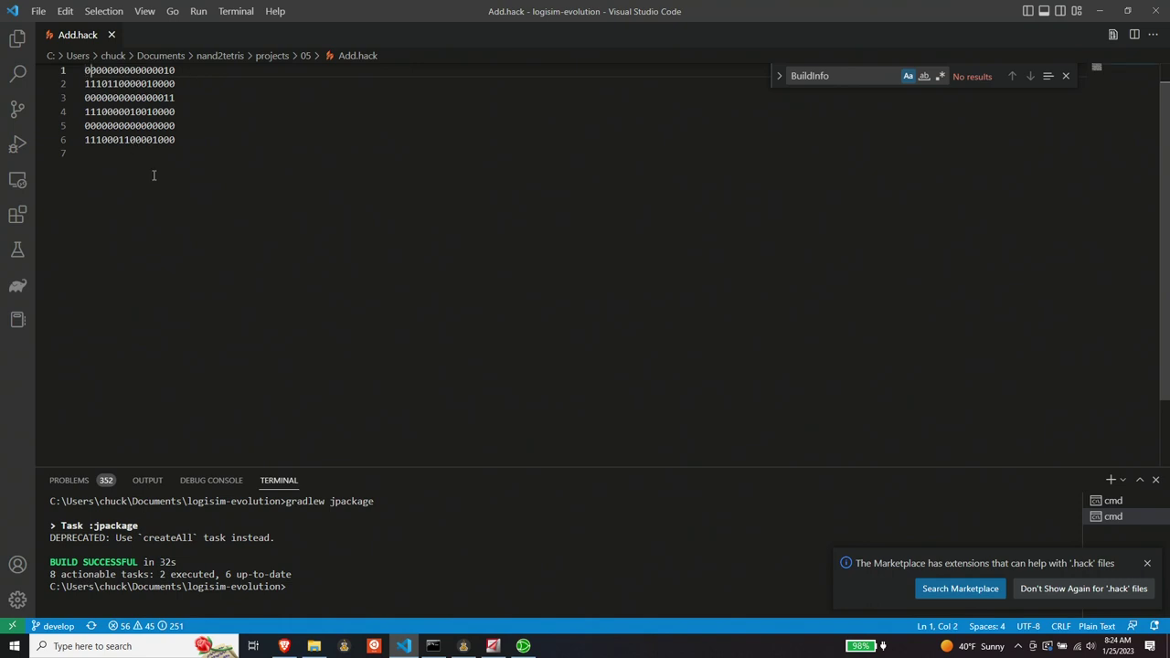
- Add tab spacing after the first 16-bit binary instruction on line 1 of Add.hack
key("Right")
key("Right")
key("Right")
key("Right")
key("Right")
key("Right")
key("Right")
key("Right")
key("Right")
key("Right")
key("Right")
key("Right")
key("Right")
key("Right")
key("Right")
key("Right")
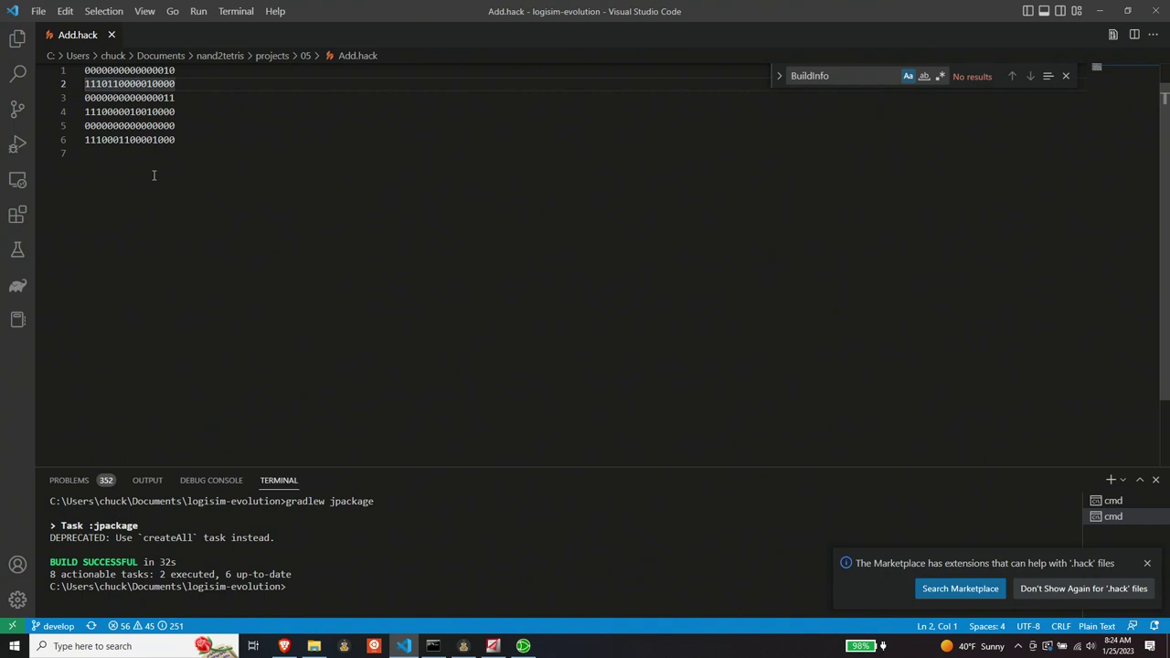
key("Left")
key("Tab")
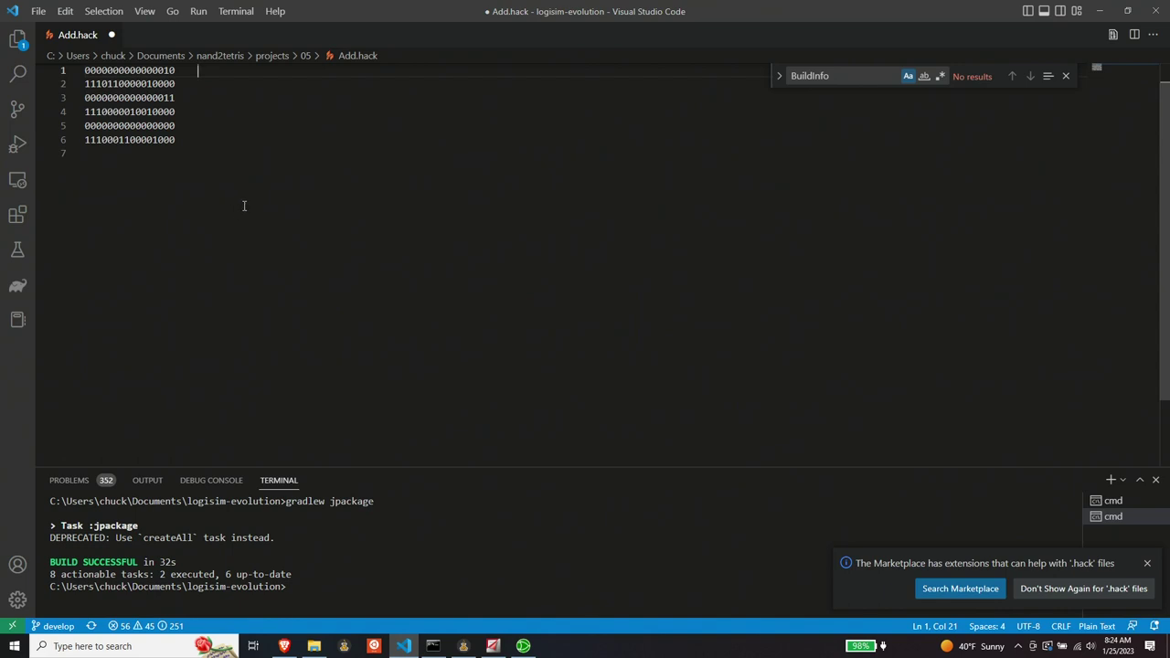
- Launch Calculator in binary mode, convert the first instruction and write 0002 after line 1
left_click(91, 646)
type("calc")
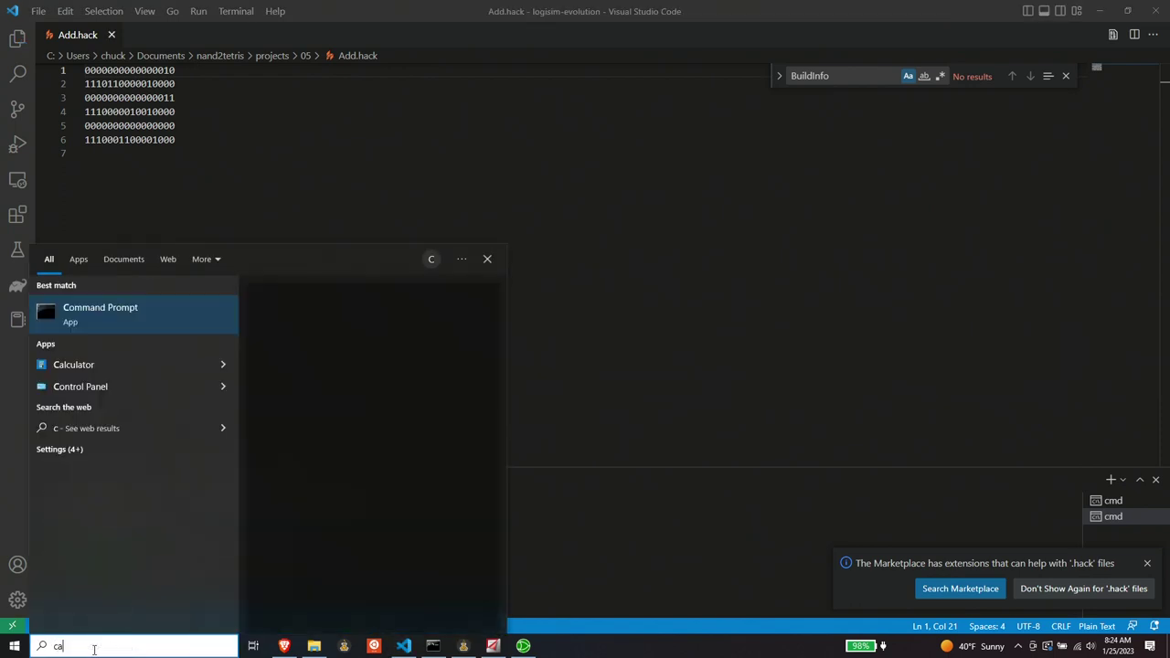
key("Return")
key("F8")
type("10")
key("alt+Tab")
type("0002")
key("alt+Tab")
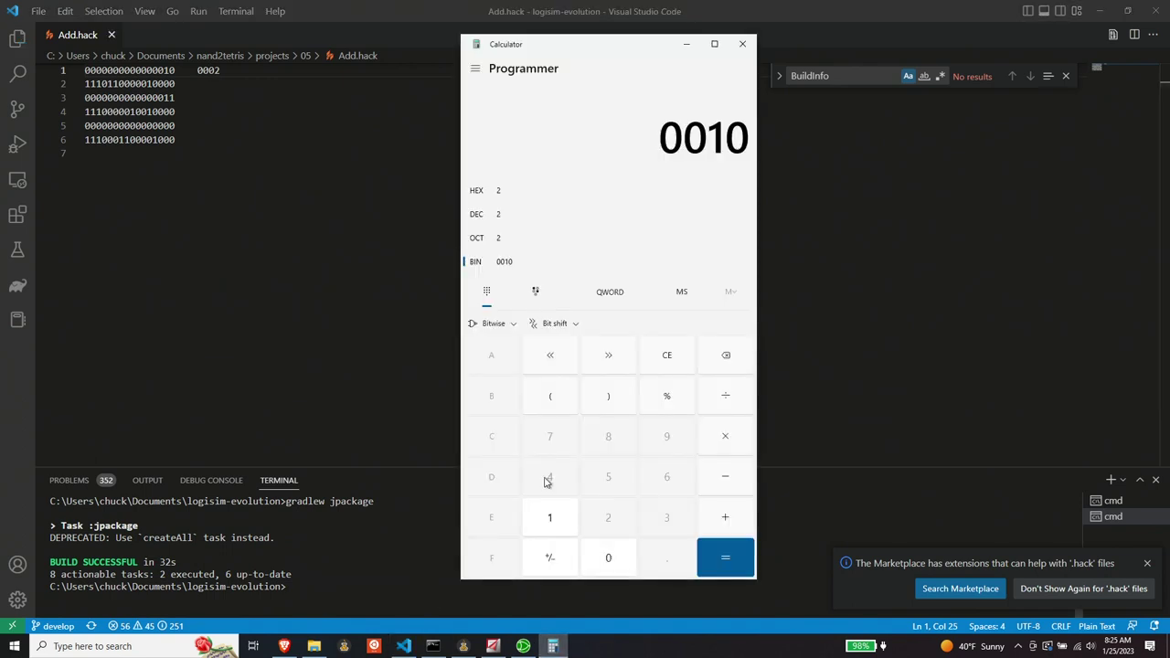
left_click(656, 358)
type("11")
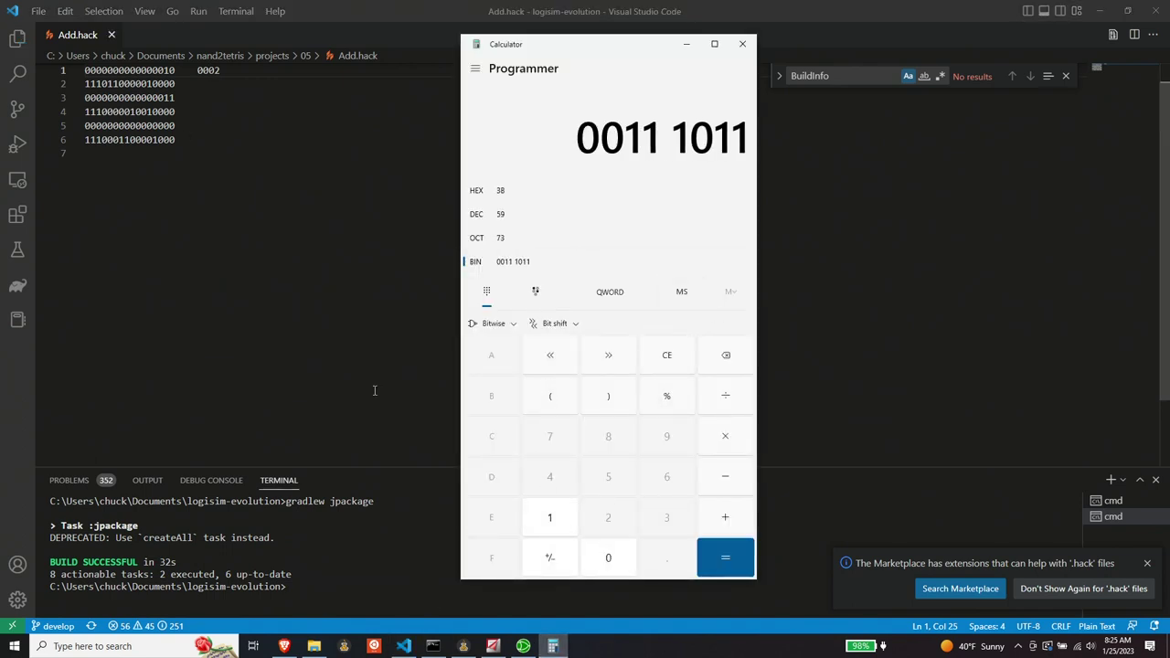
type("10 1100 0001 0000")
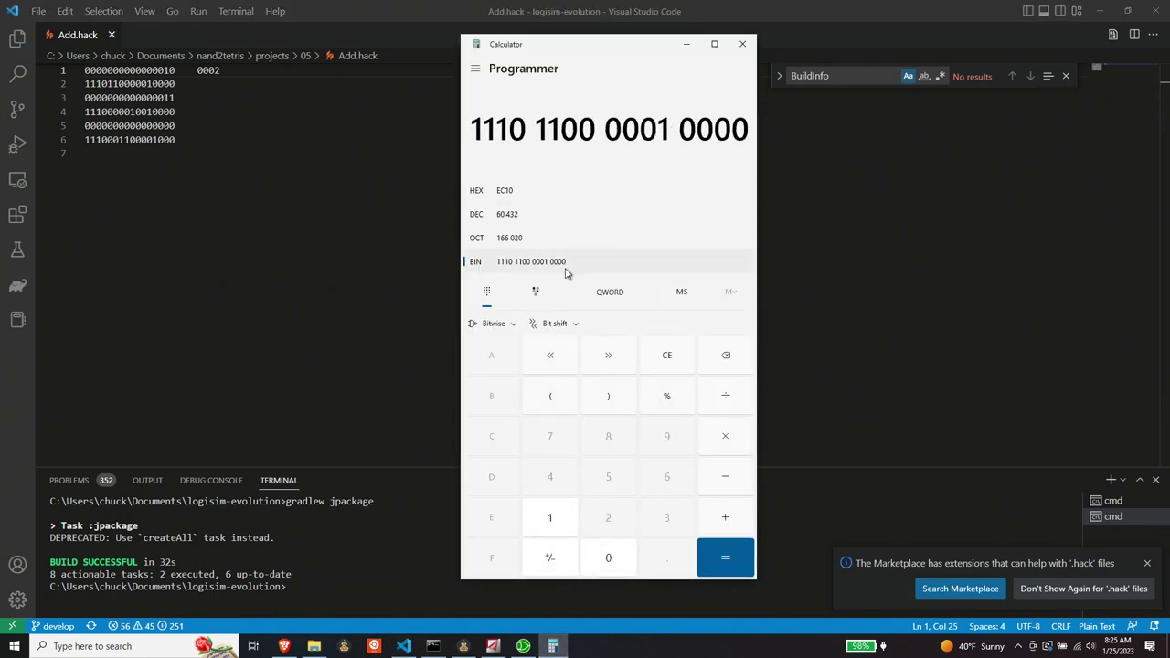
key("alt+Tab")
key("Down")
type("EC10")
key("Down")
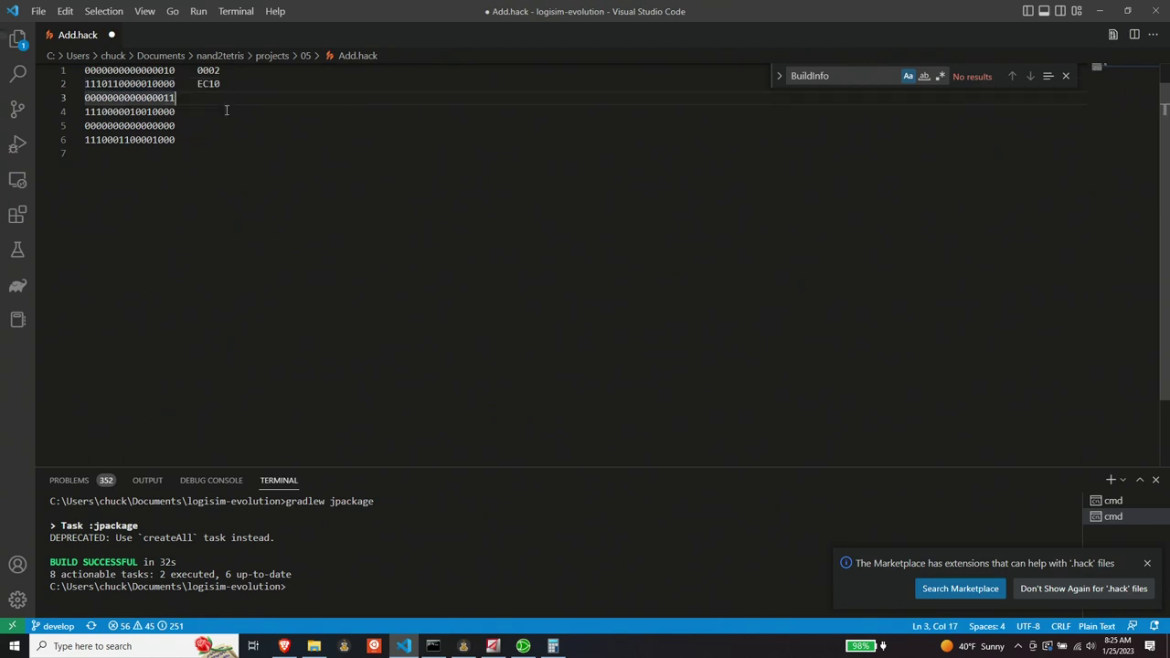
type("0003")
key("Down")
- Convert line 6's binary instruction to E308, write it after the line, and shrink VS Code
key("Down")
type("0000")
key("Up")
- Convert line 4's binary instruction in Calculator and write E090 after it
left_click(553, 646)
left_click(666, 355)
triple_click(549, 517)
triple_click(608, 560)
double_click(608, 560)
left_click(549, 518)
double_click(607, 557)
left_click(549, 517)
double_click(608, 558)
double_click(608, 558)
left_click(229, 110)
type("E090")
key("Down")
key("Down")
key("alt+Tab")
left_click(666, 354)
triple_click(550, 518)
triple_click(608, 557)
double_click(549, 517)
double_click(608, 557)
double_click(608, 558)
left_click(549, 517)
triple_click(608, 558)
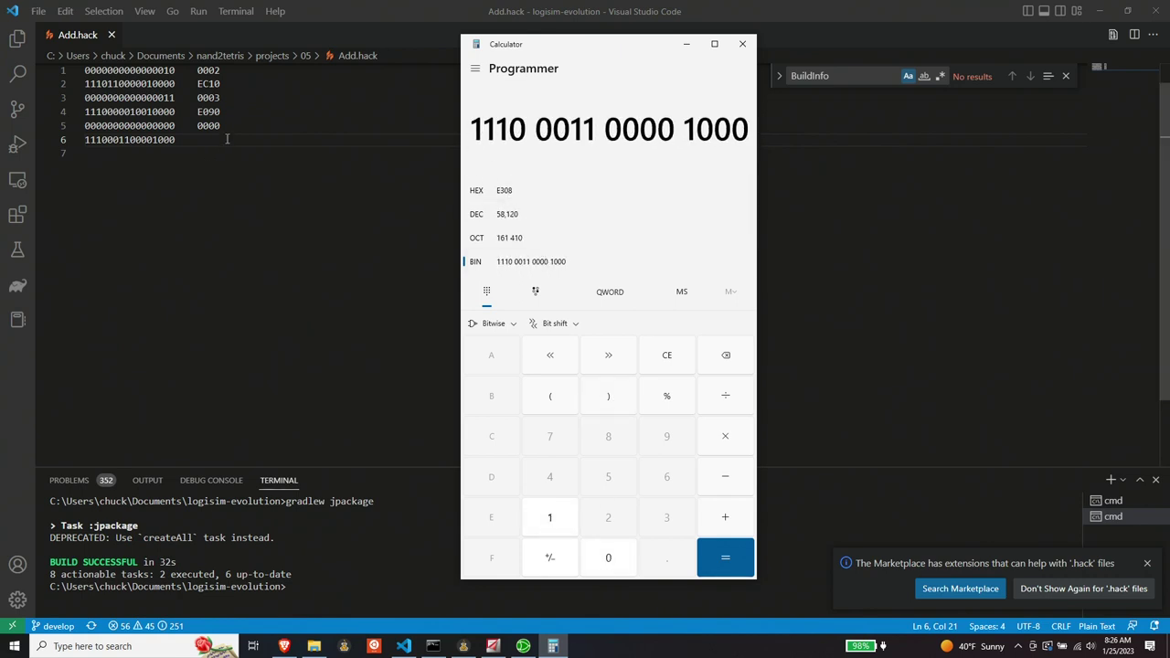
left_click(226, 139)
type("E308")
left_click(1127, 11)
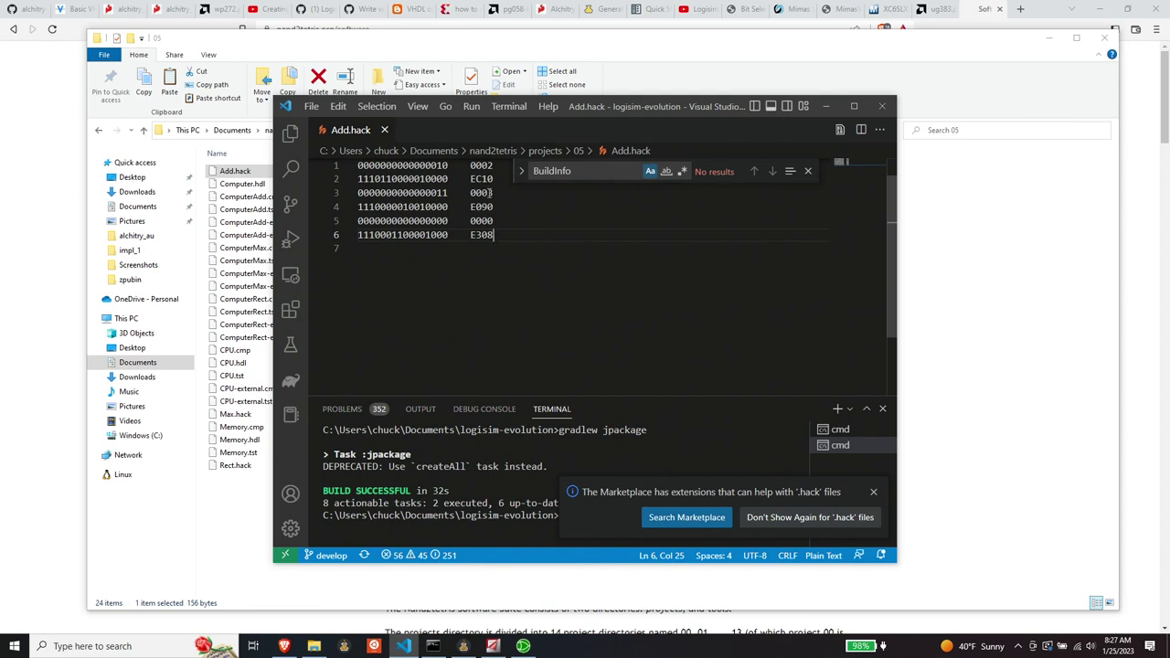
- Move VS Code aside and open the ROM contents in Logisim-evolution for editing
left_click(496, 220)
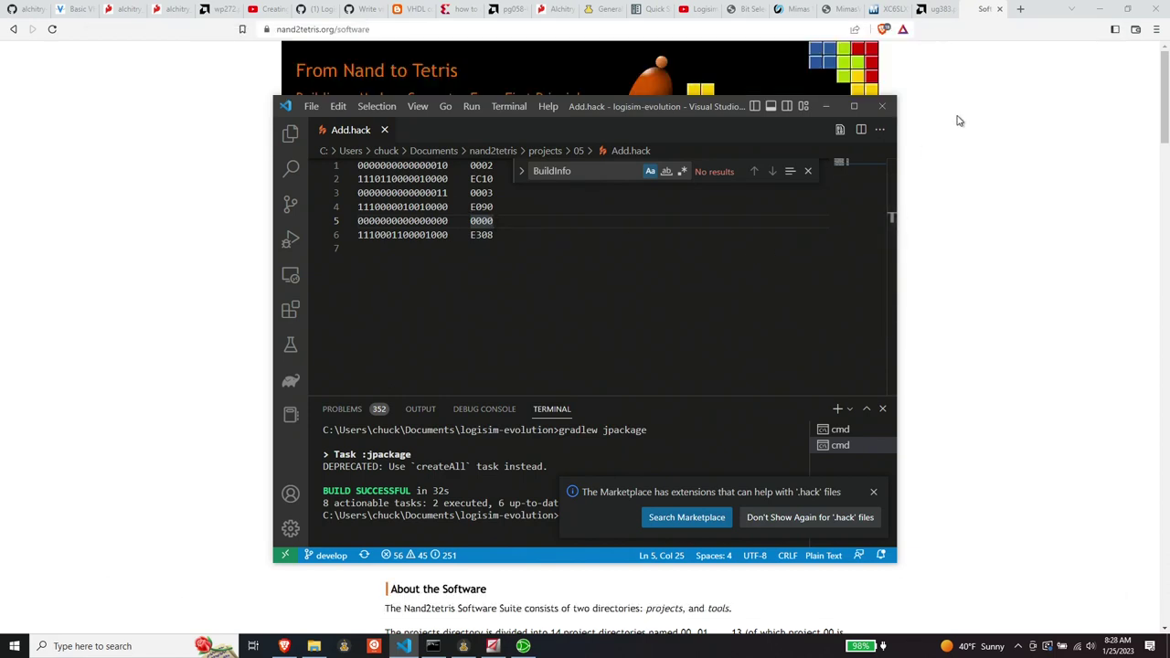
left_click(525, 646)
left_click(403, 647)
left_click_drag(512, 106, 706, 90)
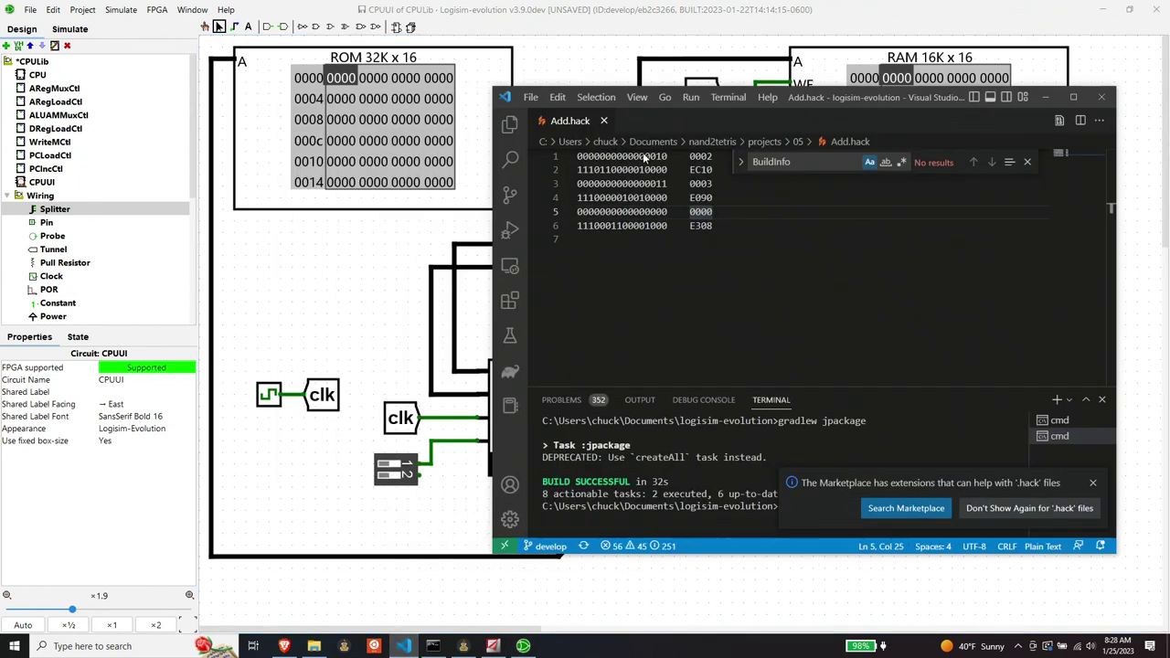
double_click(347, 84)
key("Escape")
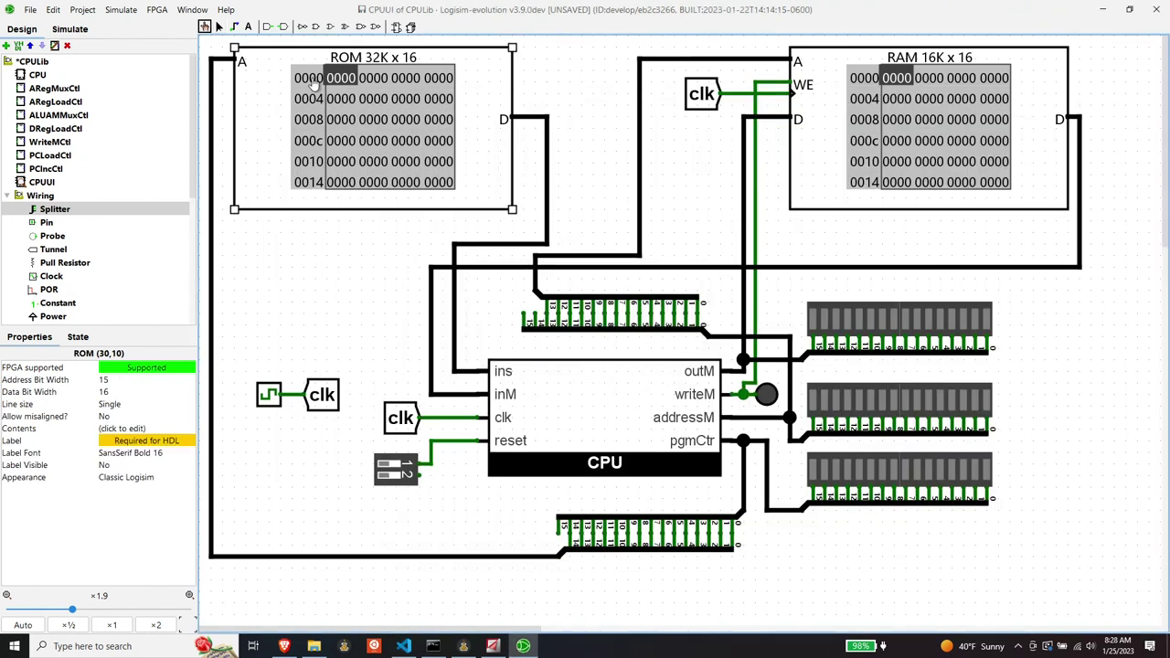
left_click(403, 646)
left_click(407, 647)
- Enter ec10, 0003, e090 and e308 into the ROM, e308 at address 5, and commit
type("ec10")
key("alt+Tab")
key("alt+Tab")
type("0003")
key("alt+Tab")
key("alt+Tab")
type("e090")
key("alt+Tab")
left_click(366, 100)
type("e308")
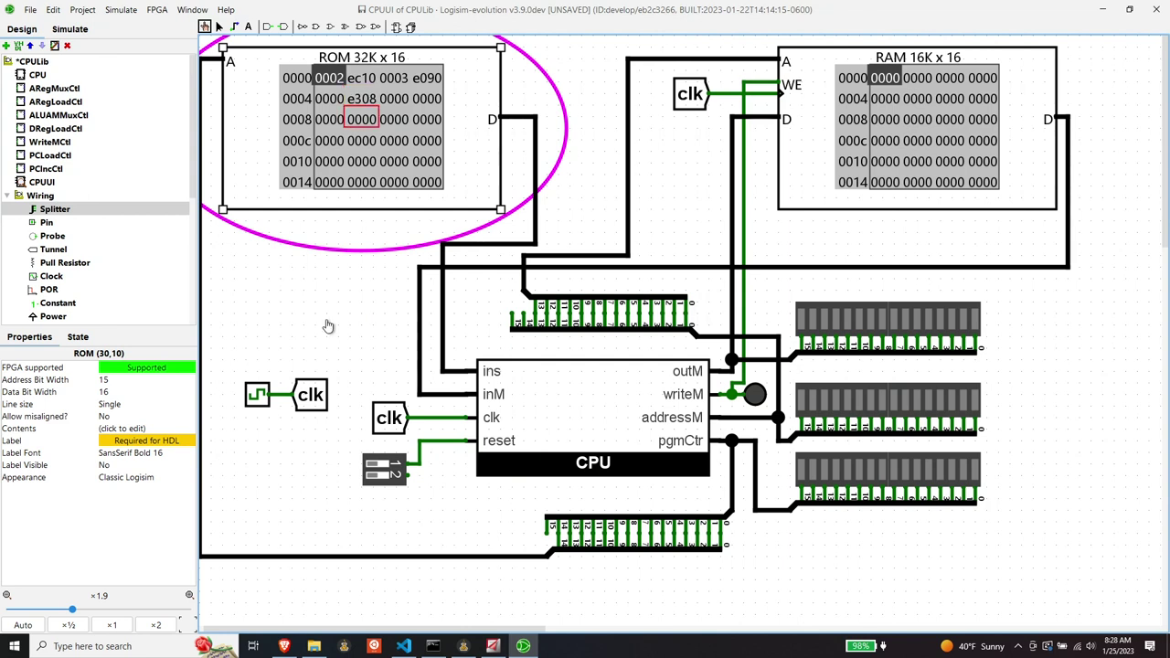
left_click(326, 326)
left_click(222, 30)
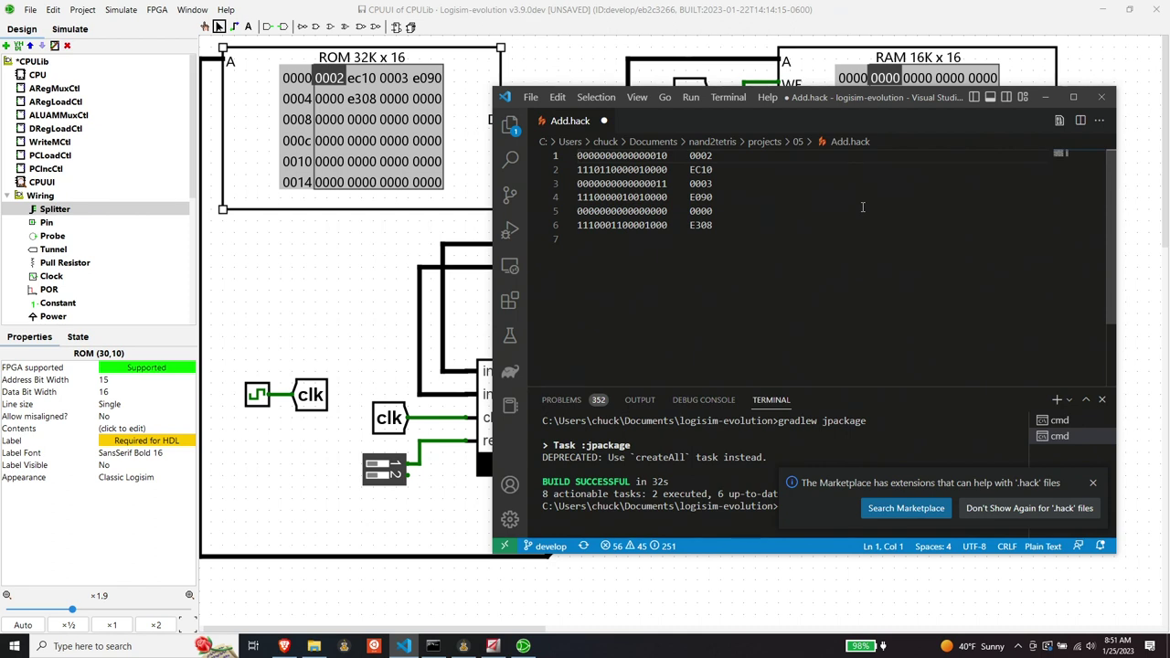
key("Return")
key("Return")
key("Up")
key("Up")
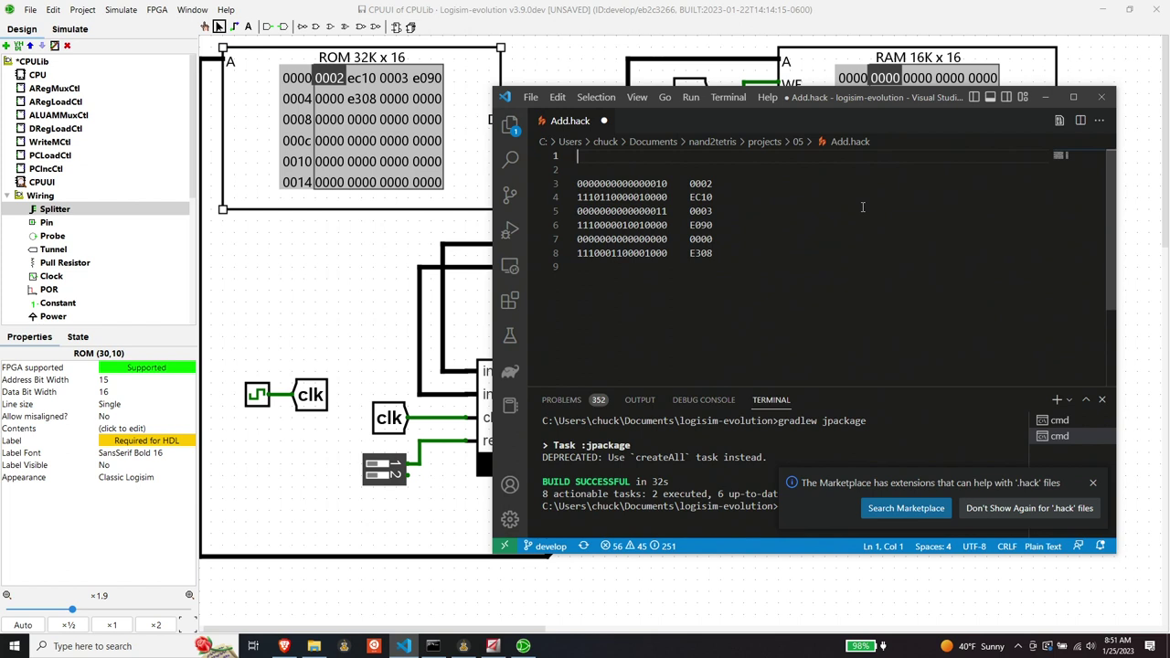
type("i")
type("xxaccccccdddjjj")
key("Down")
type("123456")
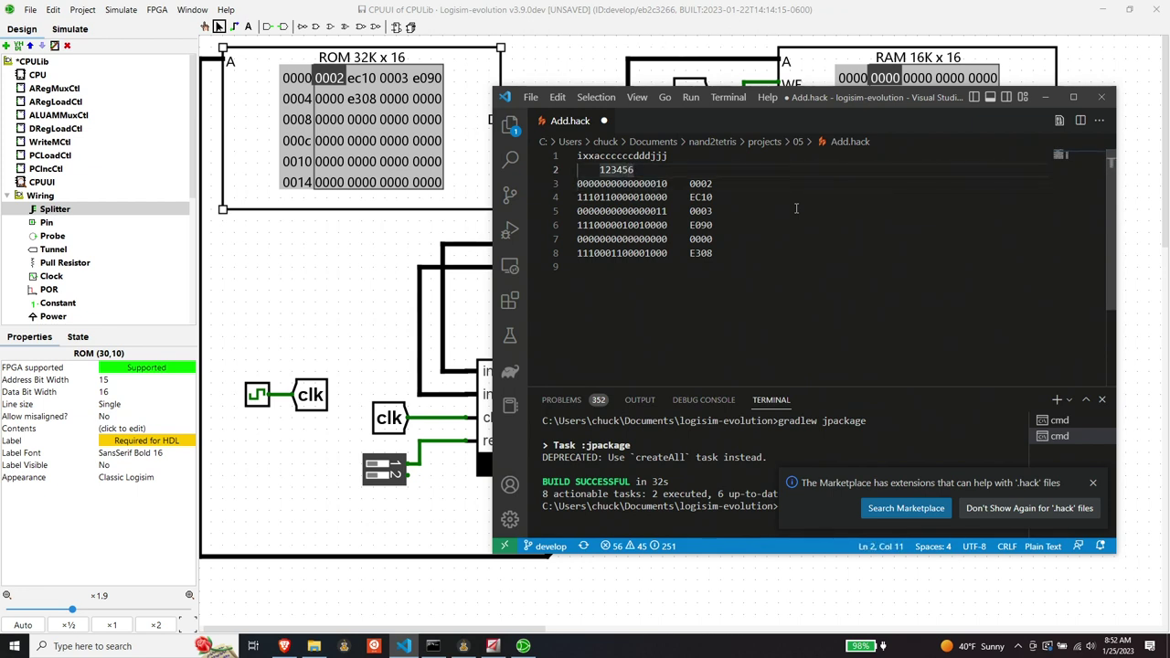
type("123123")
key("Up")
key("Left")
key("Left")
key("Left")
key("Left")
key("Left")
key("Left")
key("Left")
key("Left")
key("Left")
key("Left")
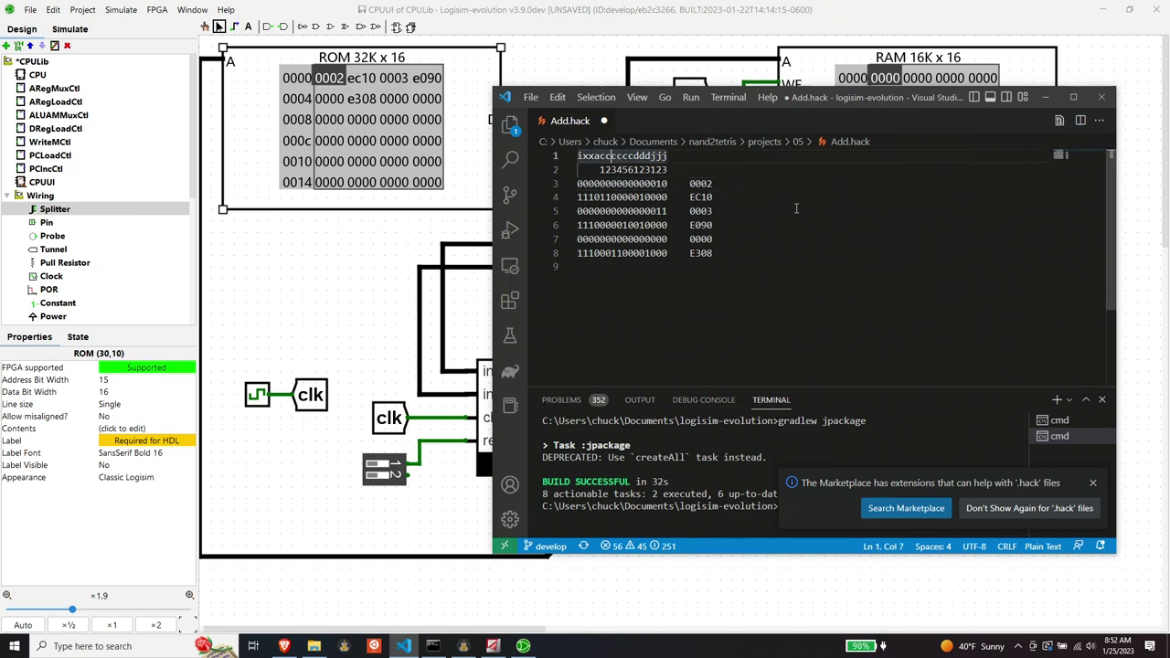
key("Down")
key("Down")
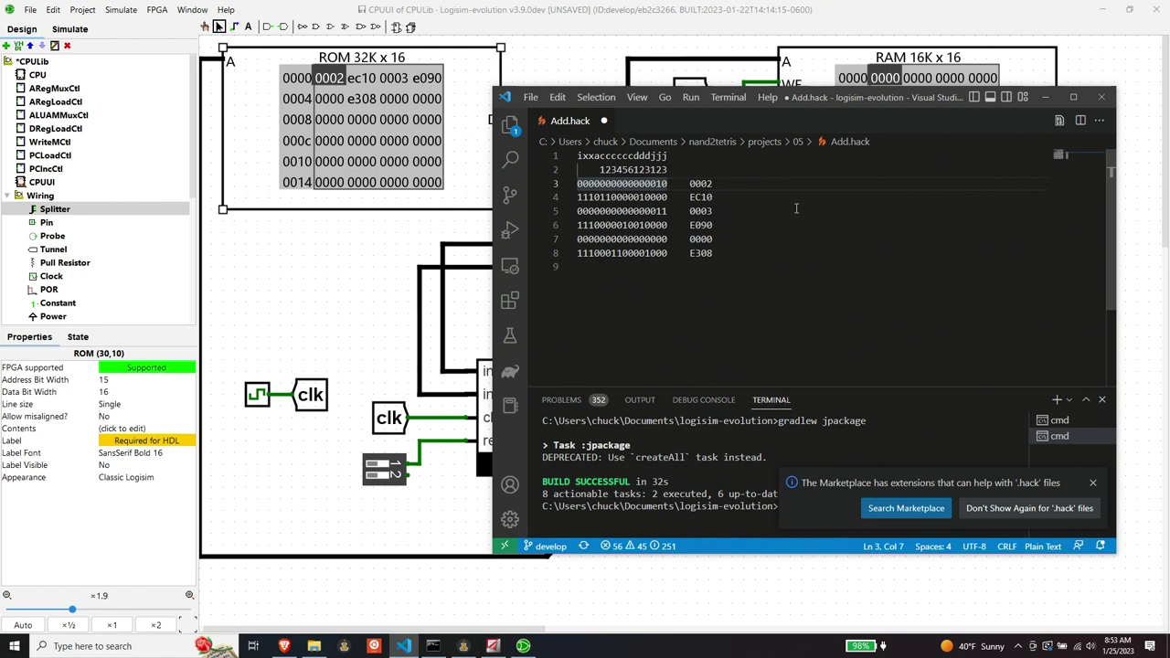
- Append '@2' after the 0002 hex value on the first instruction line
key("Right")
key("Right")
key("Left")
key("Right")
key("Right")
key("Right")
key("Right")
key("Right")
key("Right")
key("Right")
key("ctrl+Right")
key("ctrl+Right")
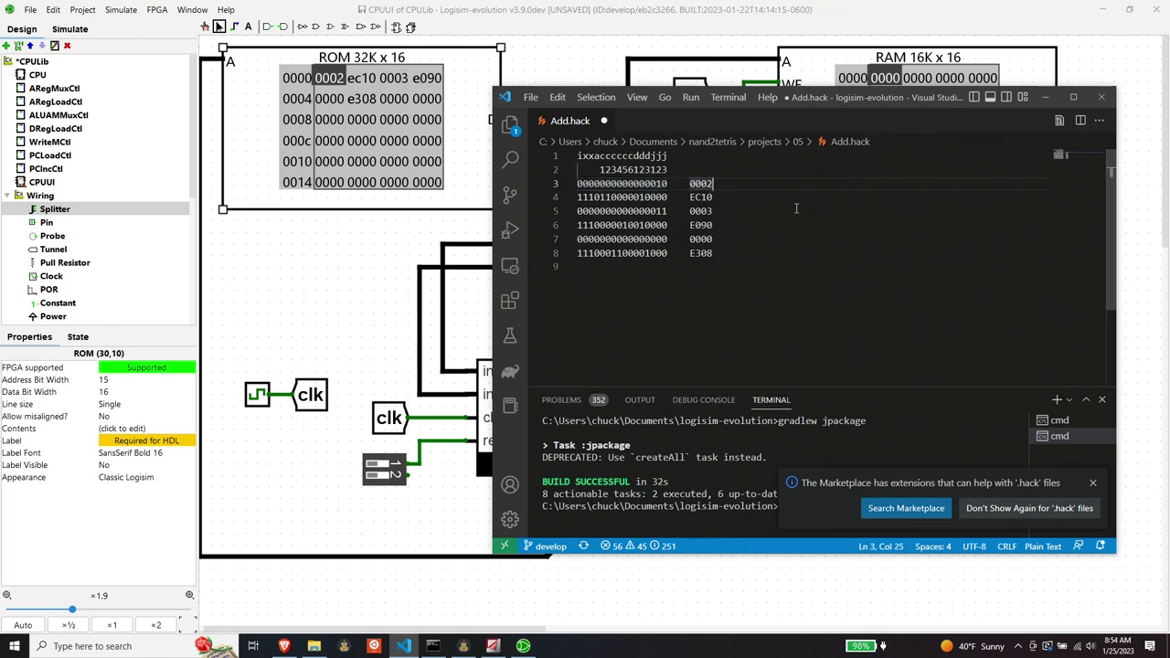
key("Tab")
type("@2")
- Write 'D=A' after EC10 and '@3' after 0003 in Add.hack
key("Down")
key("Tab")
type("D=A")
key("Down")
key("Tab")
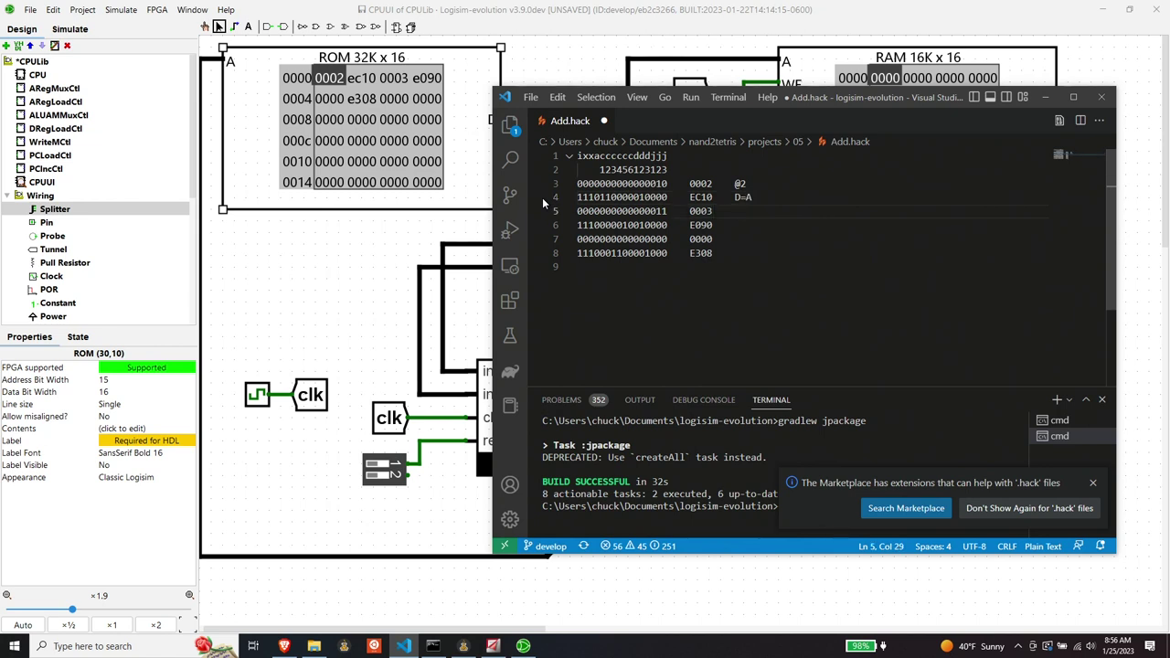
type("@3")
left_click(742, 229)
- Check E090's computation and destination bits (010) and label the line 'D=D+A'
left_click_drag(598, 225, 642, 225)
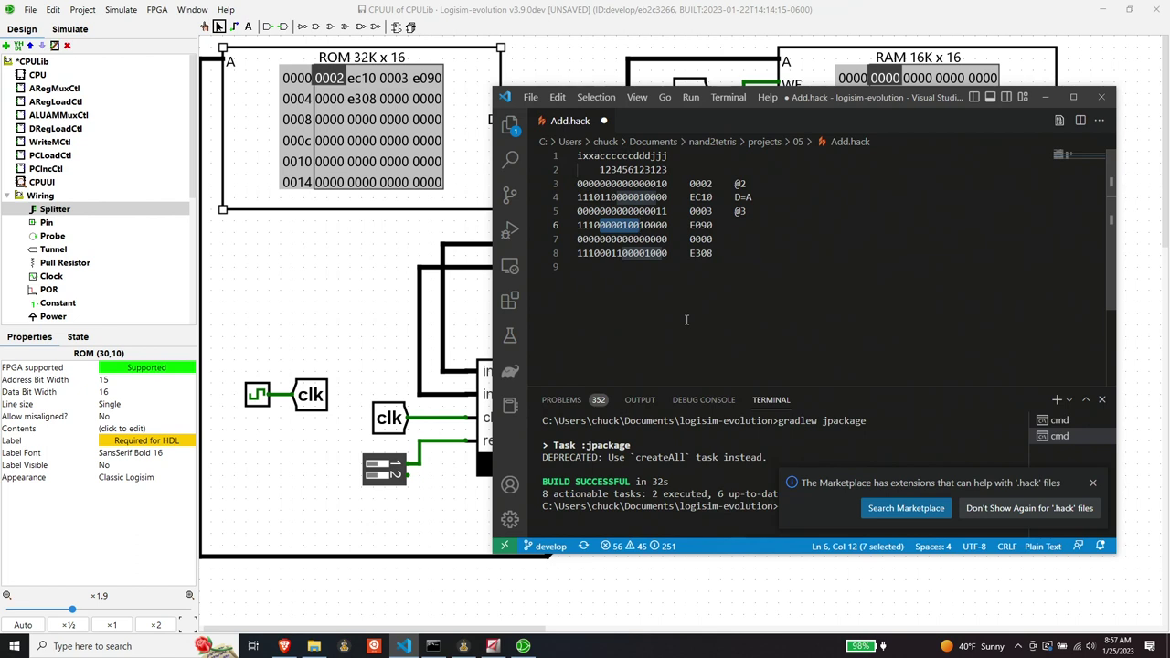
left_click(748, 223)
type("D+A")
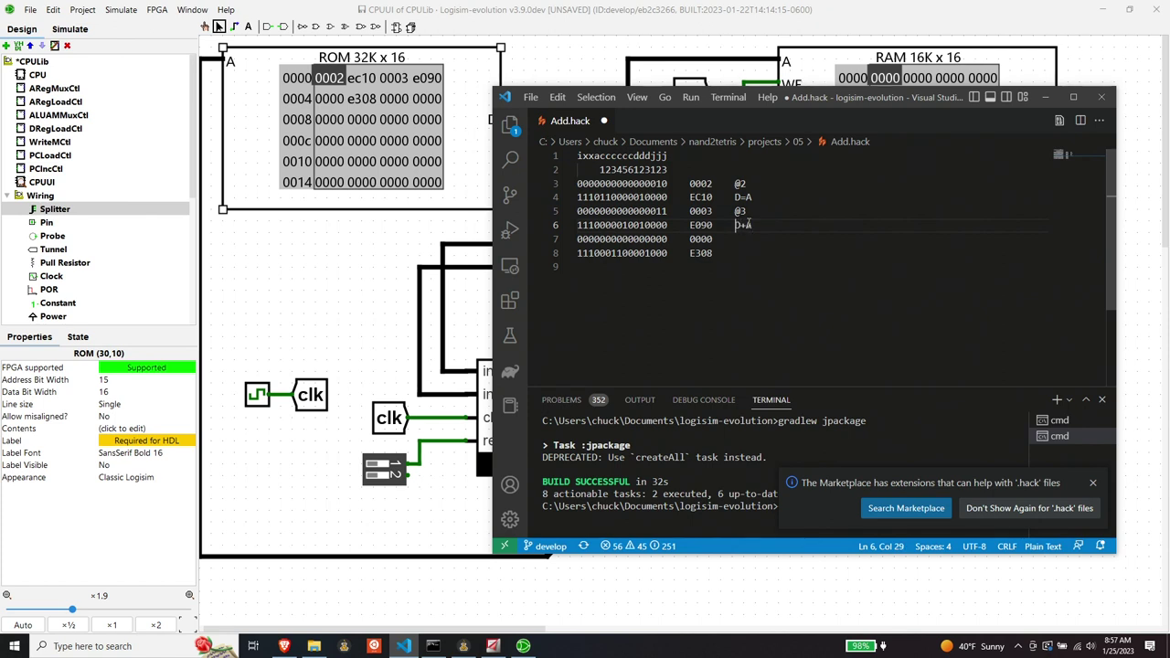
type("=")
left_click_drag(634, 225, 652, 225)
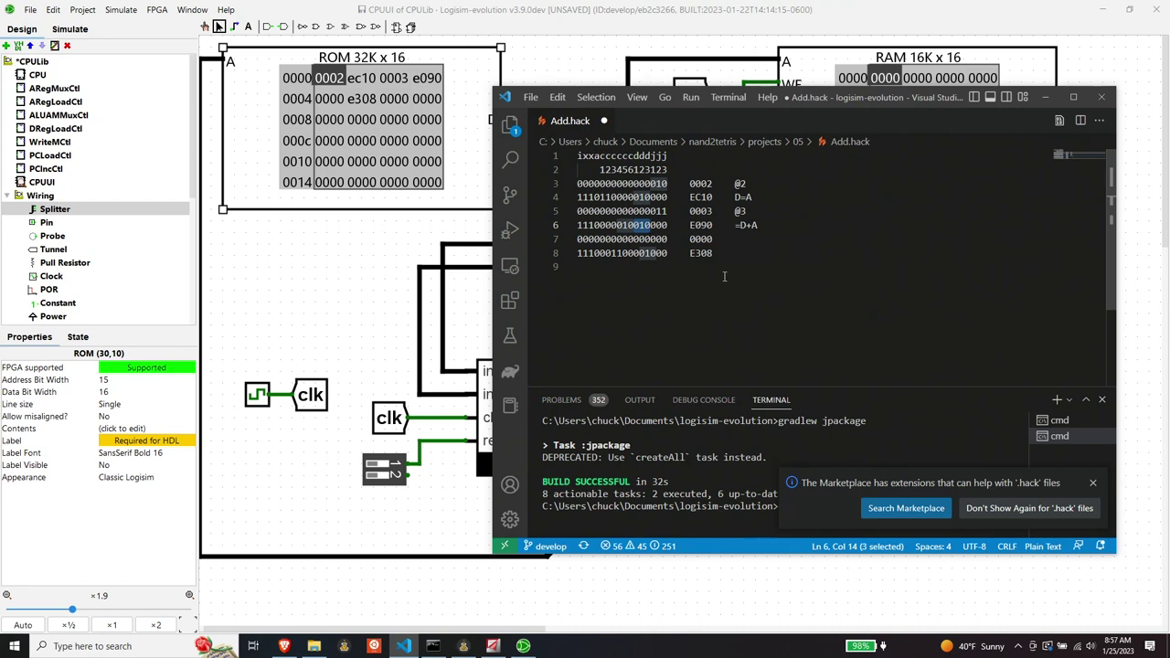
left_click(735, 225)
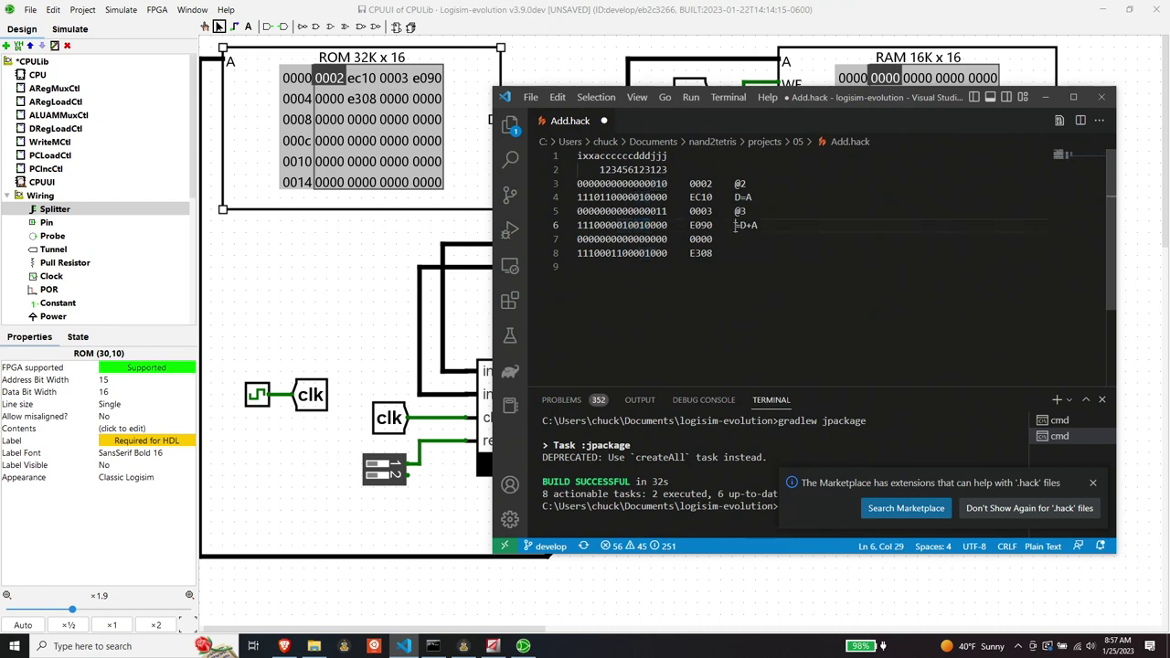
type("D")
left_click_drag(633, 224, 652, 226)
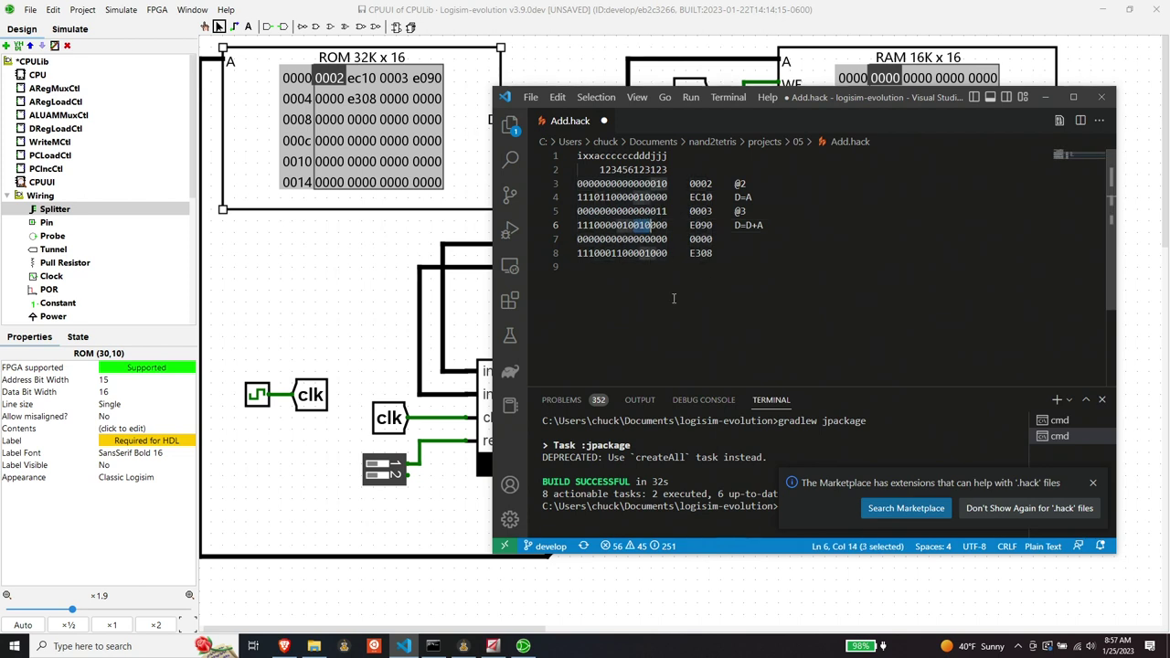
left_click(727, 240)
- Write '@0' after the 0000 hex value and add spacing after E308
key("Tab")
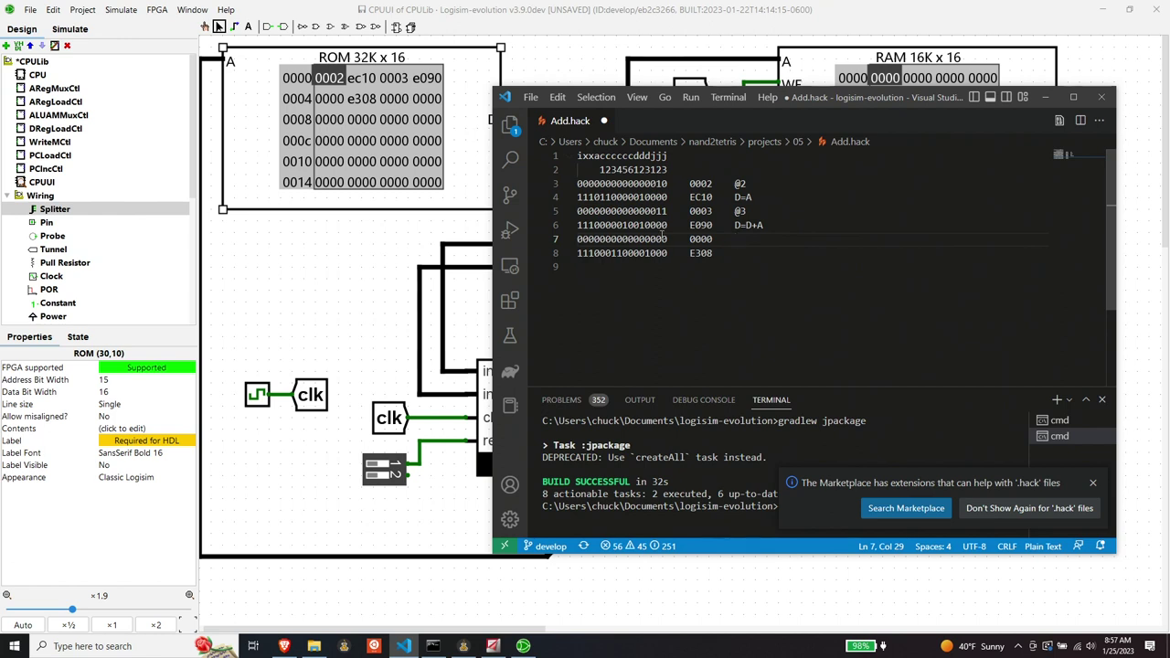
type("@0")
left_click(743, 259)
key("Tab")
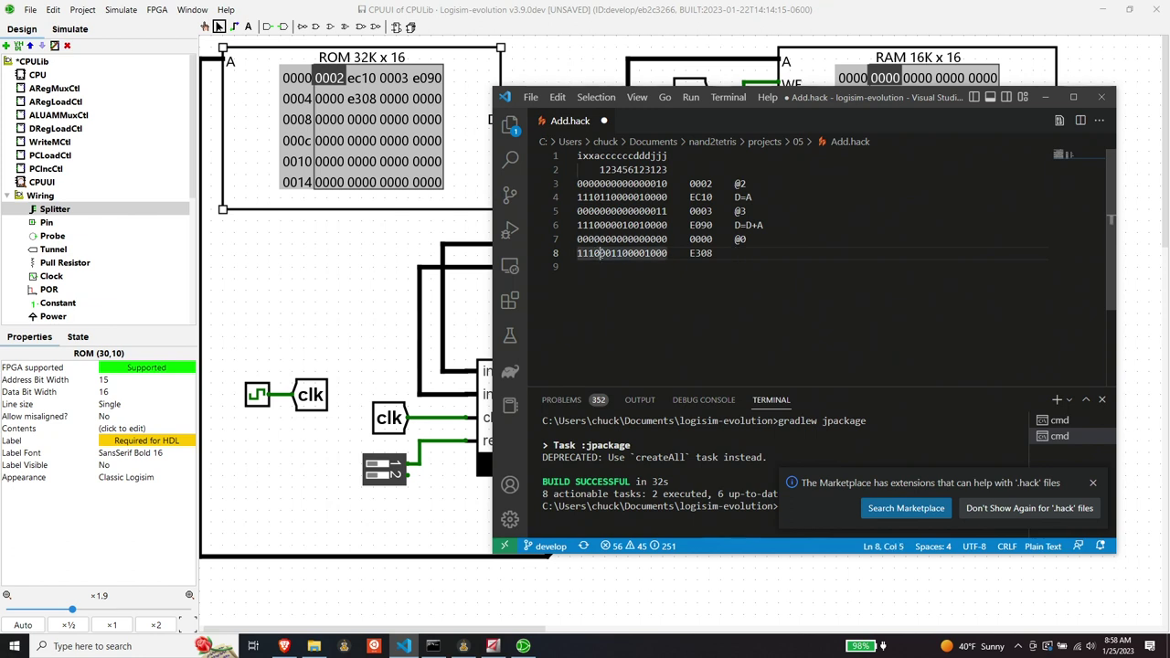
- Check E308's computation bits 001100 and destination bits 001, then label it 'M=D'
left_click_drag(599, 253, 634, 253)
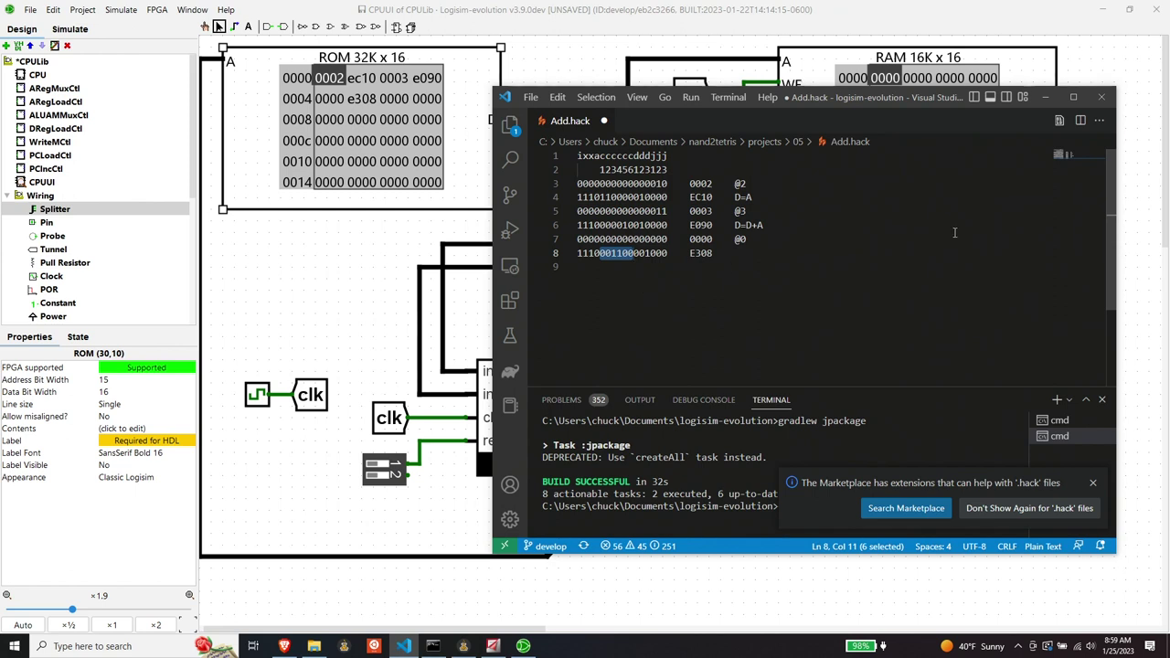
left_click(776, 255)
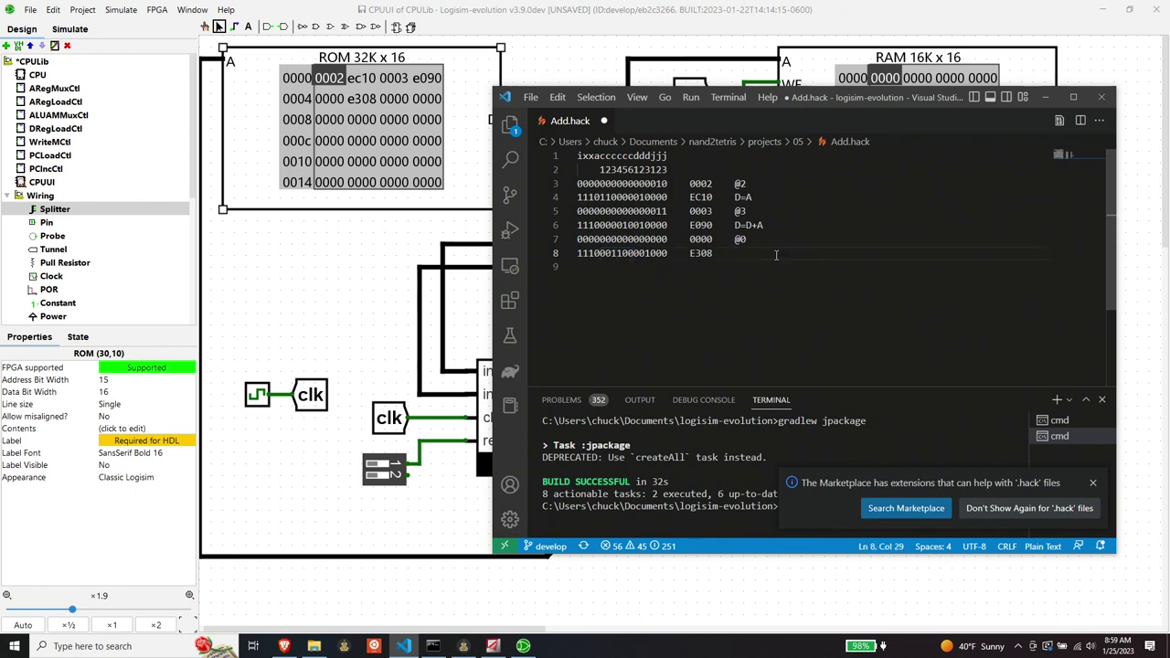
key("Tab")
type("D =D")
left_click_drag(633, 253, 651, 253)
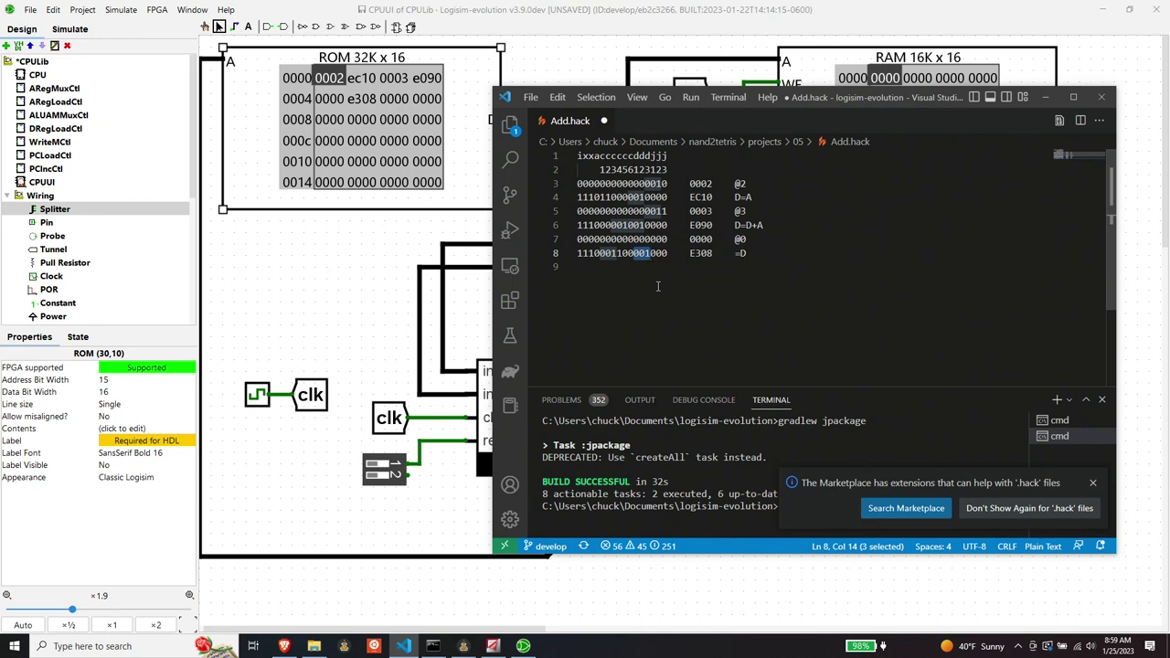
left_click(734, 256)
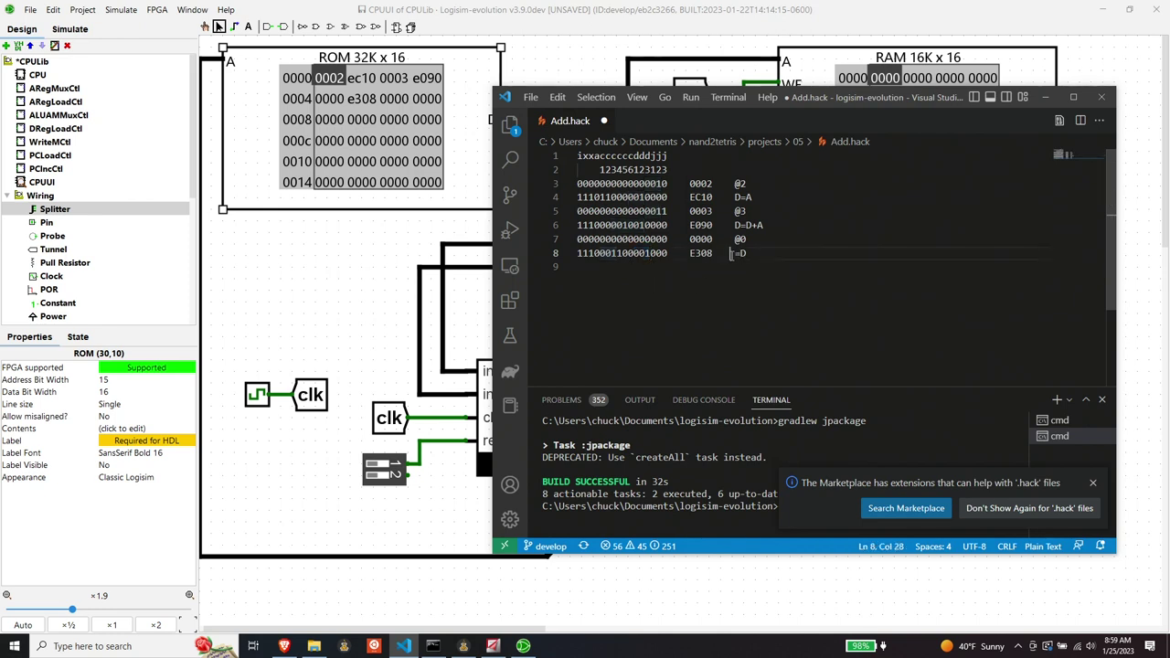
type("M")
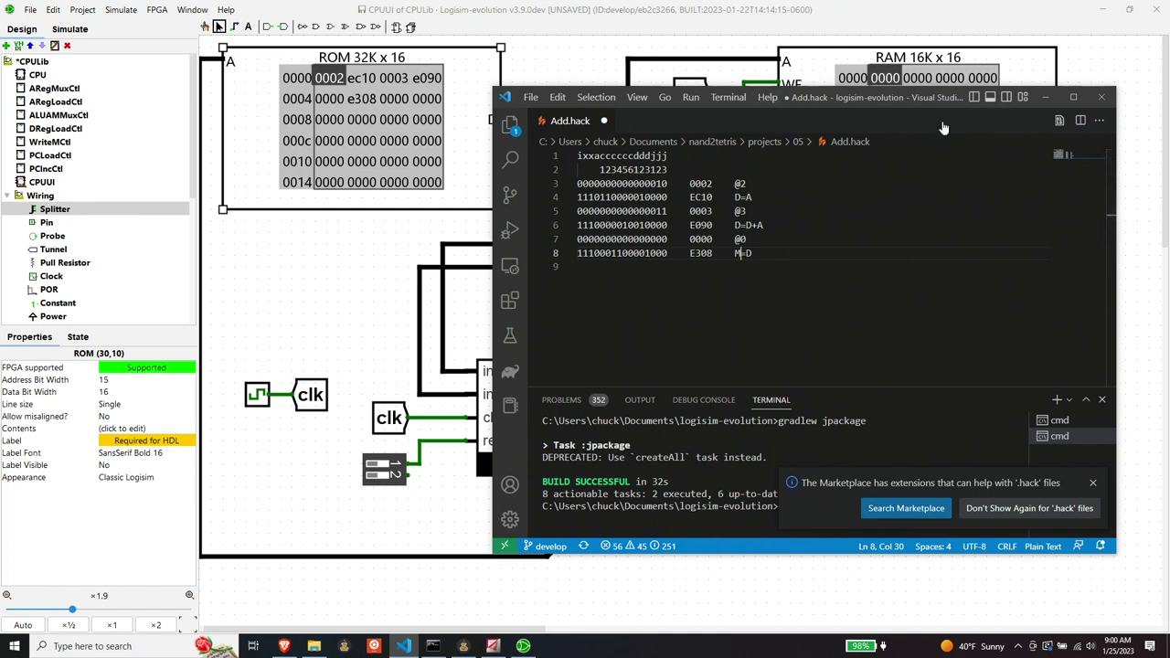
- Tick the CPU clock through the first Add.hack instructions, comparing against the annotated listing
left_click(1044, 96)
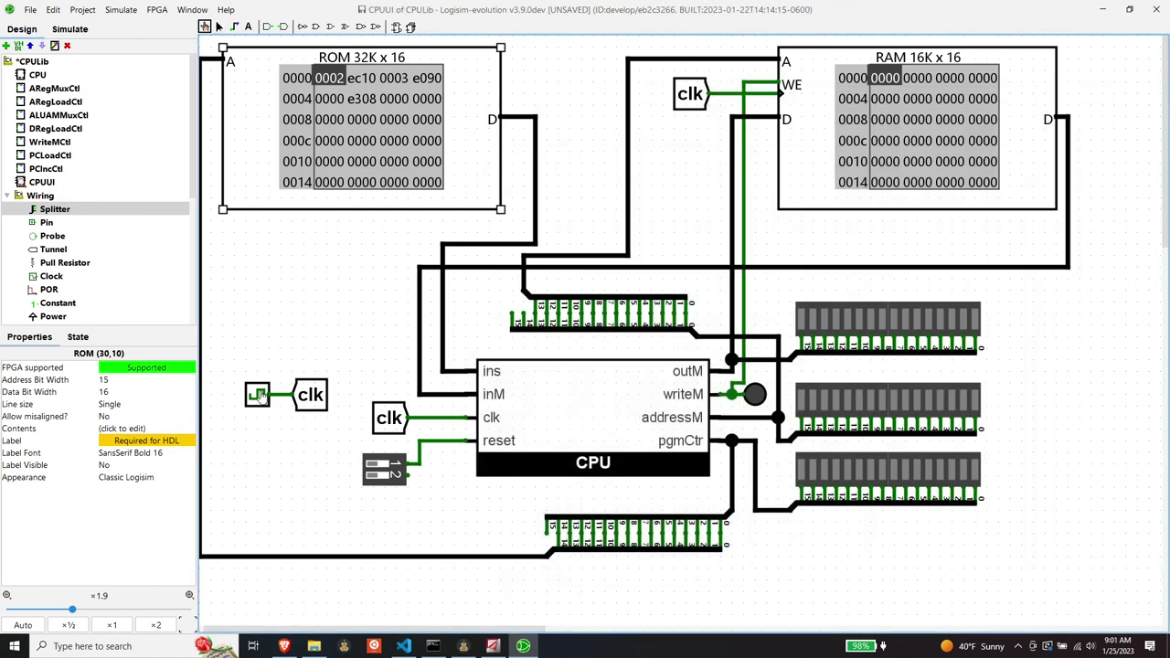
left_click(260, 395)
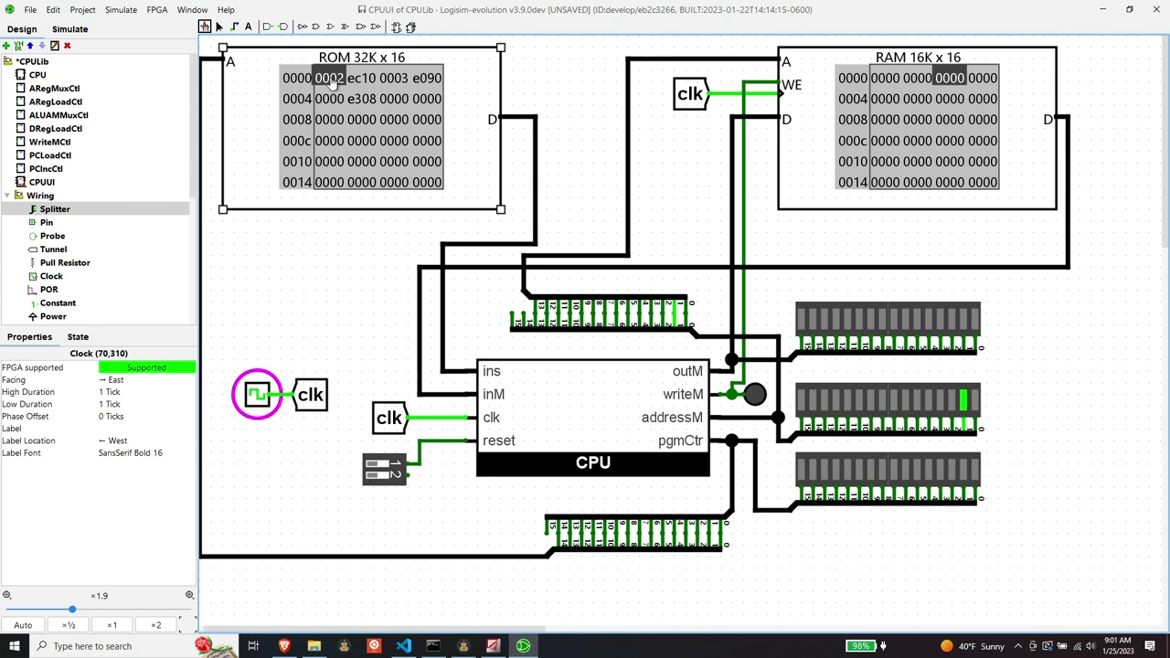
left_click(257, 395)
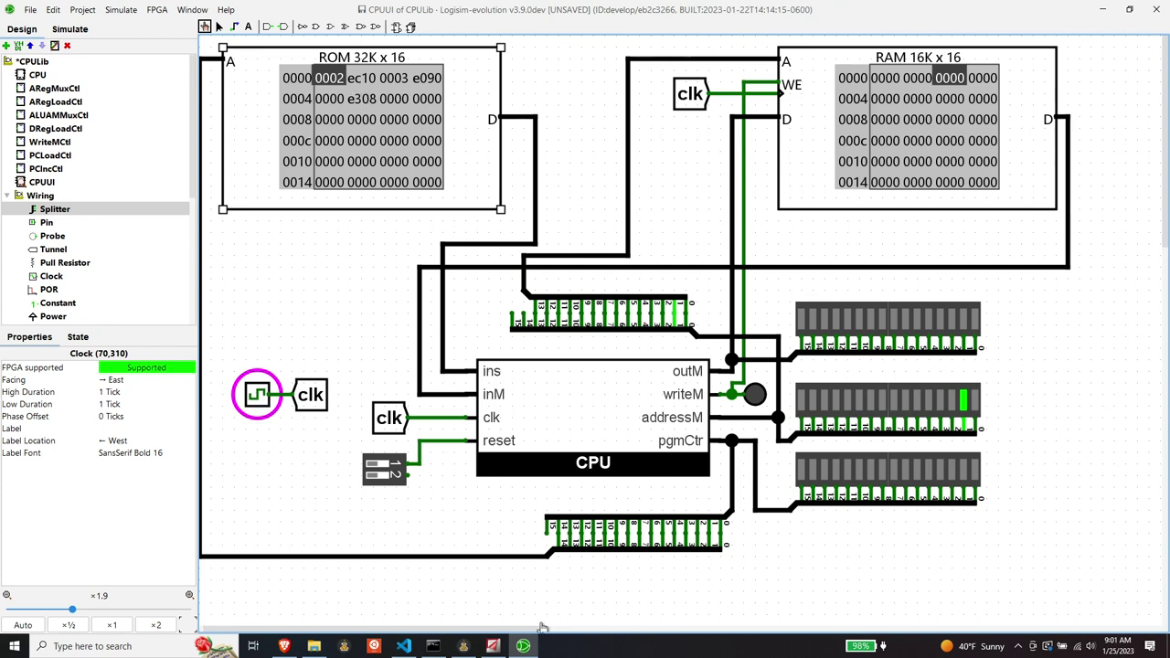
left_click(403, 646)
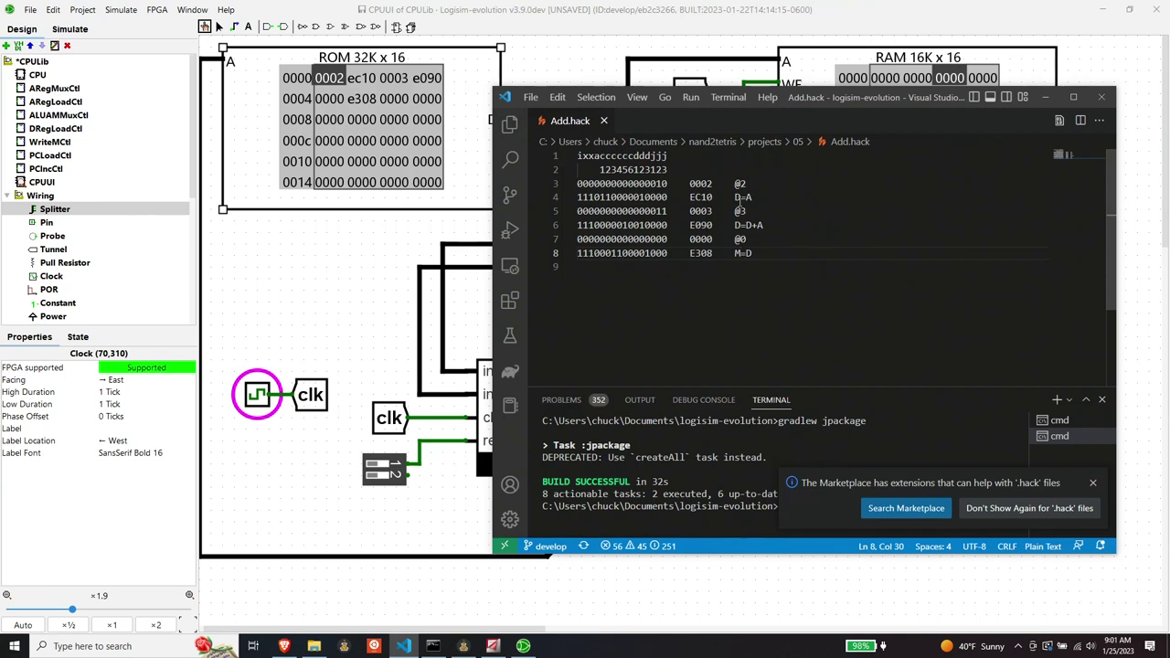
left_click(256, 393)
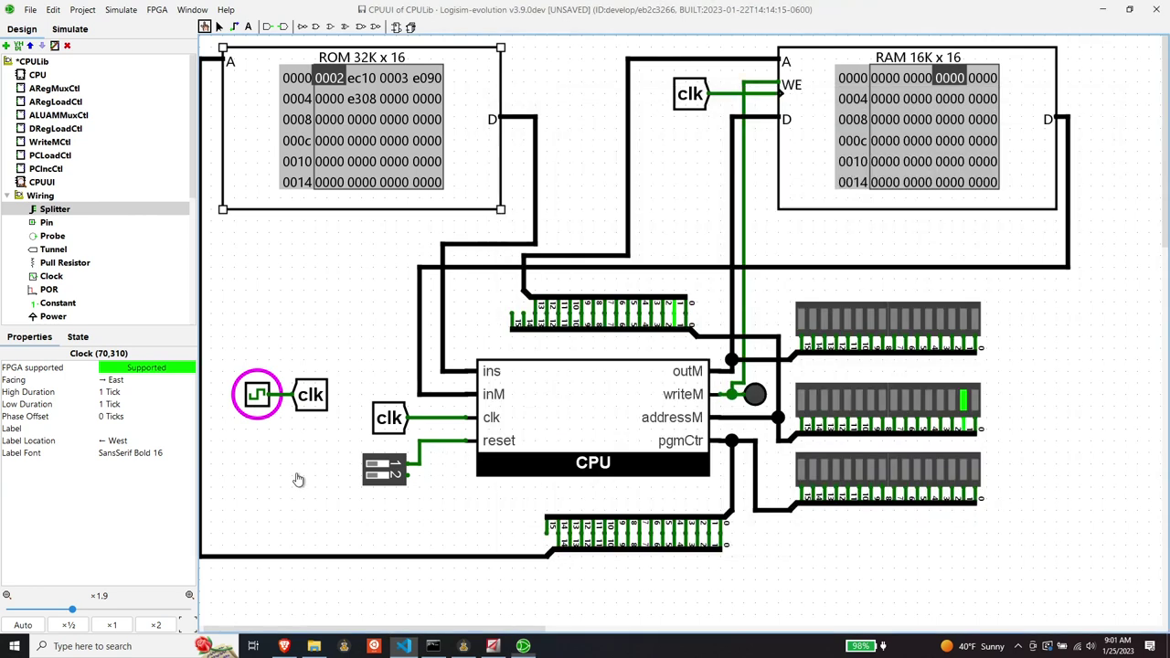
left_click(258, 395)
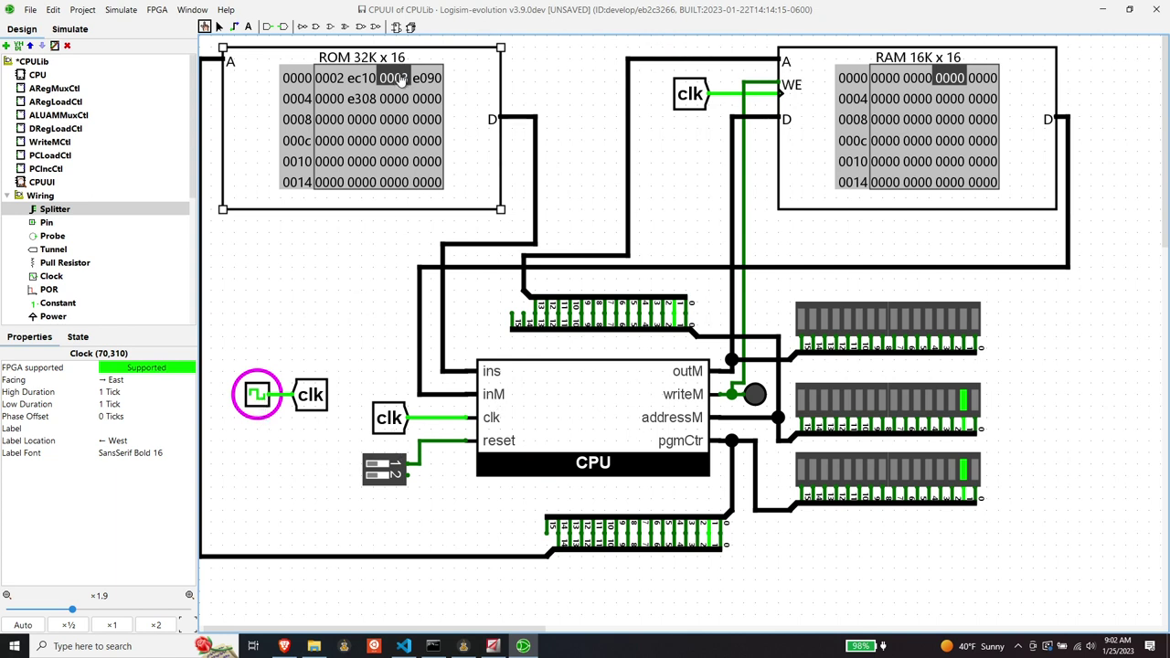
left_click(259, 399)
left_click(261, 400)
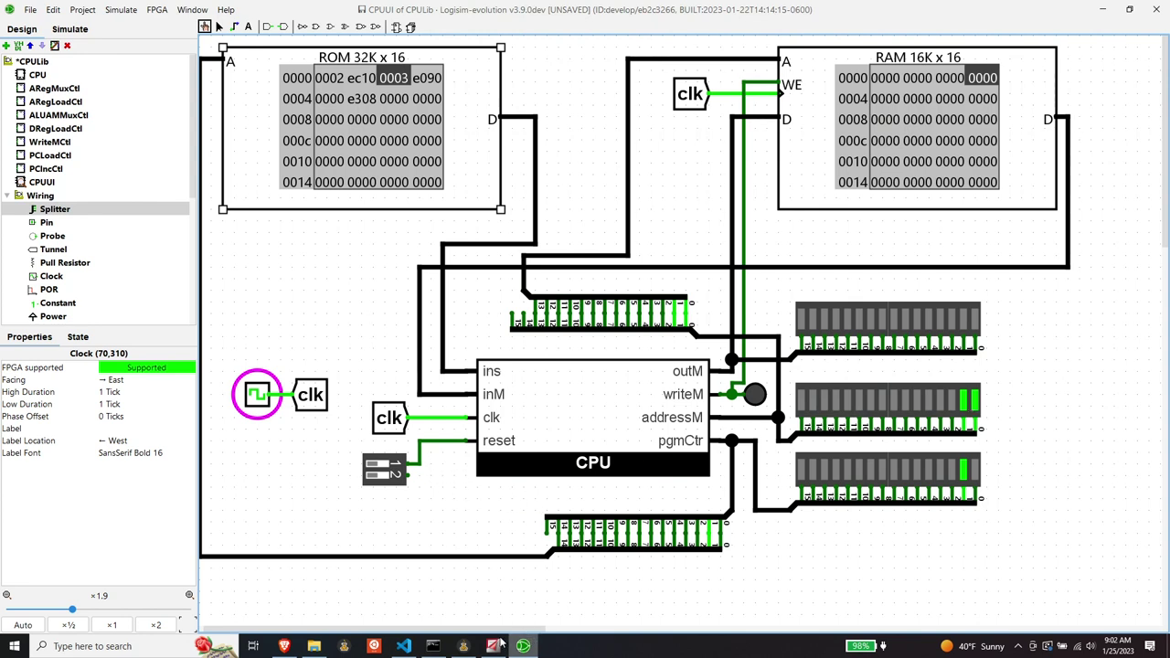
left_click(405, 646)
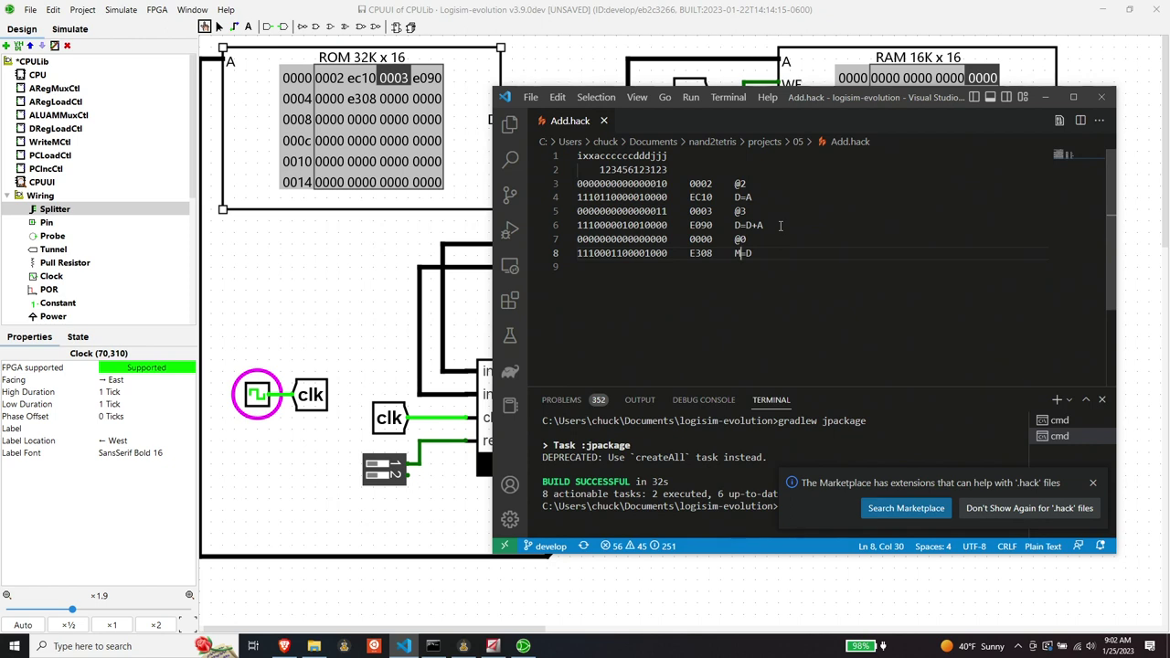
- Toggle the CPU test circuit's clock low then high to step one instruction
left_click(338, 293)
left_click(260, 399)
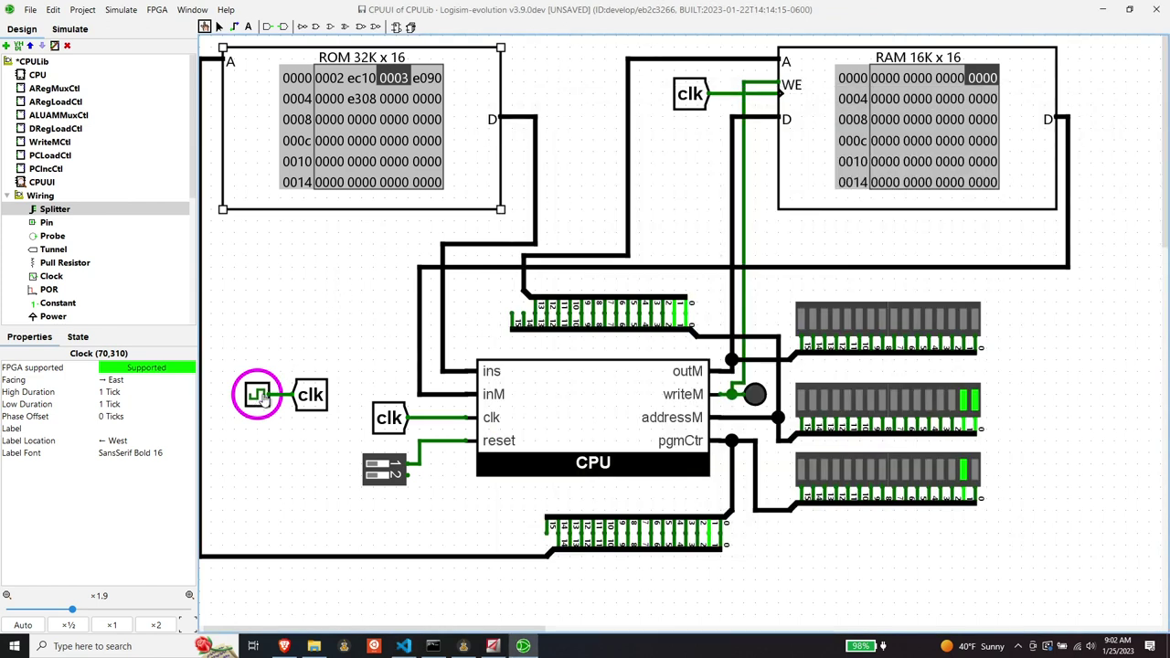
left_click(262, 398)
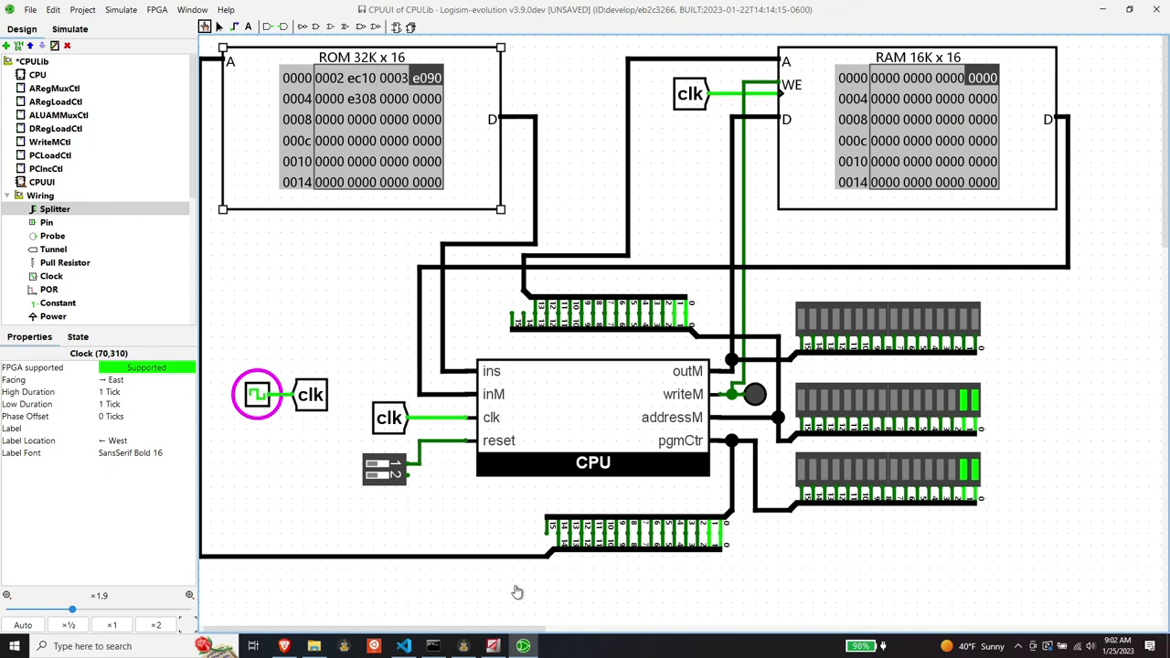
- Review the Add.hack listing, then step the clock high, low, high until ROM shows e308
mouse_move(405, 648)
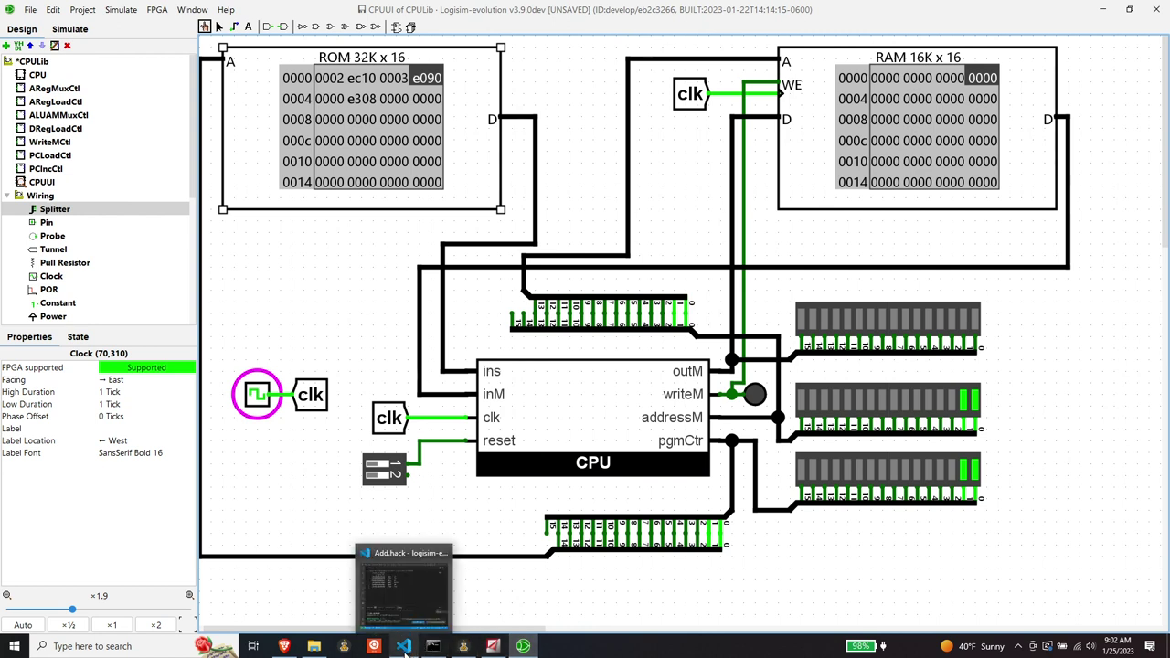
left_click(405, 645)
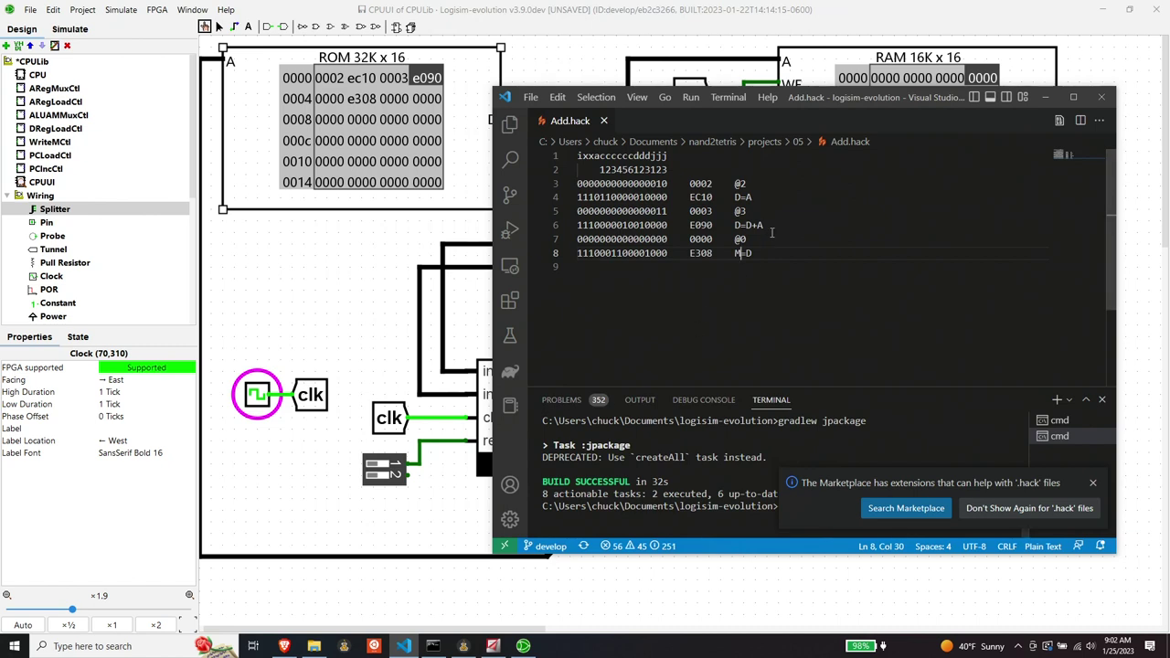
left_click(350, 536)
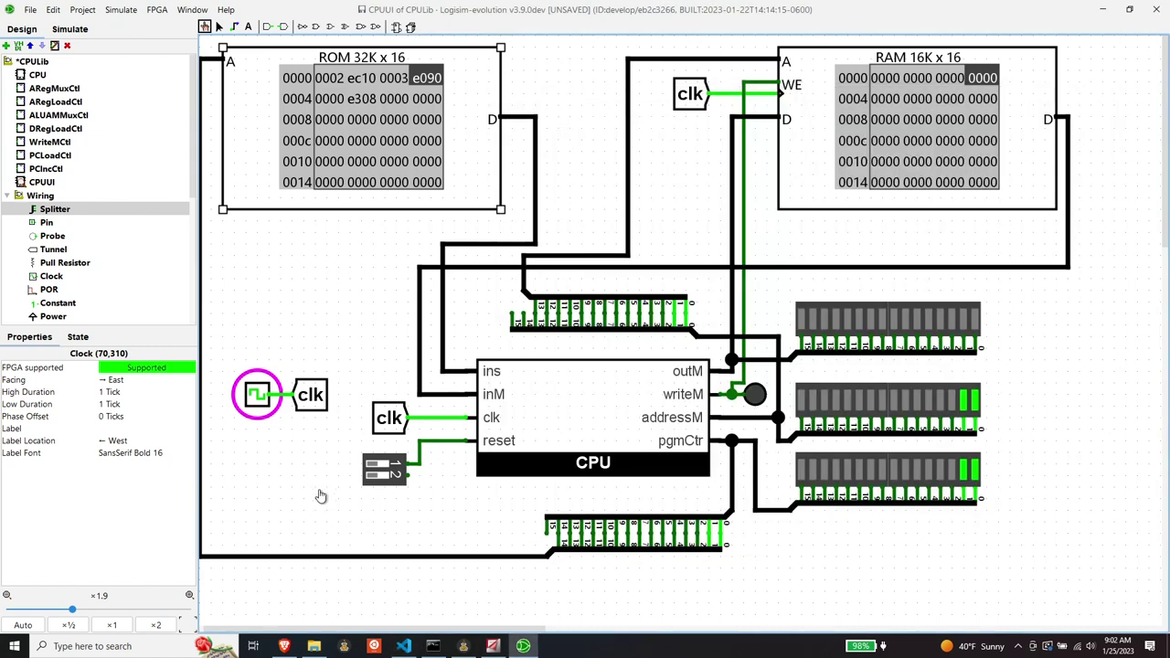
left_click(258, 395)
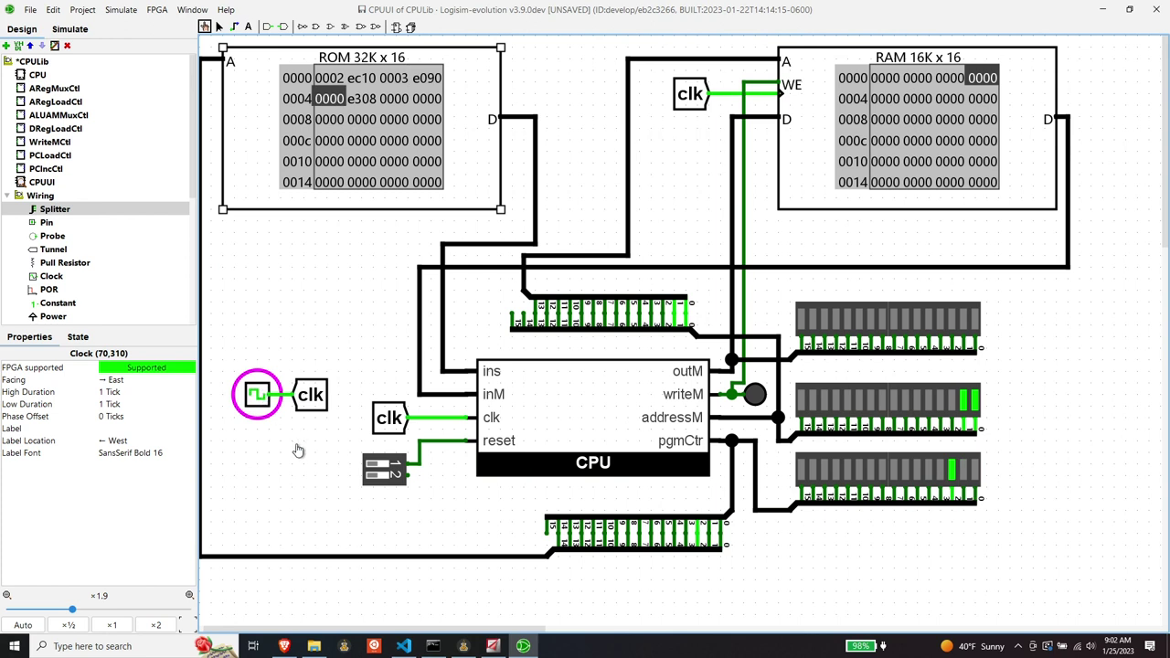
left_click(262, 399)
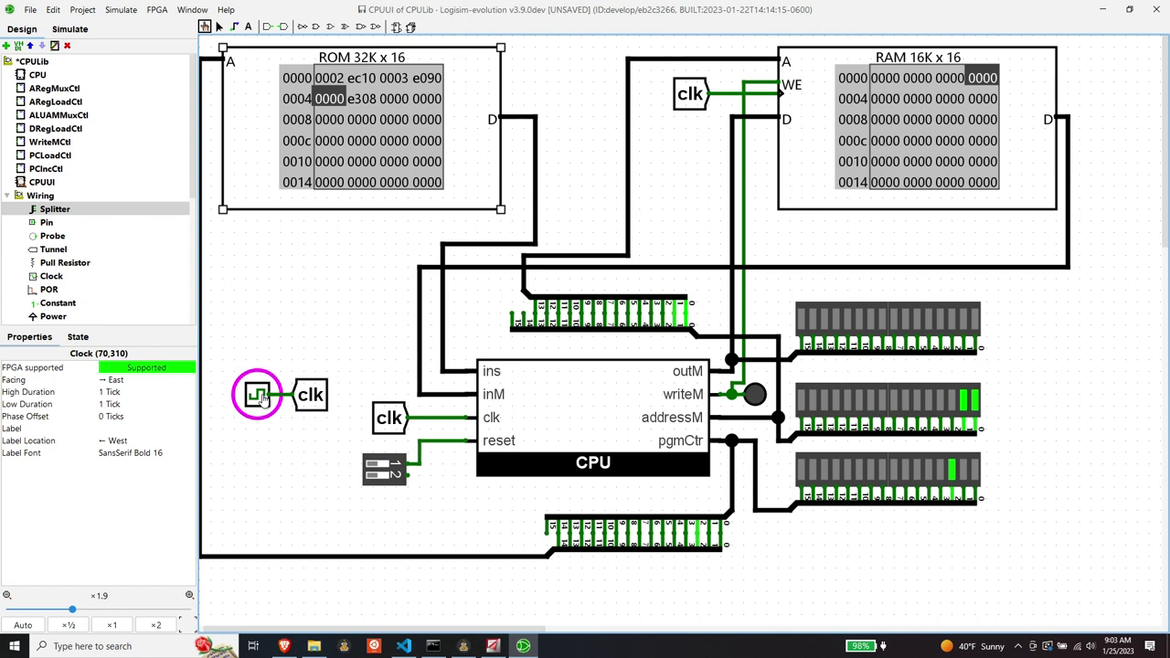
left_click(263, 399)
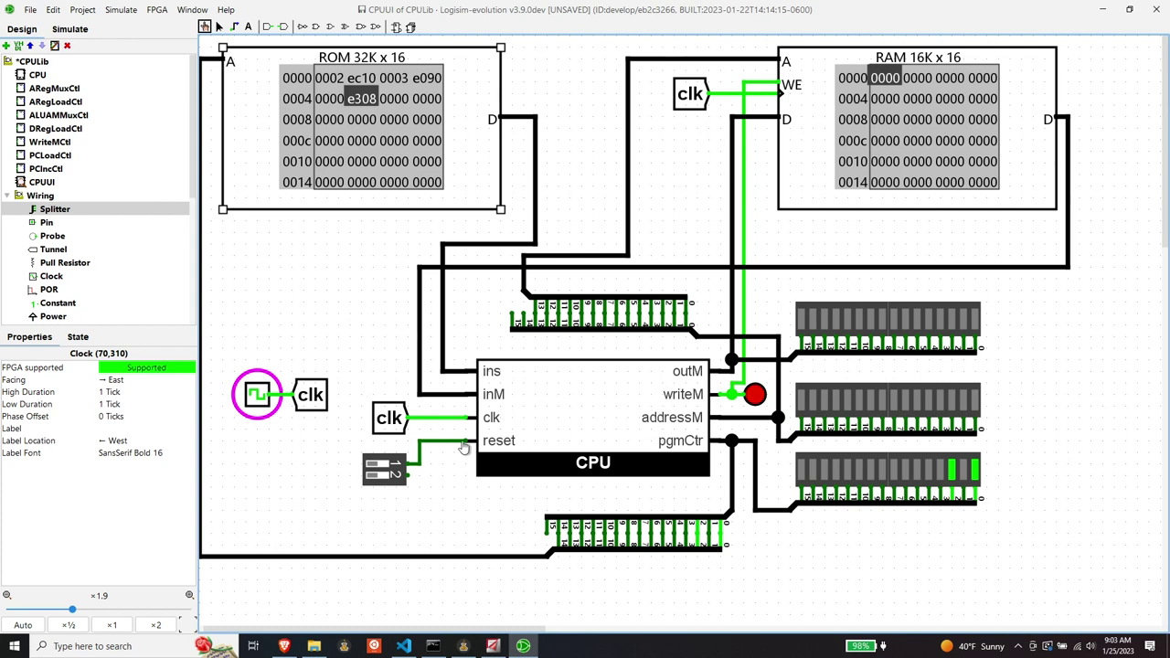
- Toggle the clock low then high to step past e308, with RAM address 0000 still 0000
left_click(254, 401)
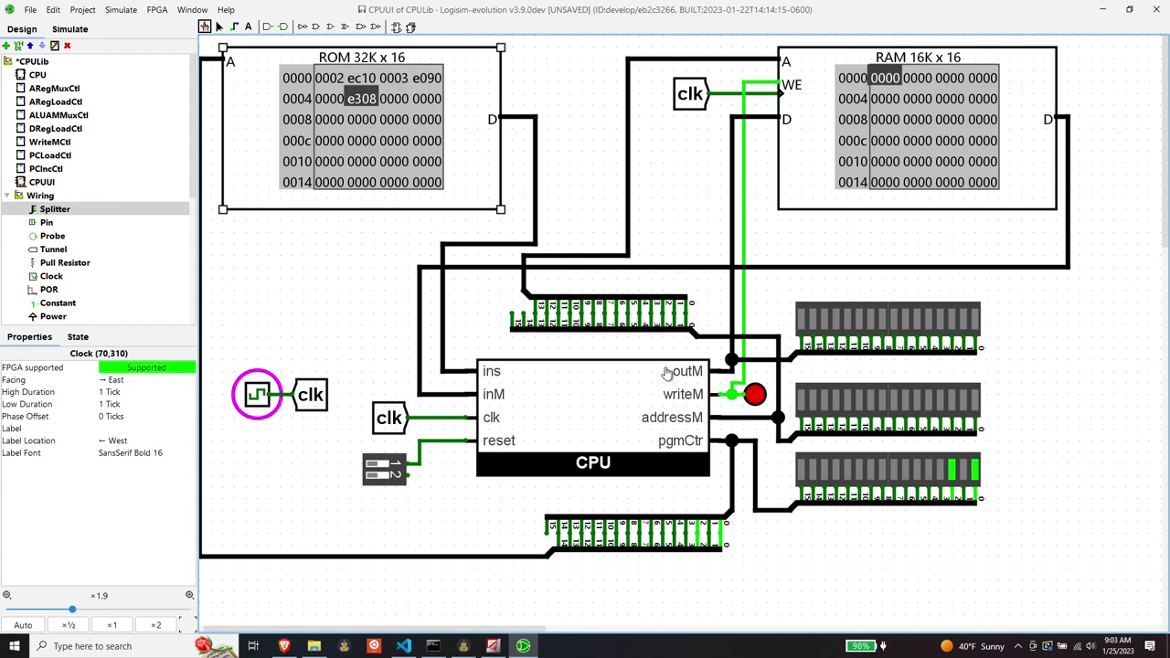
left_click(258, 395)
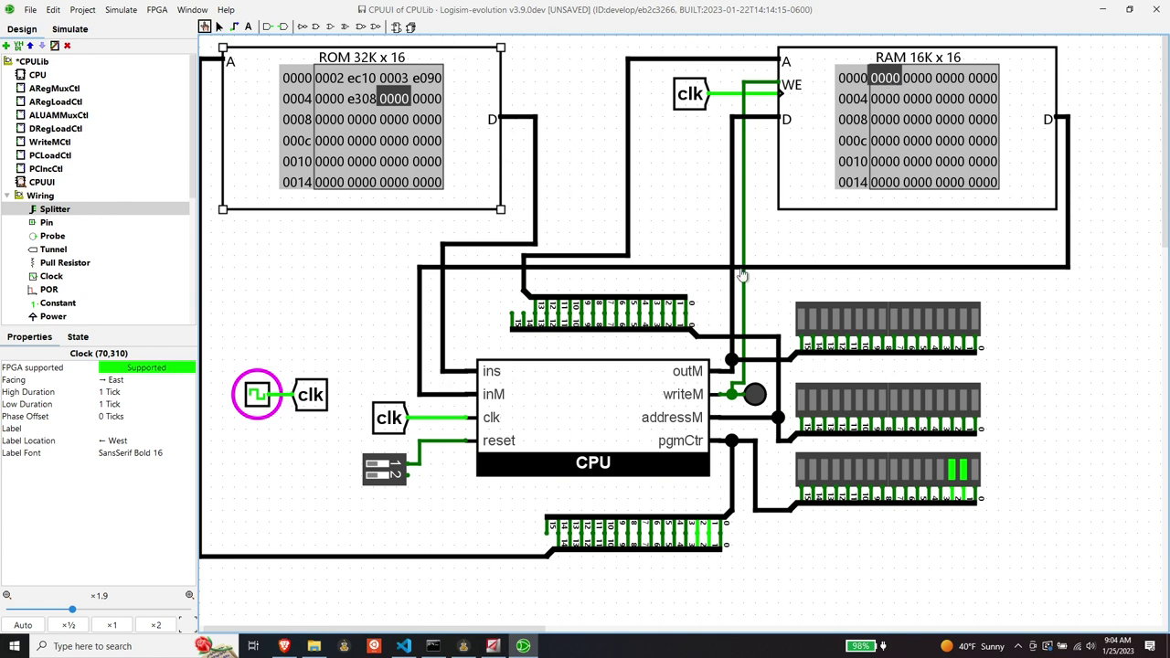
- Pulse the CPU reset DIP switch on and off, then open and close the Simulate menu
left_click(388, 475)
left_click(388, 475)
left_click(128, 10)
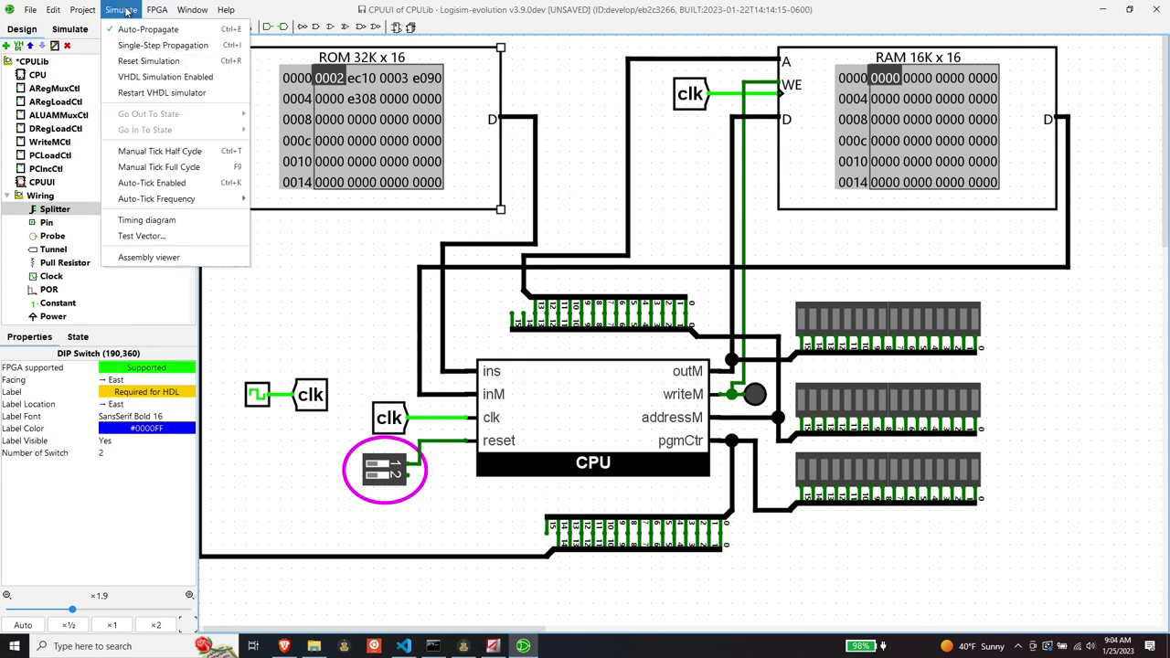
left_click(125, 11)
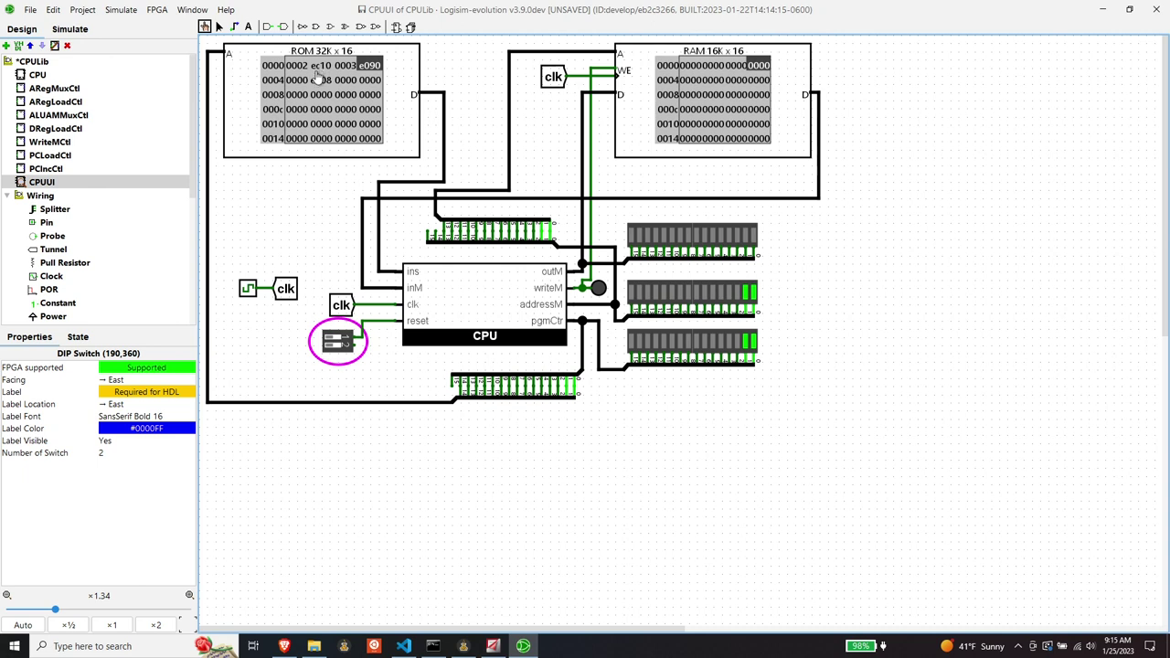
- Choose Simulate > Reset Simulation to return CPUUI to its initial state
left_click(121, 10)
left_click(133, 61)
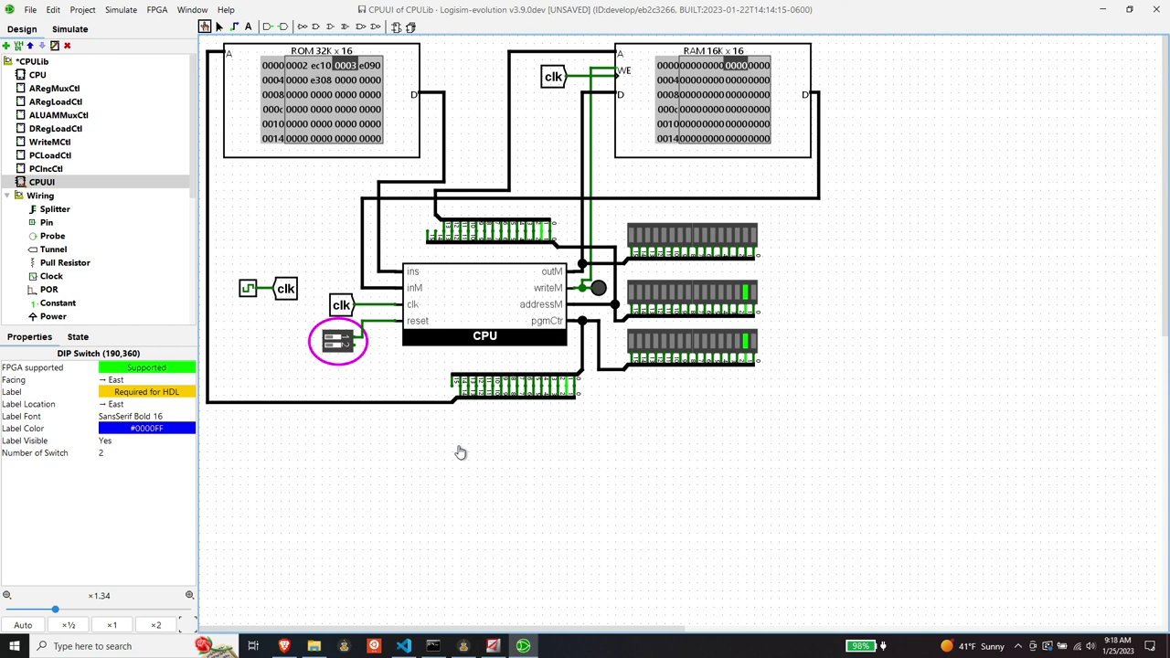
- Open CPU > PCLoadCtl, delete the OR-to-o wire, and shift the jump-condition gates left
double_click(36, 74)
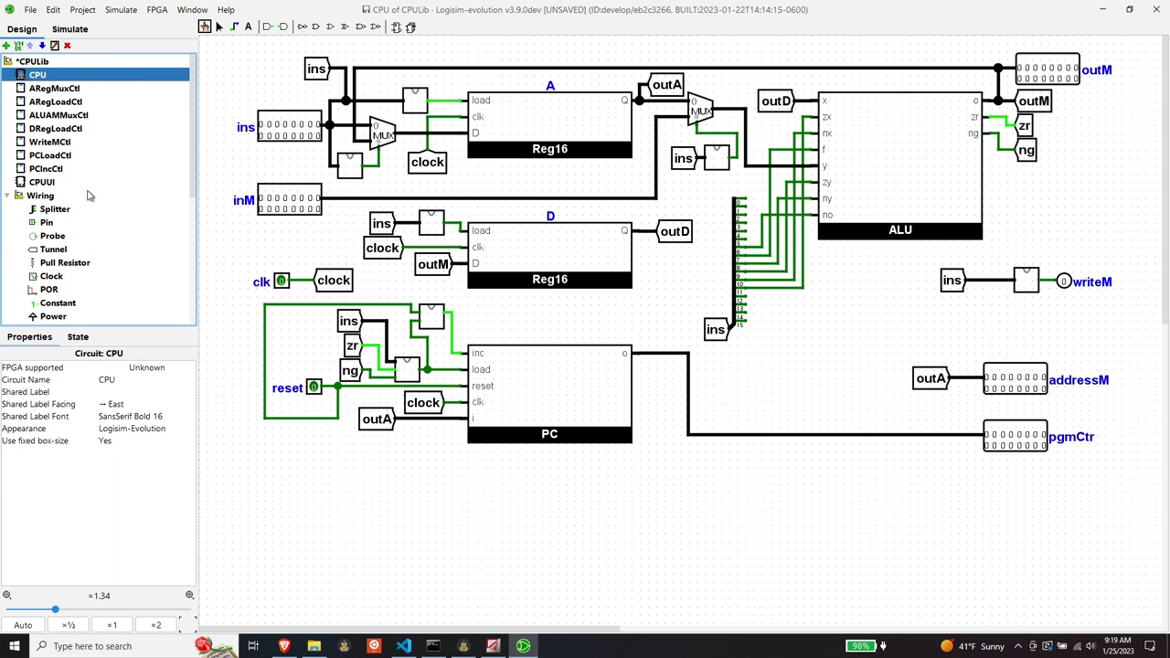
double_click(48, 158)
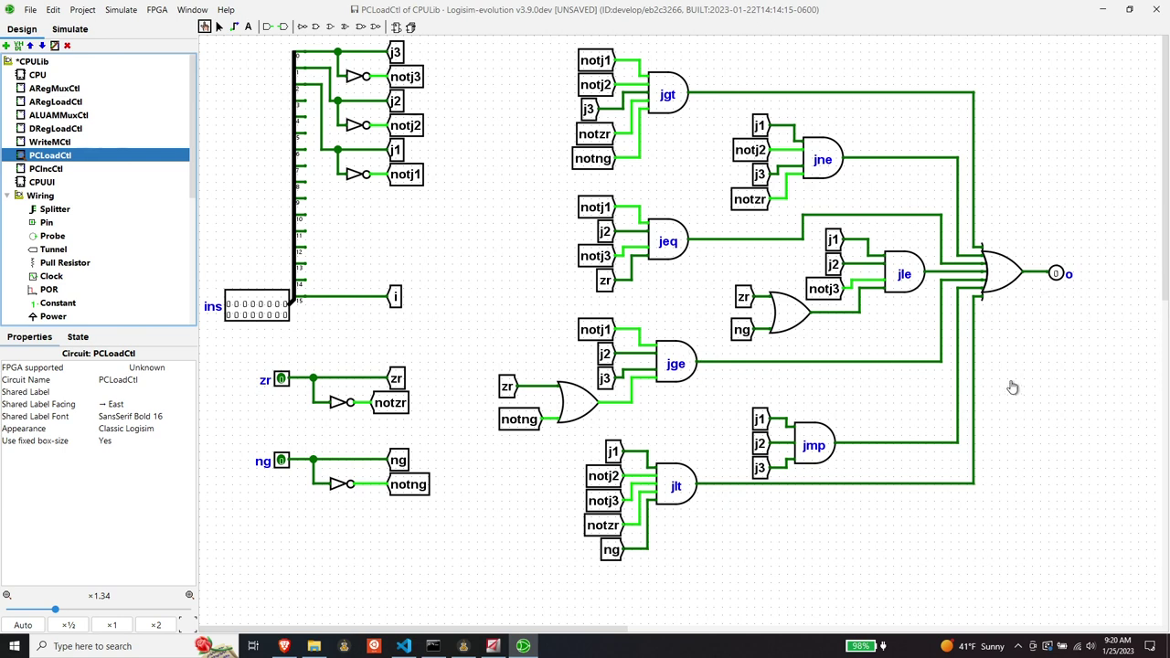
key("ctrl+2")
left_click(1040, 274)
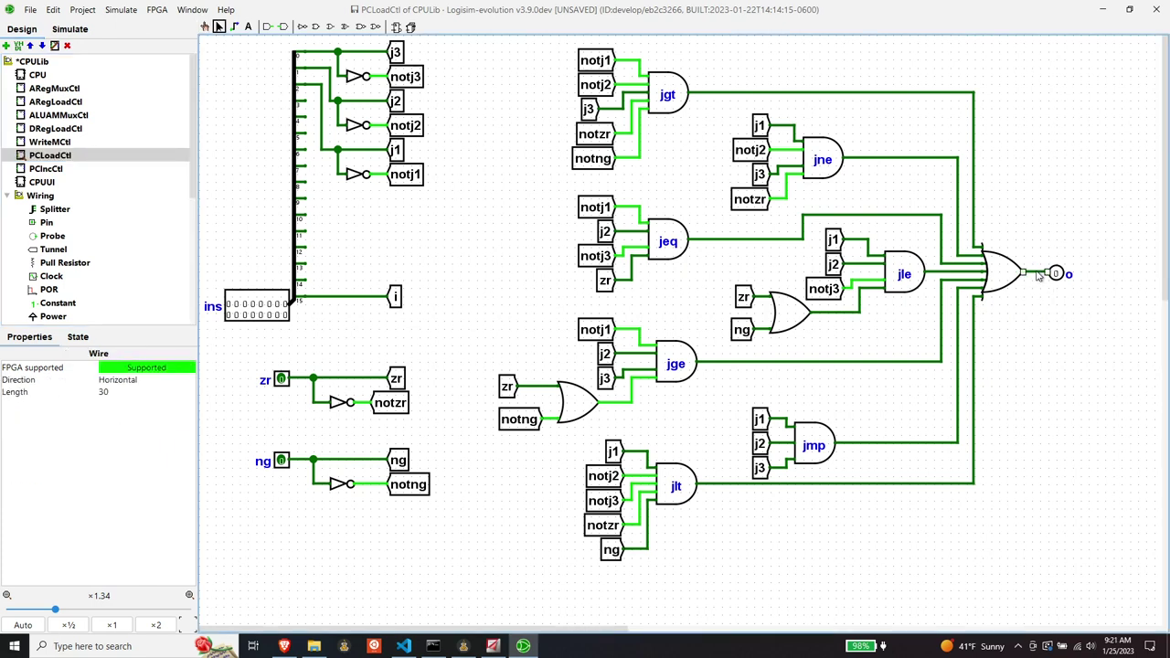
key("Delete")
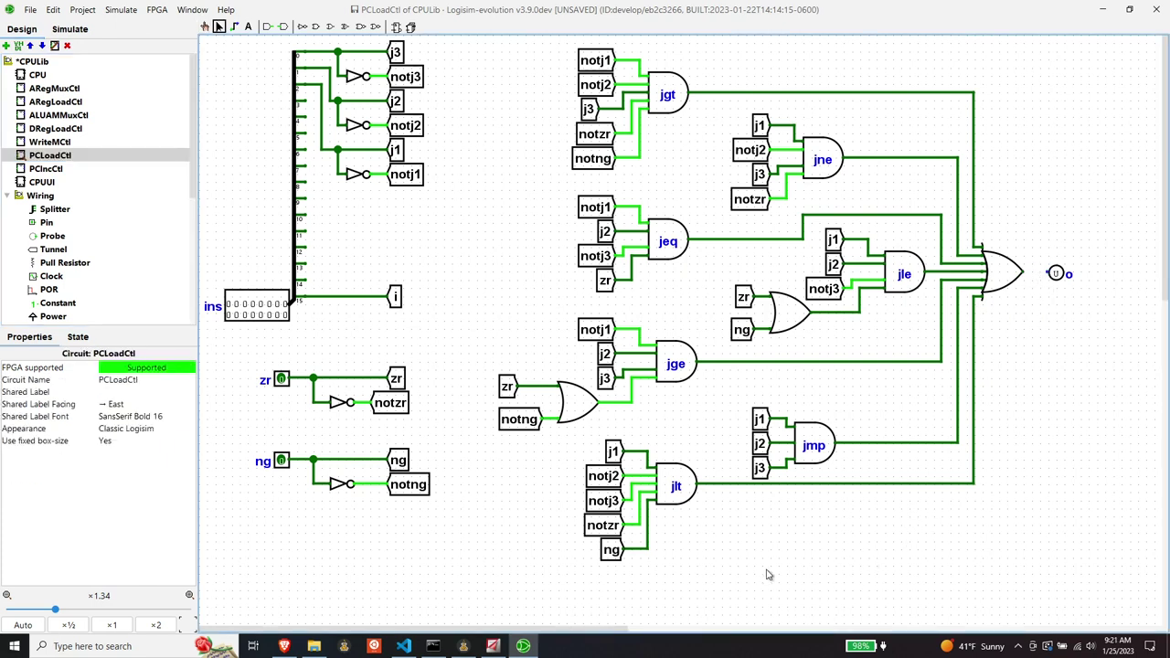
left_click_drag(455, 43, 1035, 570)
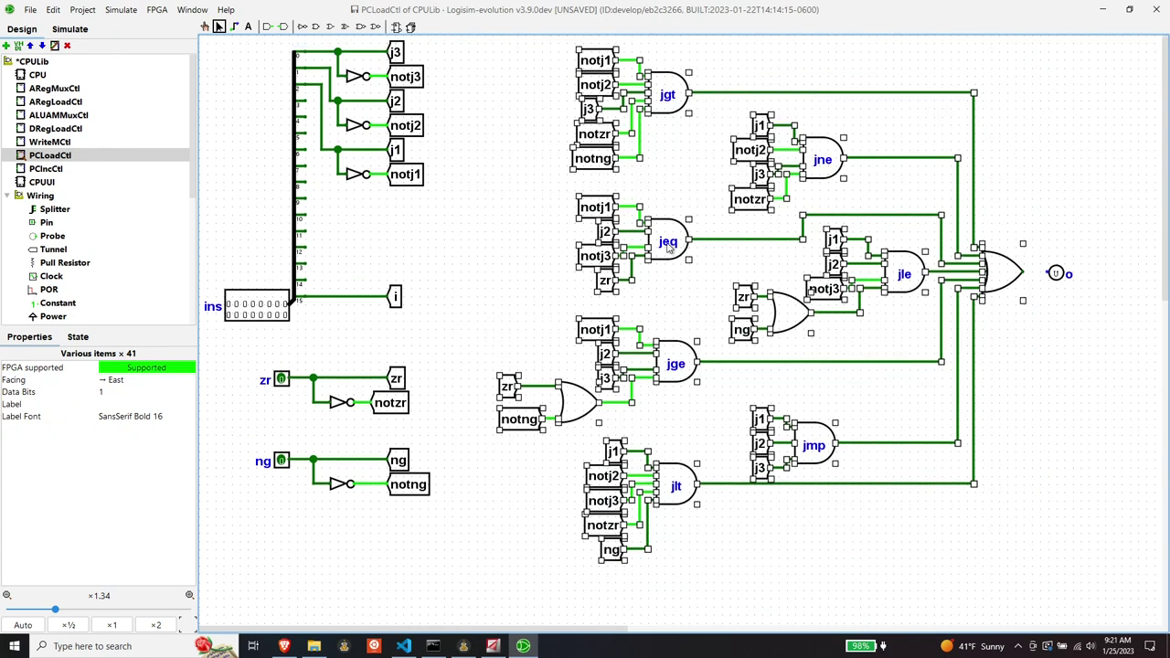
left_click_drag(669, 248, 611, 247)
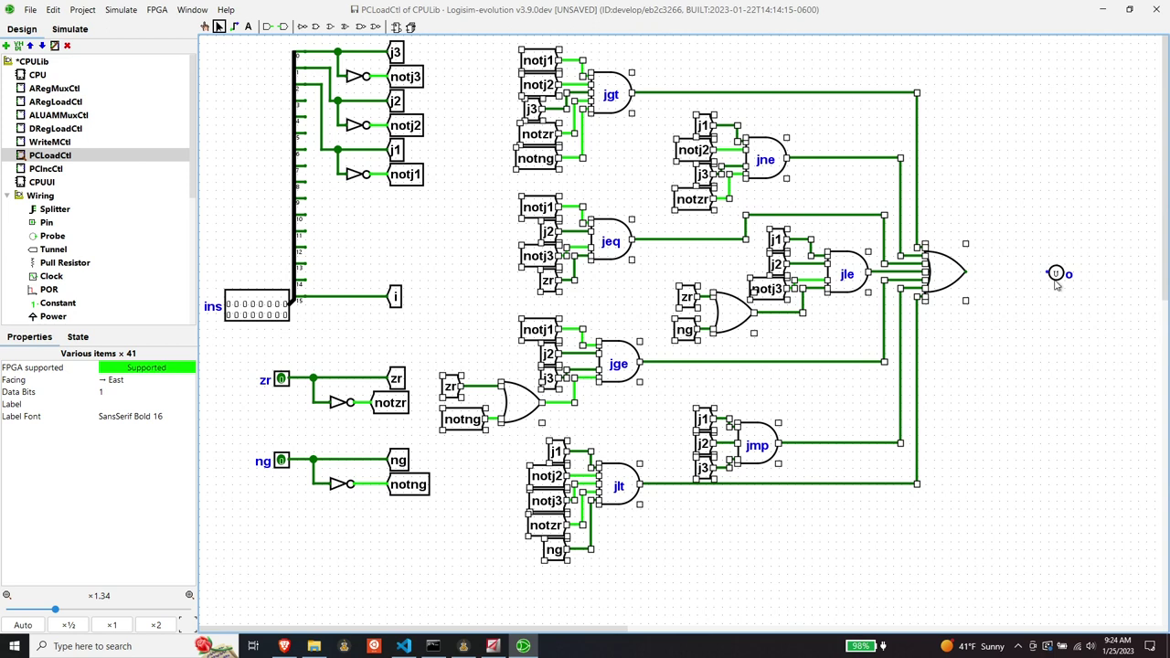
- Place an AND gate from the Gates library left of output o and realign o with it
left_click(978, 366)
scroll(77, 237, "down", 4)
scroll(77, 240, "down", 2)
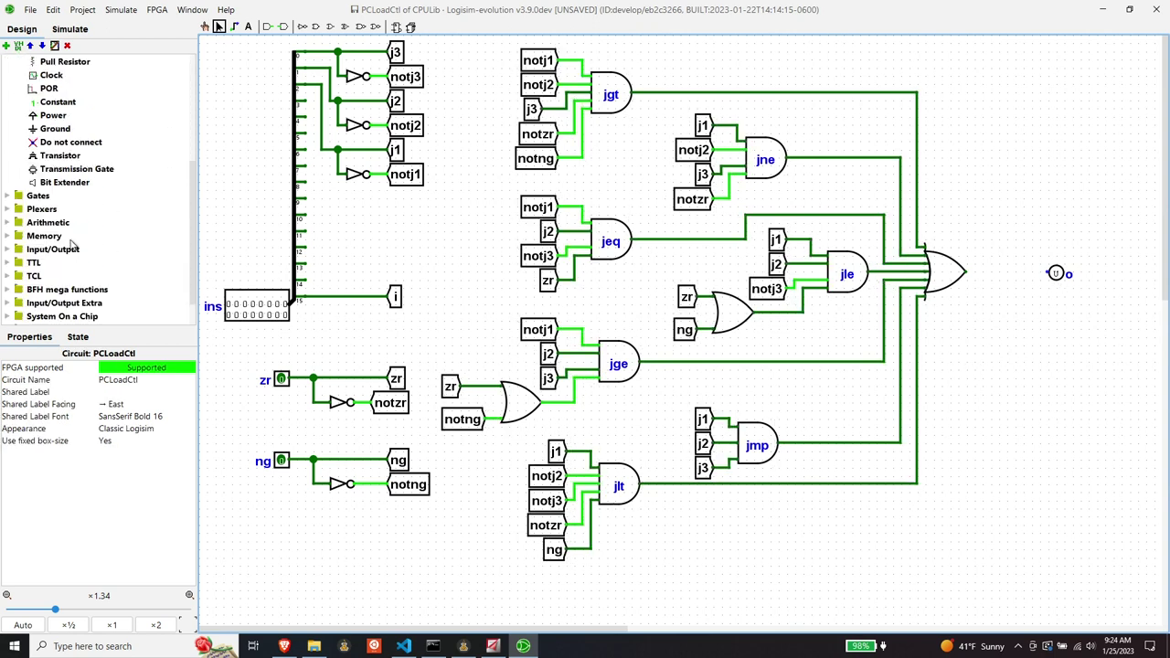
double_click(37, 197)
left_click(55, 183)
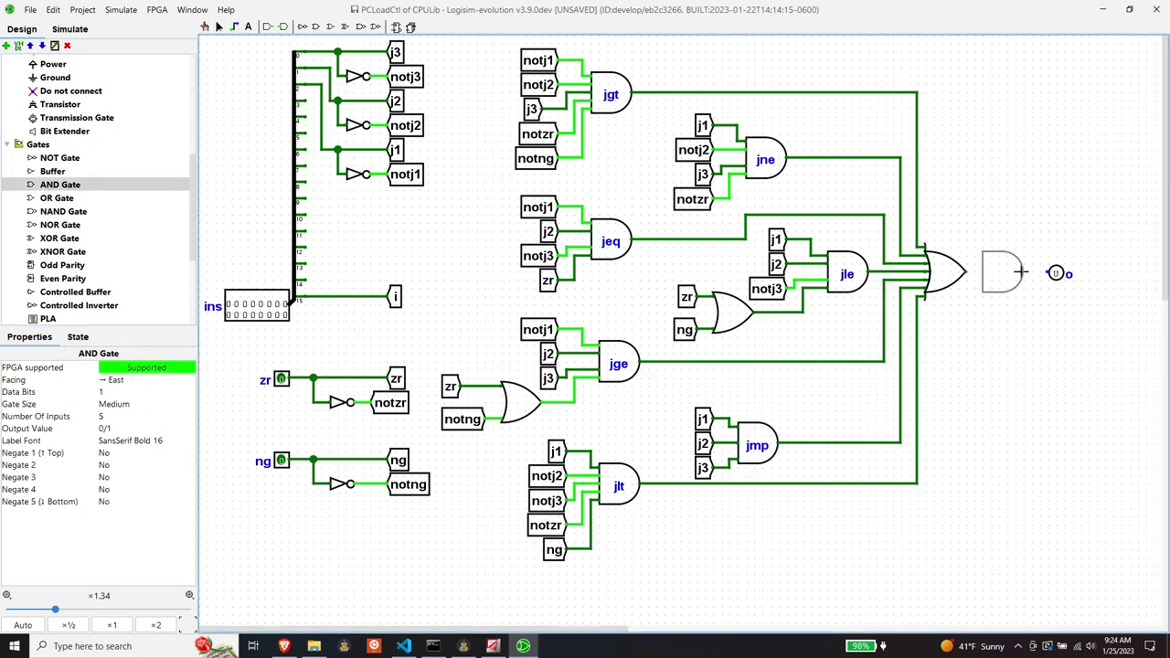
left_click(1021, 272)
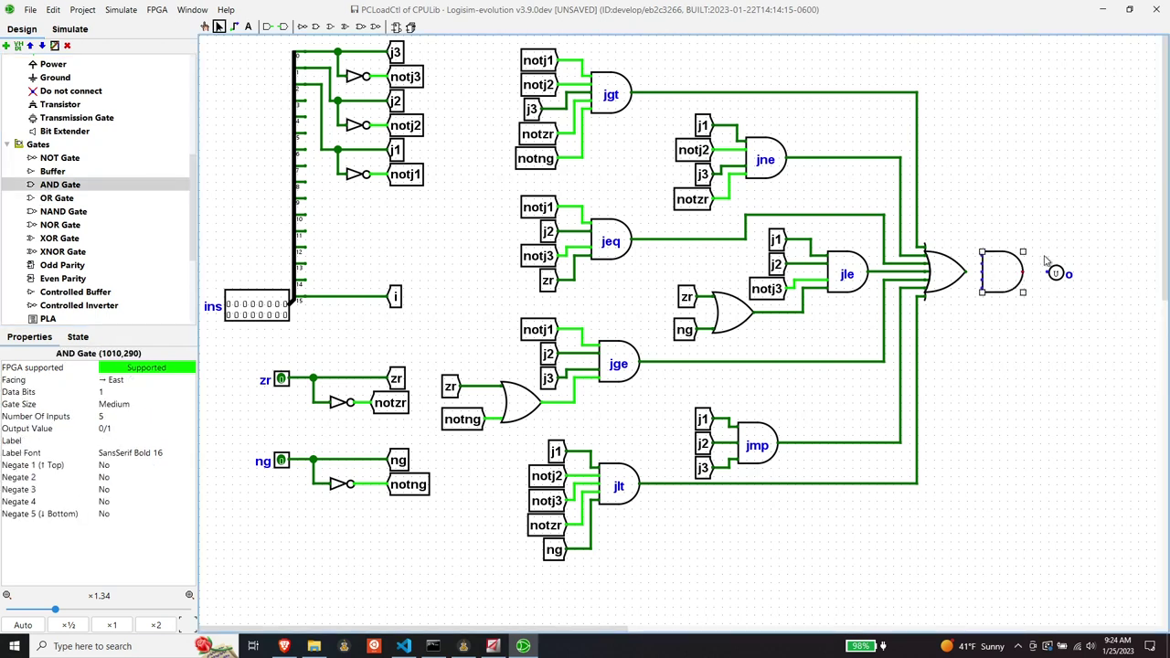
left_click_drag(1044, 253, 1088, 274)
- Move the AND gate up against output o and set its Number Of Inputs to 2
left_click(1004, 282)
left_click_drag(1003, 281, 1036, 281)
left_click(983, 315)
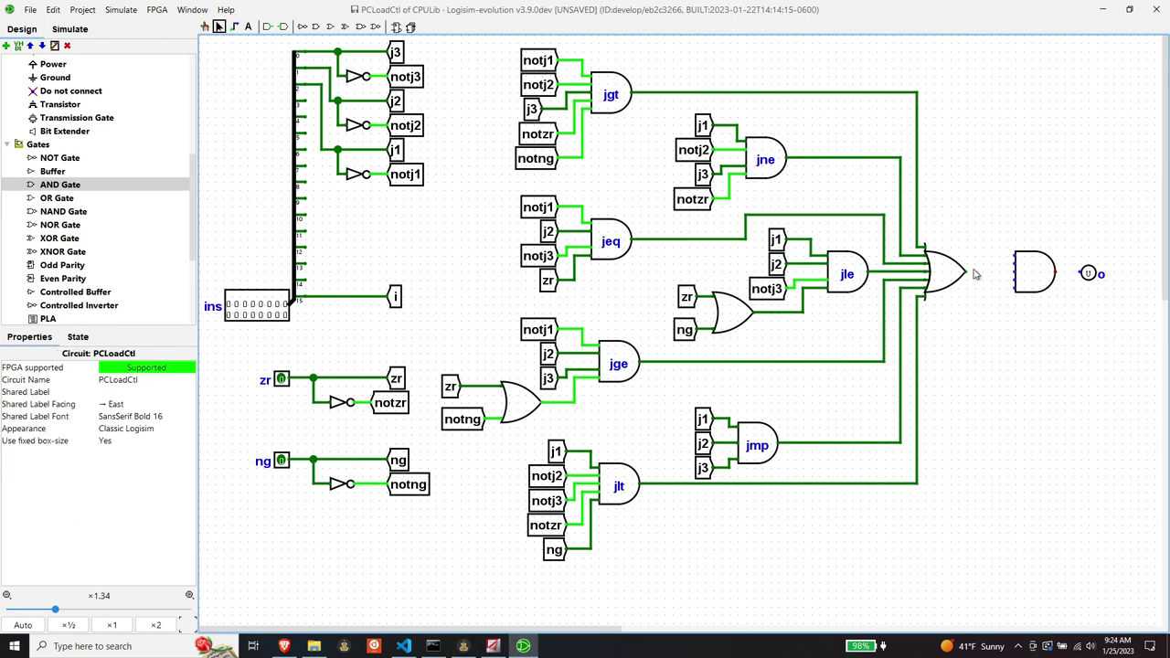
left_click(1024, 271)
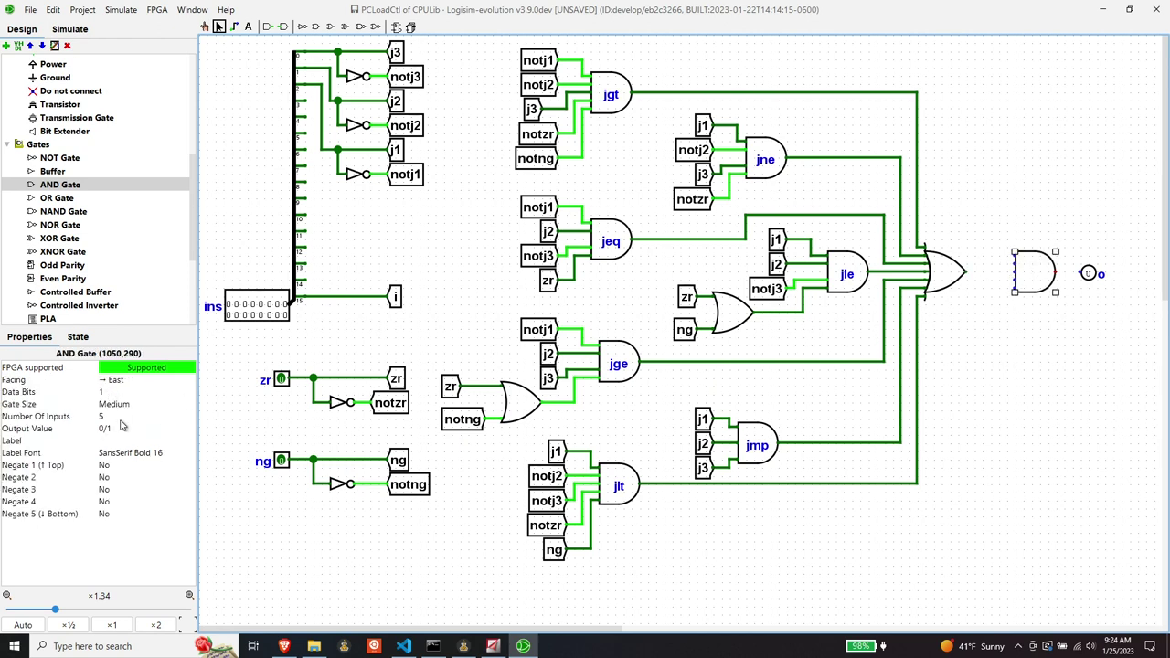
left_click(116, 416)
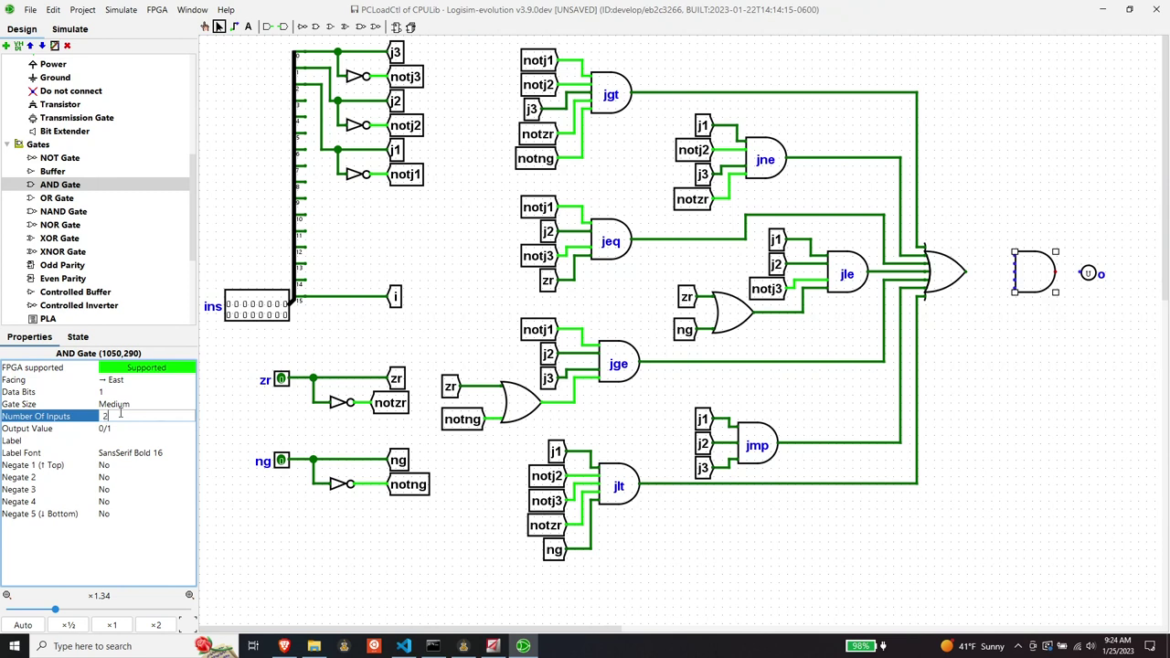
key("Return")
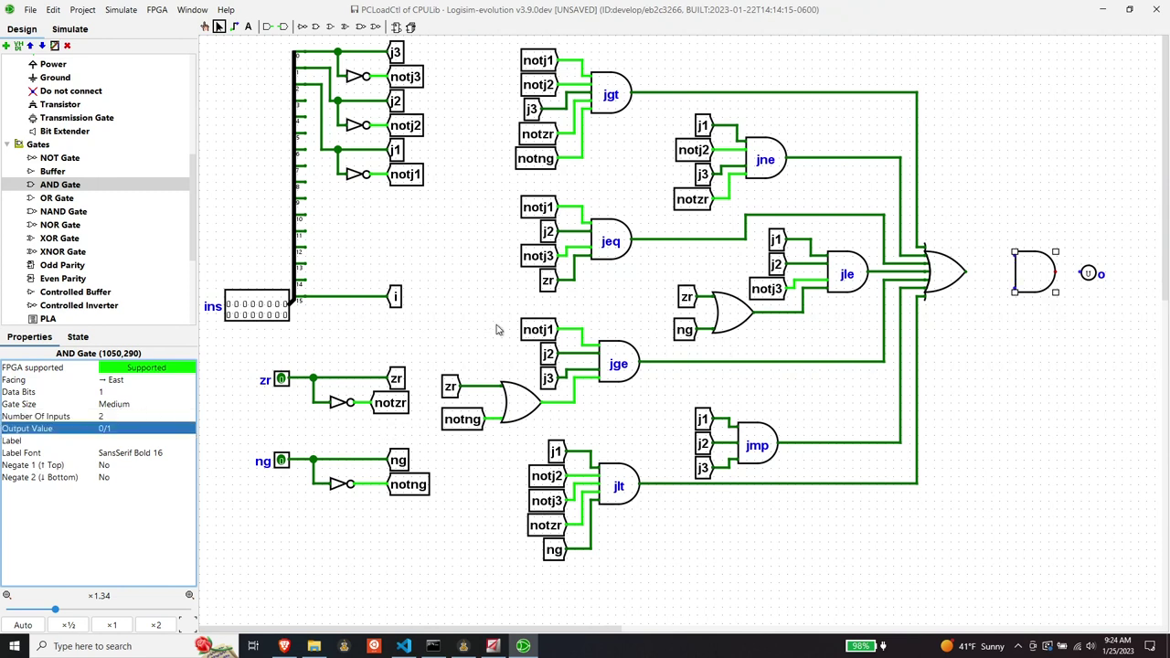
scroll(54, 166, "up", 1)
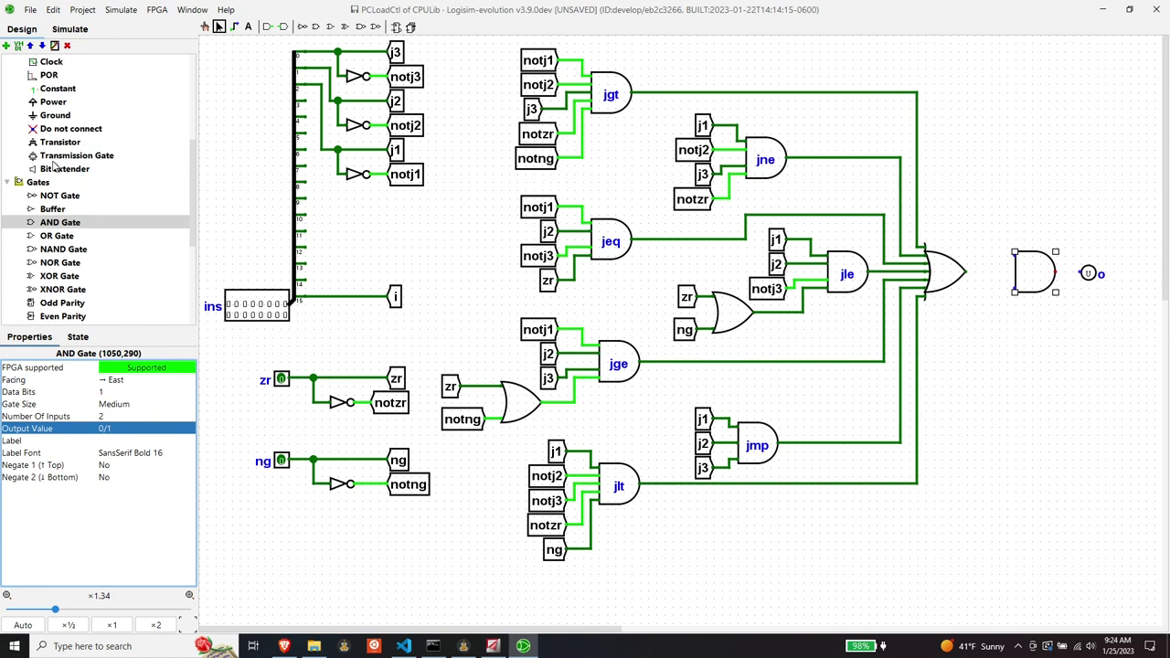
scroll(55, 166, "up", 1)
scroll(65, 157, "up", 1)
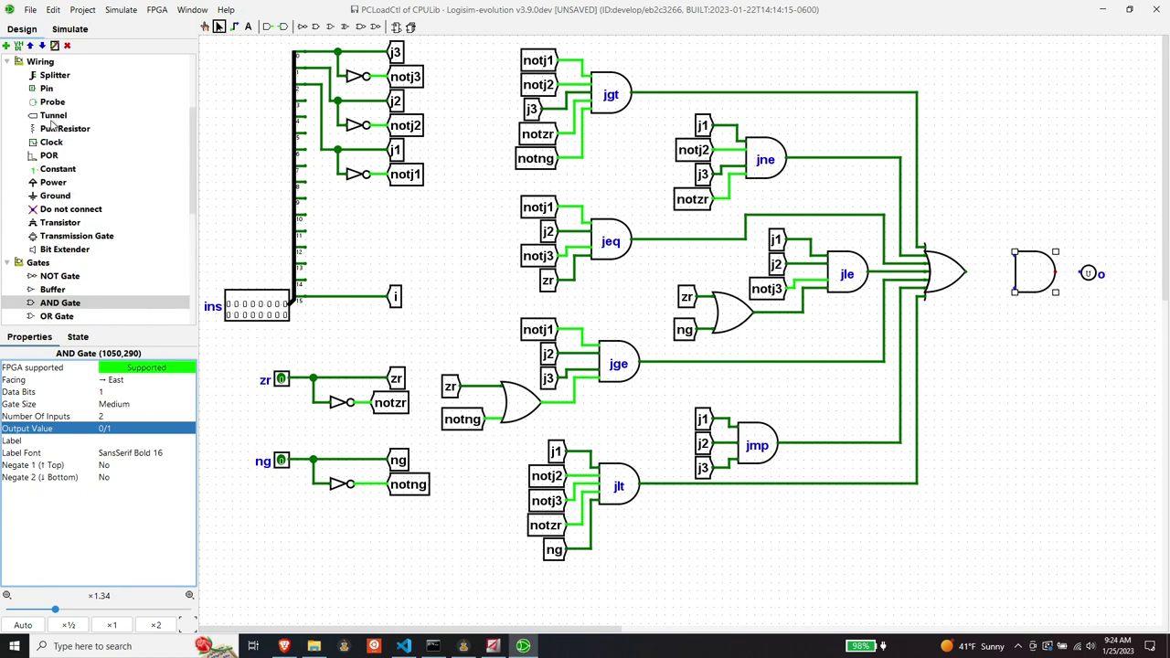
- Place an east-facing tunnel labelled 'i' beside the OR gate's output
left_click(52, 117)
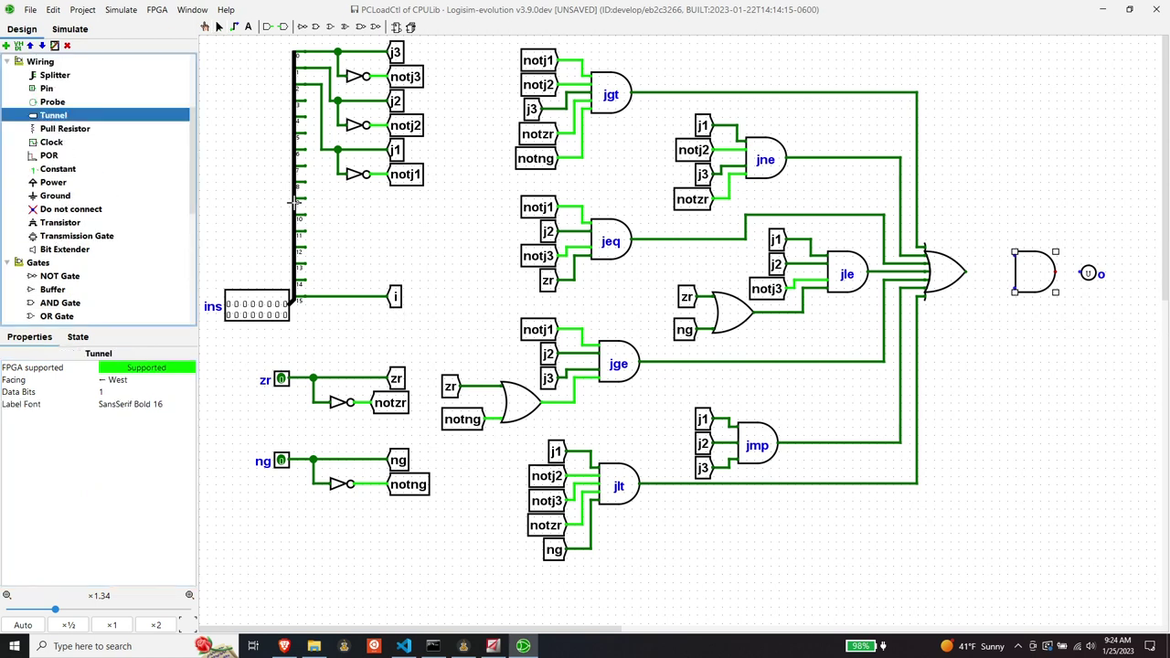
left_click(980, 253)
left_click(139, 380)
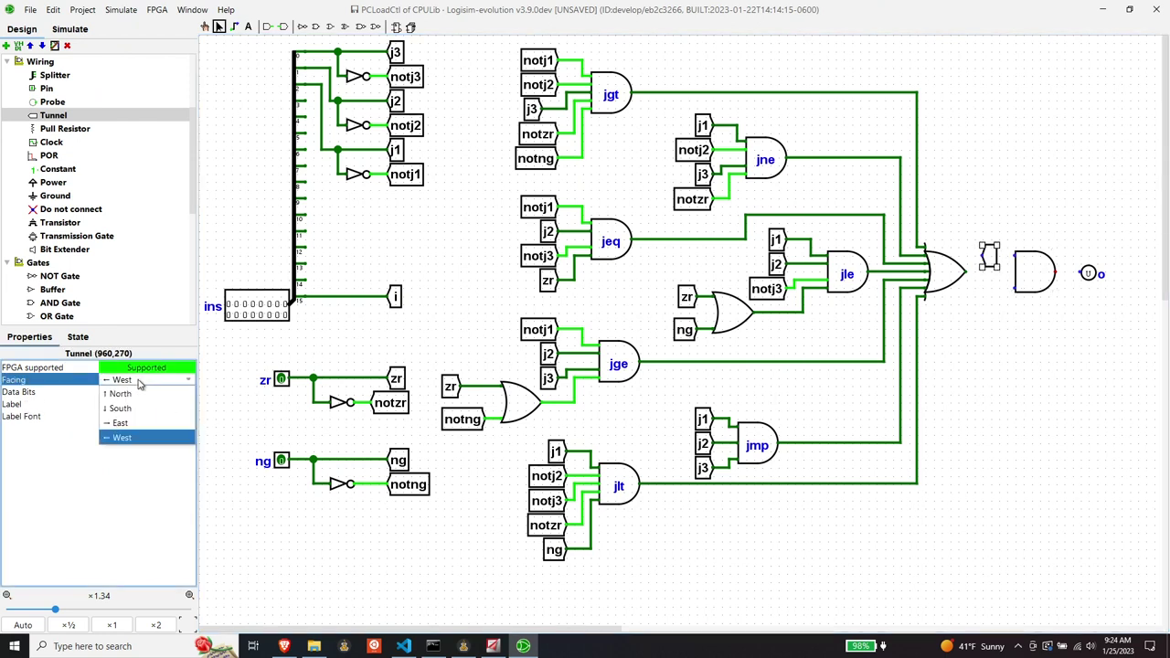
left_click(122, 424)
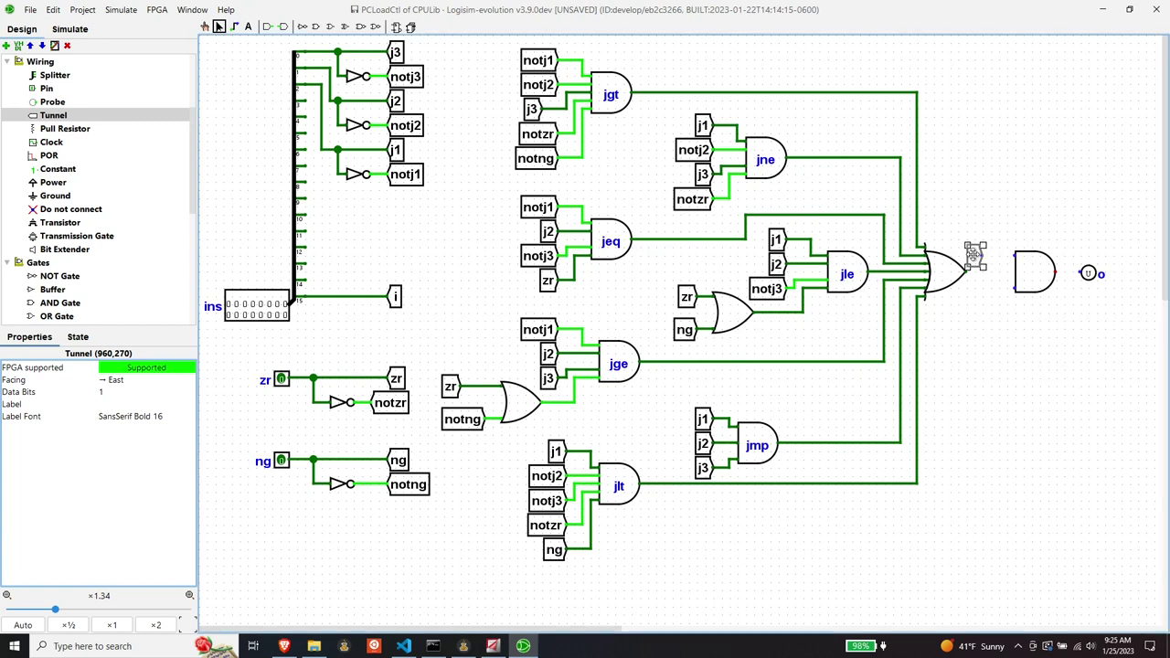
left_click_drag(974, 254, 985, 254)
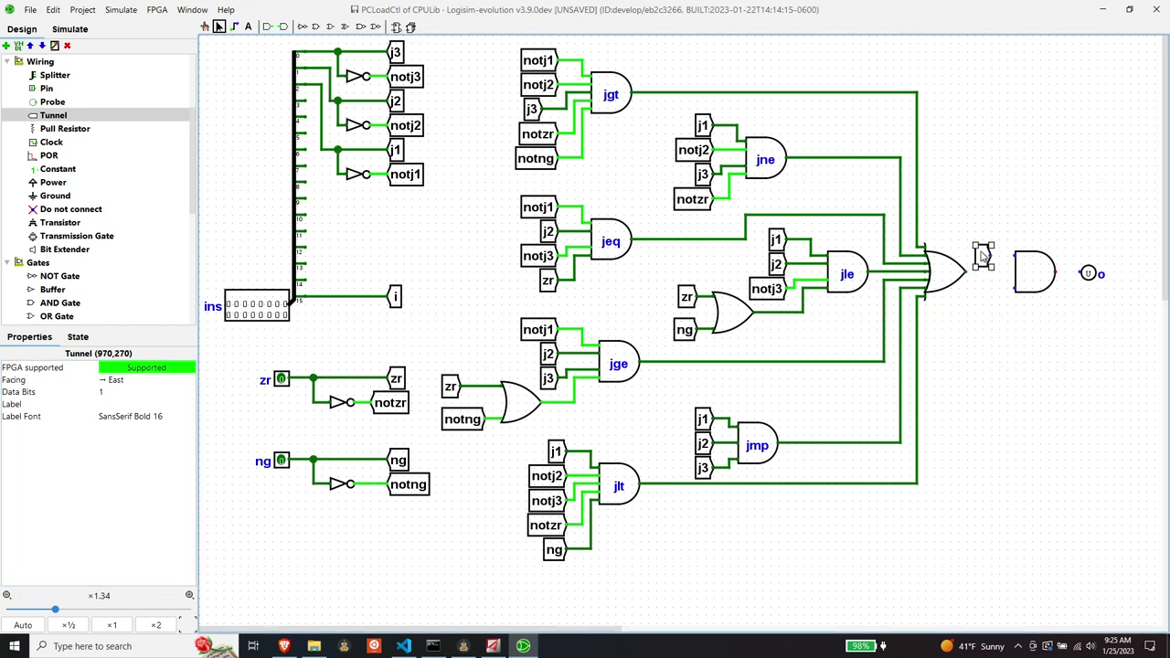
left_click(133, 402)
type("i")
key("Return")
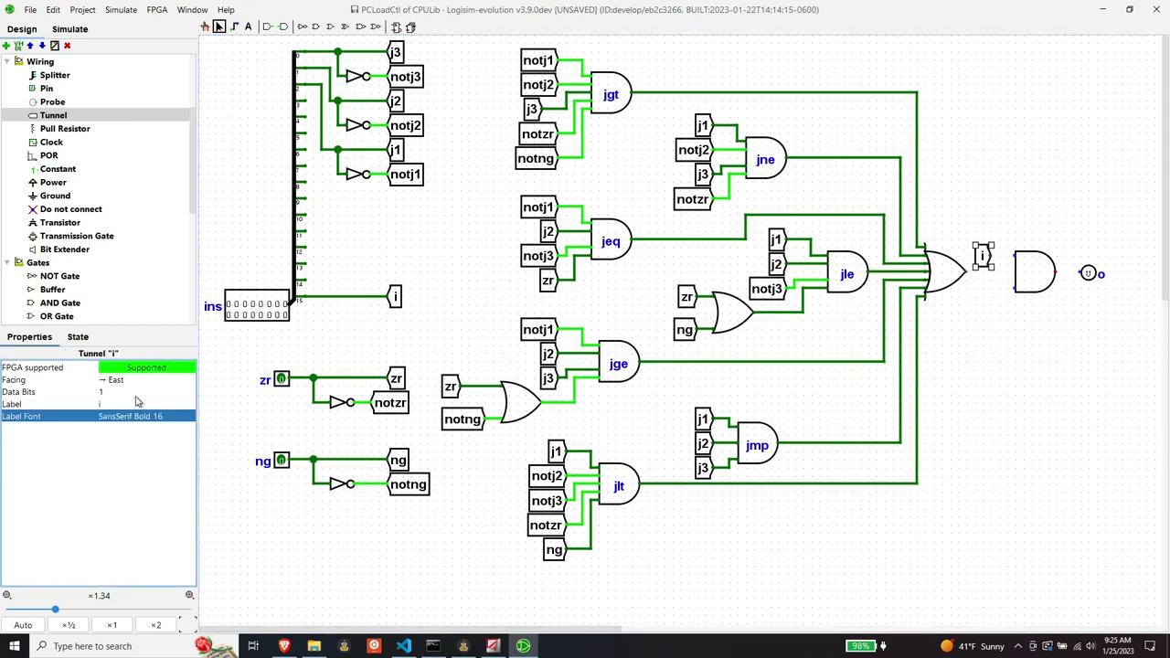
- Set the AND gate's Negate 1 (Top) to Yes, then wire tunnel i and the OR output into it
left_click(1033, 268)
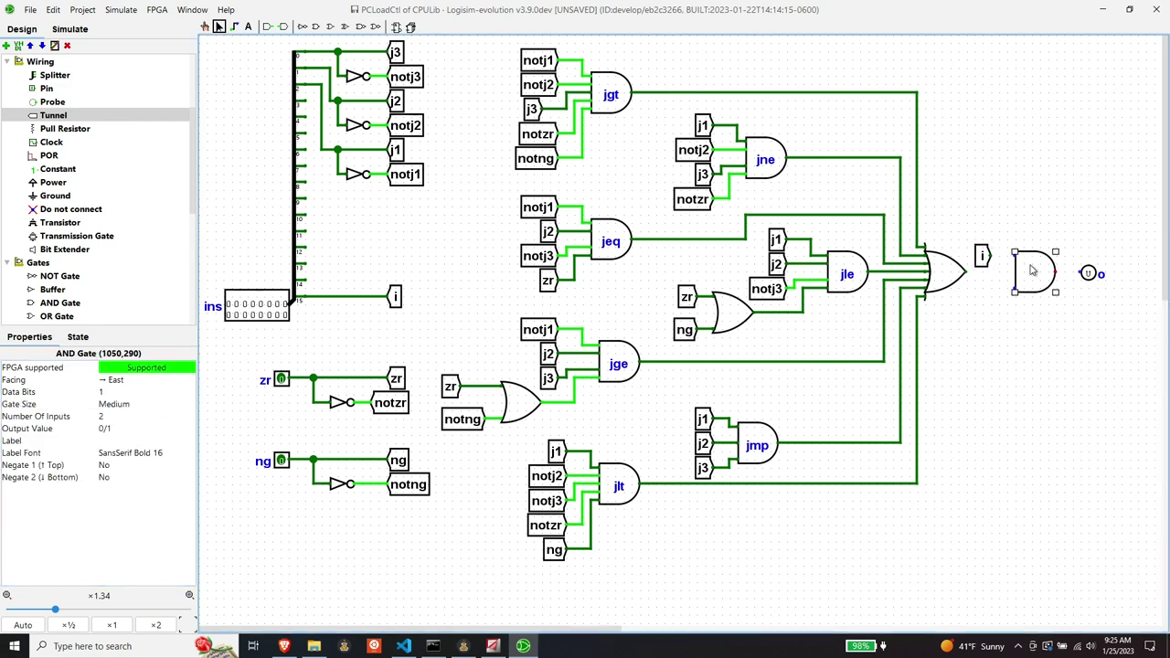
left_click(108, 466)
left_click(110, 480)
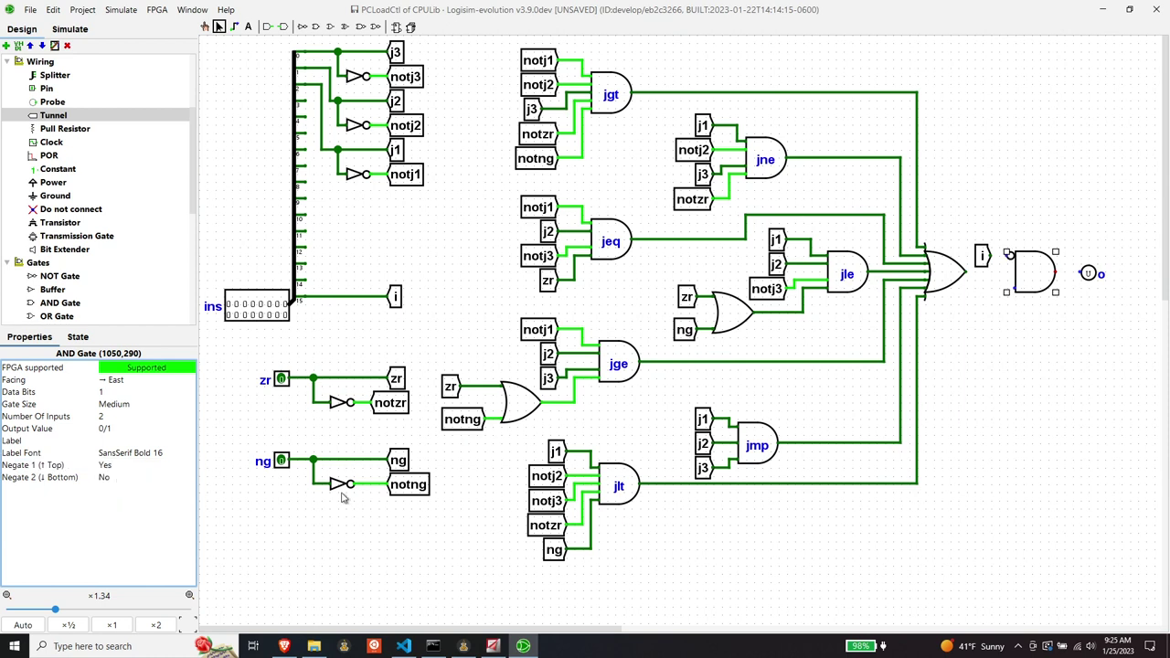
left_click(988, 334)
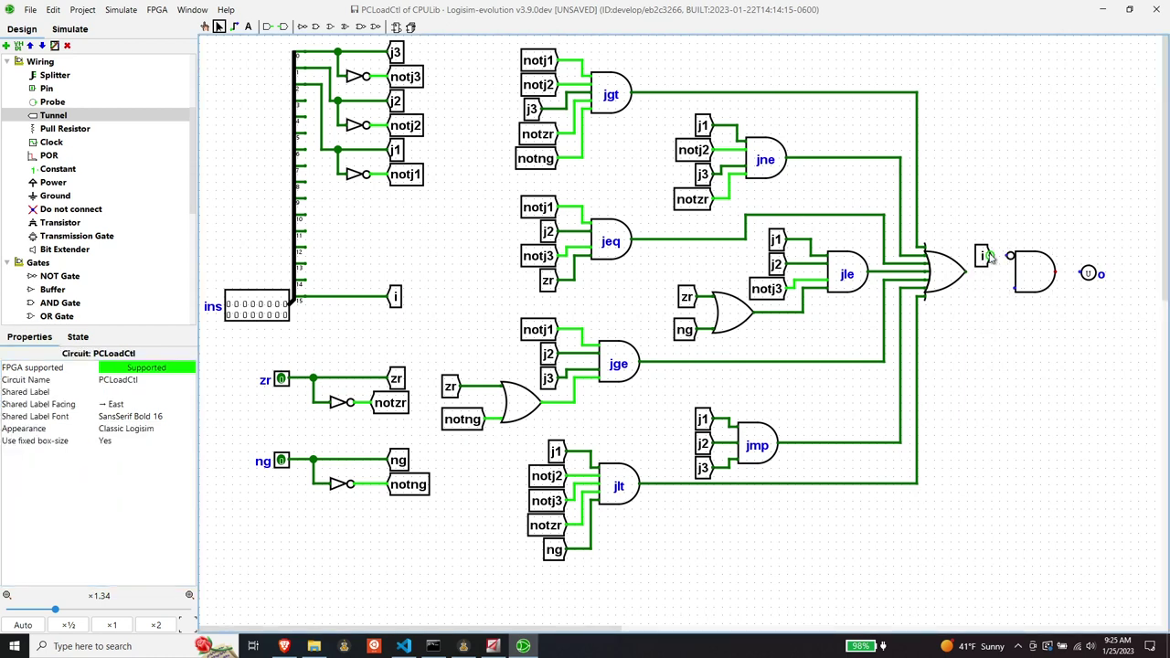
left_click_drag(988, 256, 1006, 257)
left_click_drag(969, 274, 1081, 279)
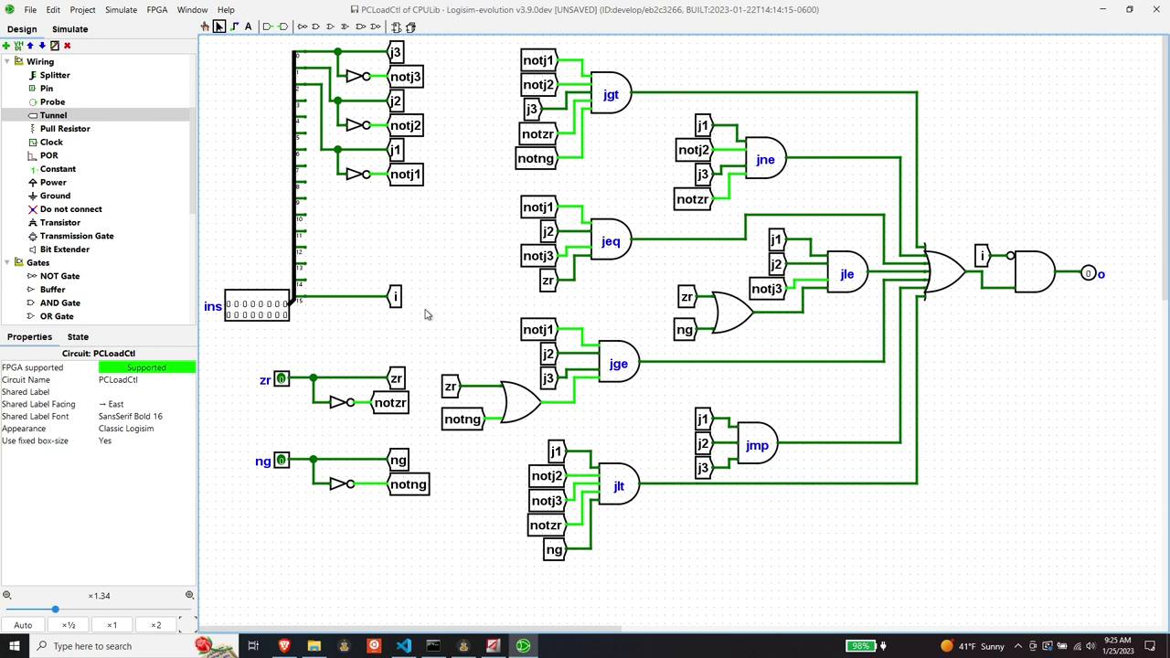
- Save the CPULib library and open the CPUUI circuit
left_click(30, 9)
left_click(56, 114)
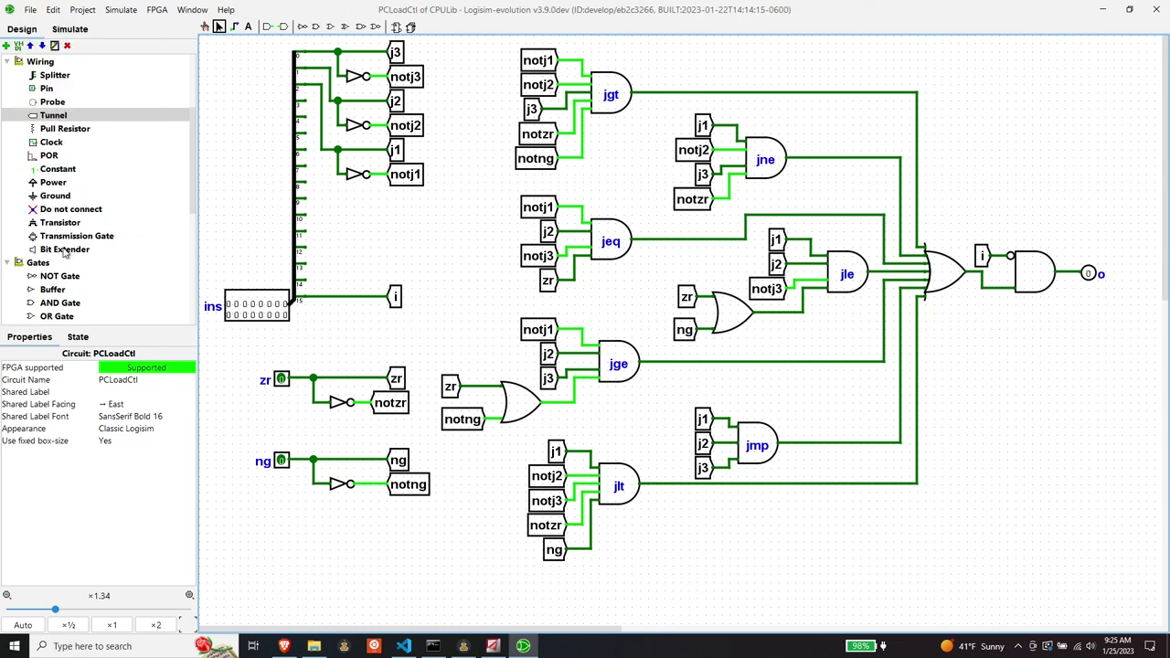
scroll(64, 182, "up", 3)
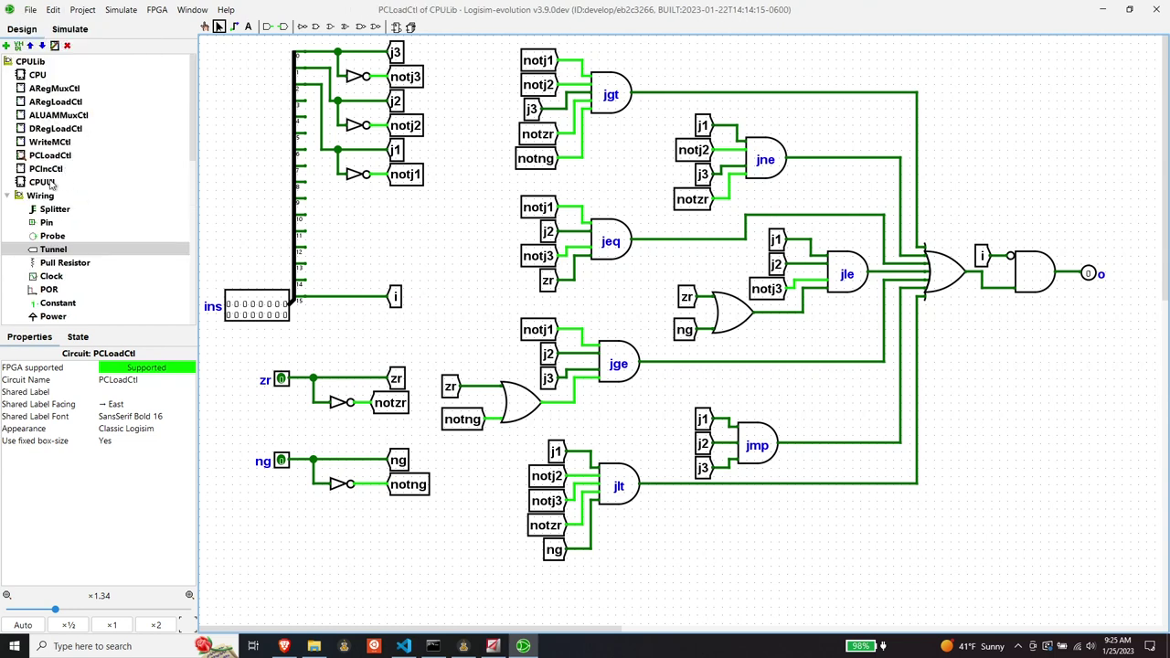
double_click(42, 182)
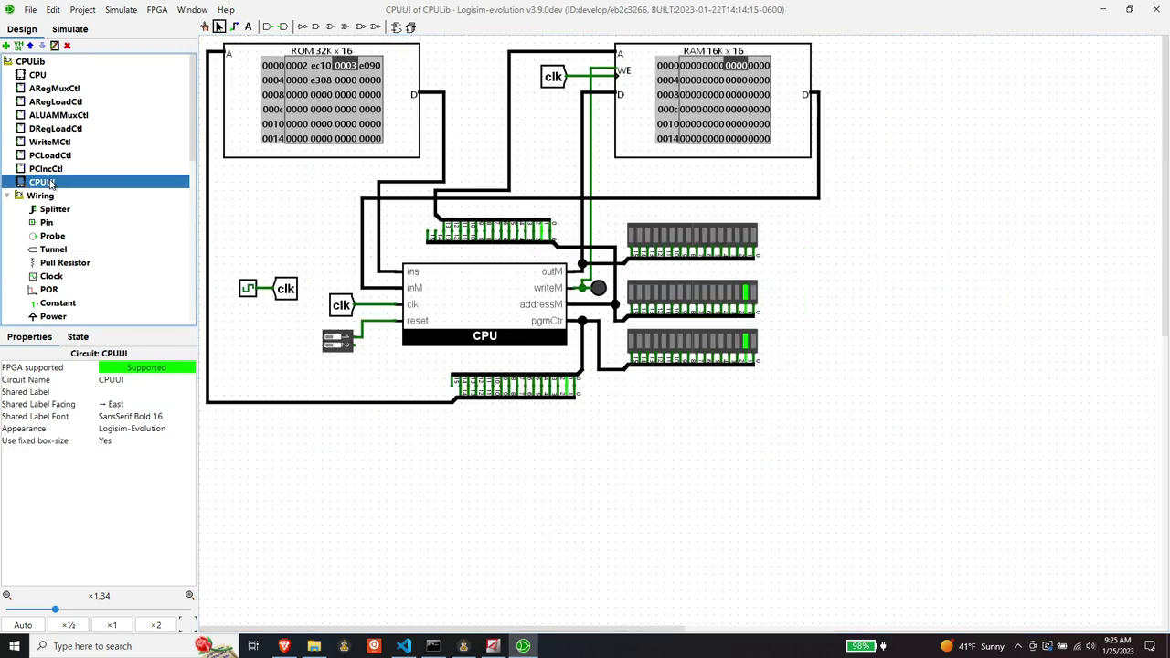
- Reset the simulation, advance two clock ticks with Ctrl+T, then reopen PCLoadCtl
left_click(121, 9)
left_click(142, 60)
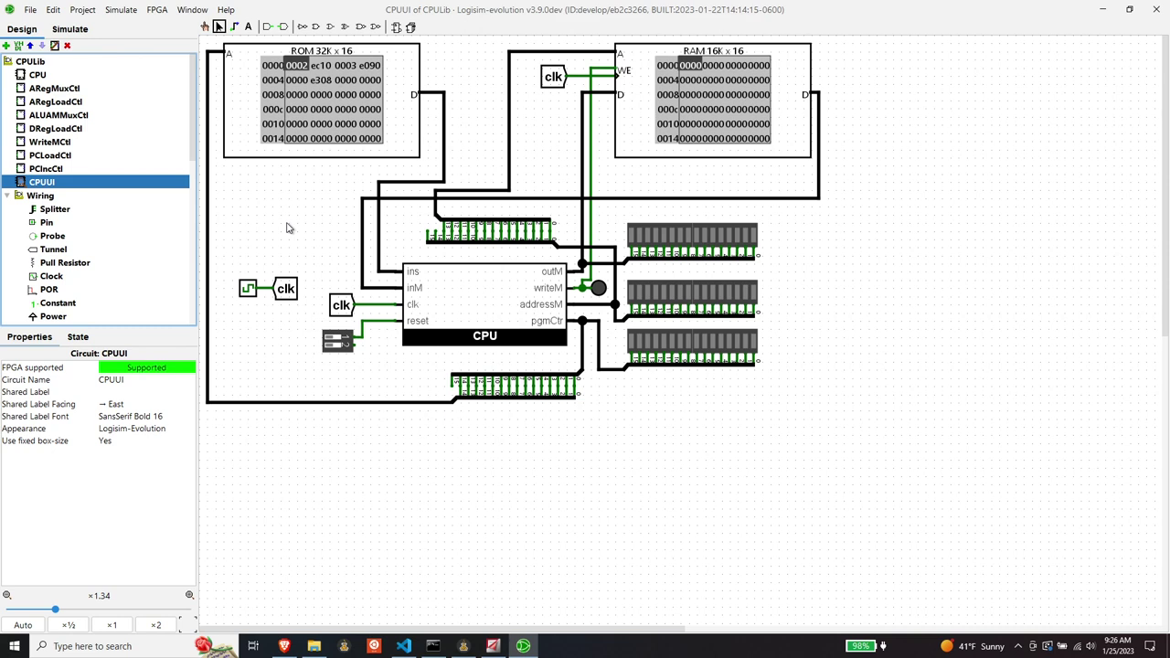
key("ctrl+t")
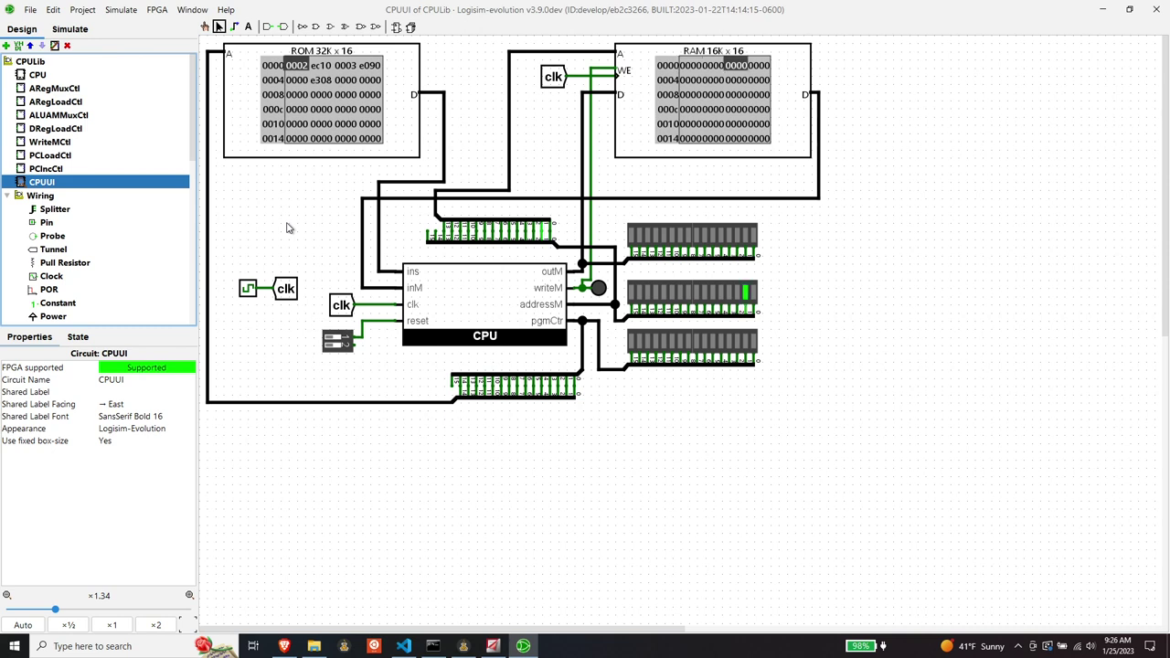
key("ctrl+t")
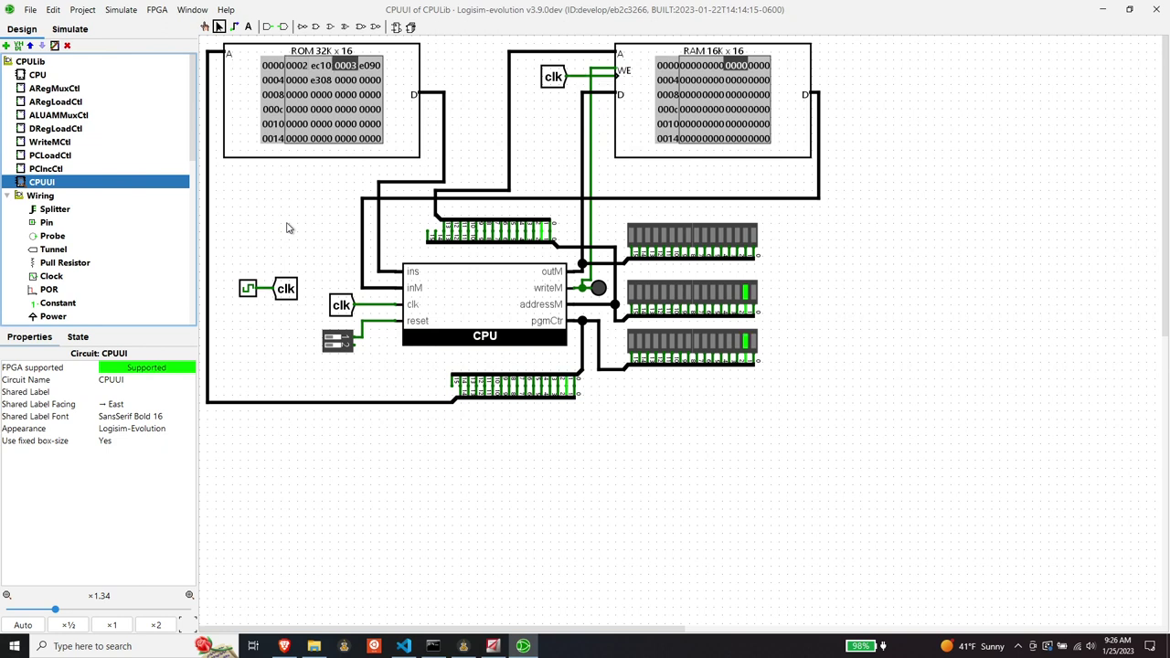
double_click(47, 157)
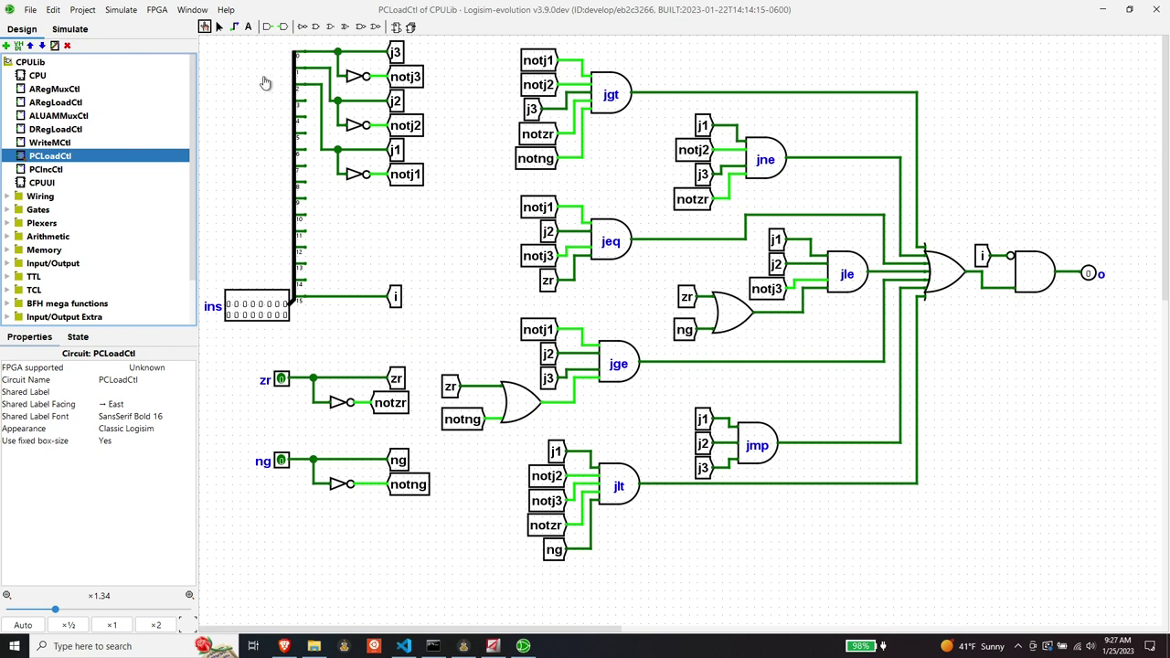
- Set the AND gate's Negate 1 (Top) back to No so tunnel i enters uninverted
left_click(217, 27)
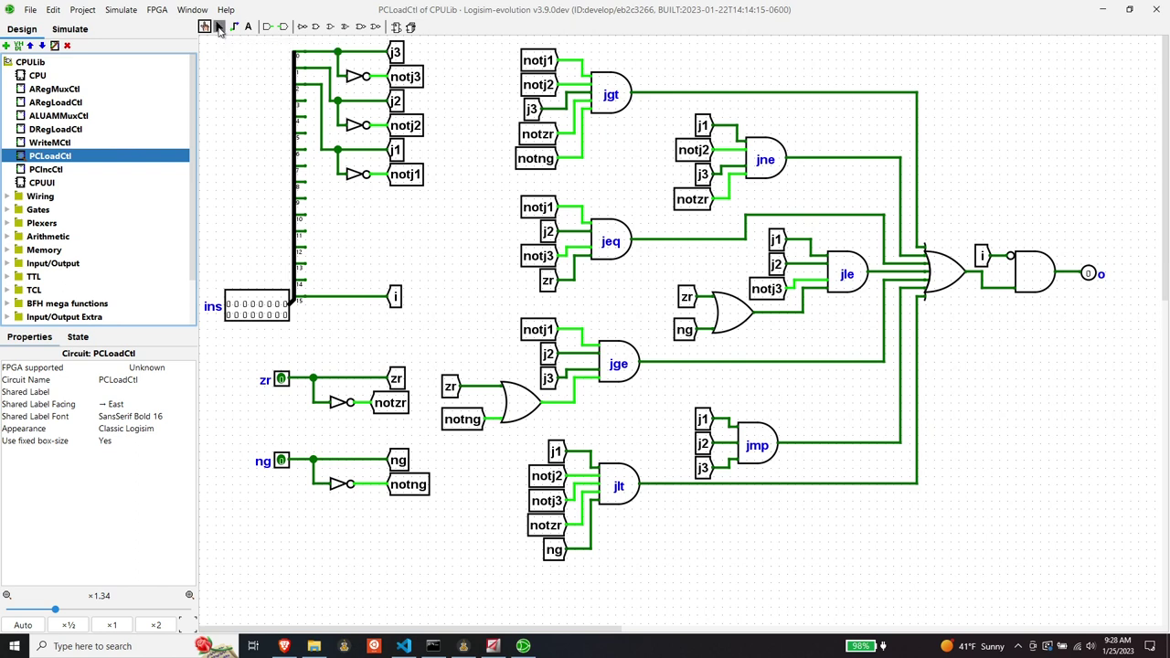
left_click(1033, 279)
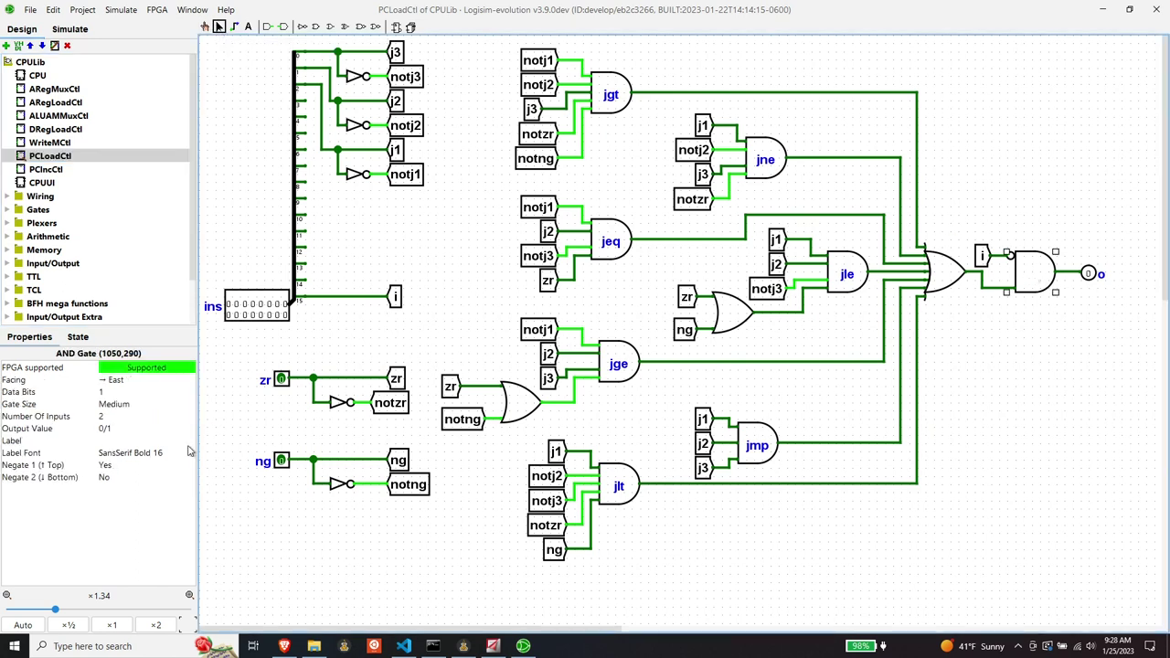
left_click(119, 469)
left_click(121, 498)
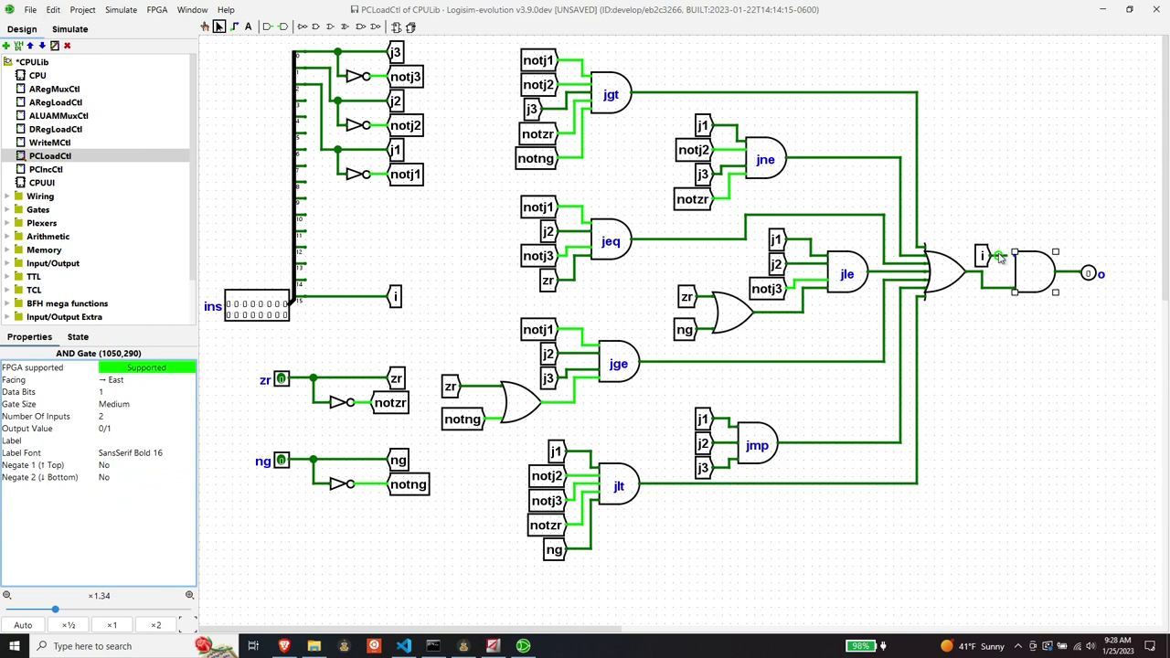
left_click(1006, 257)
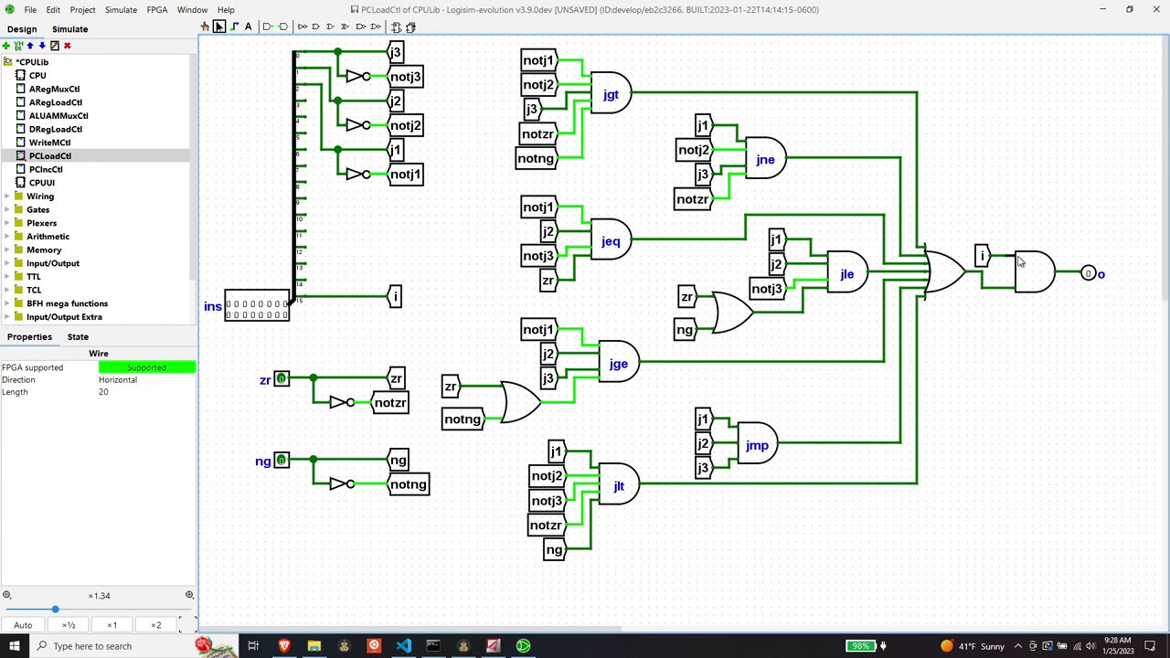
left_click(983, 346)
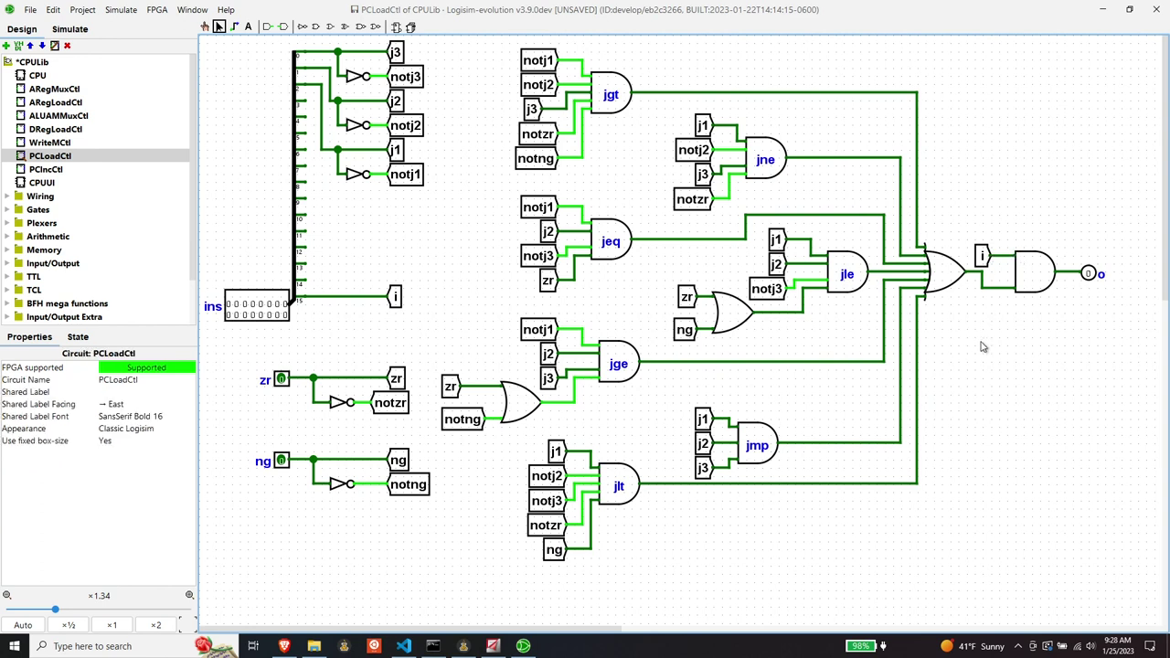
- Save the CPULib library and reopen the CPUUI circuit
left_click(30, 9)
mouse_move(53, 9)
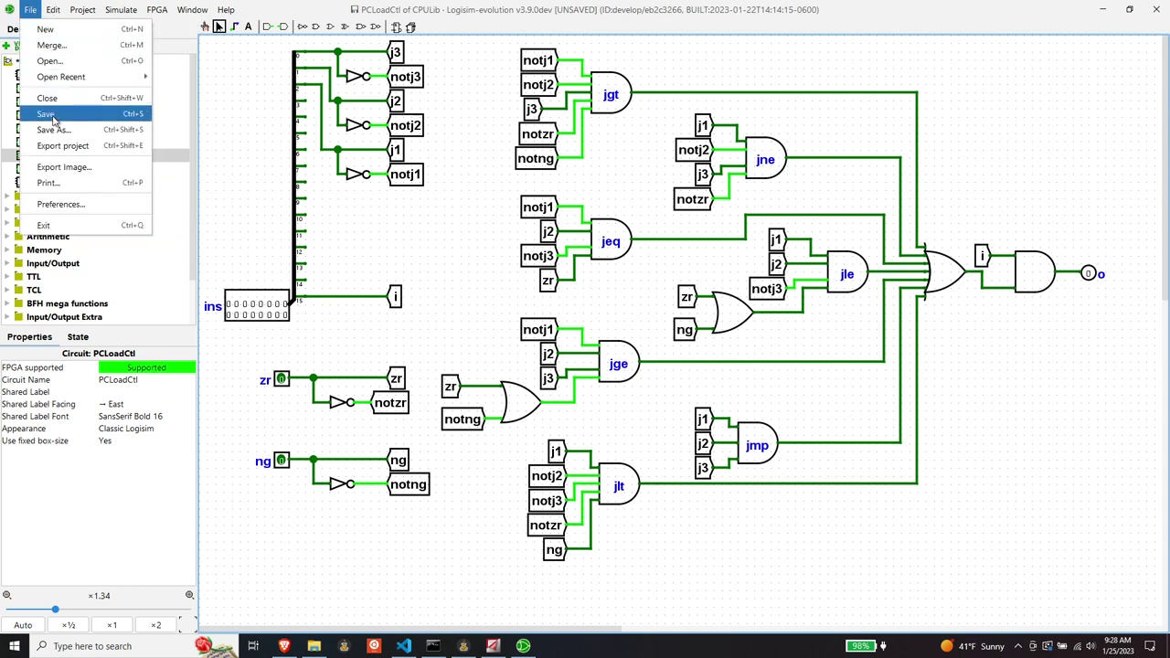
left_click(52, 115)
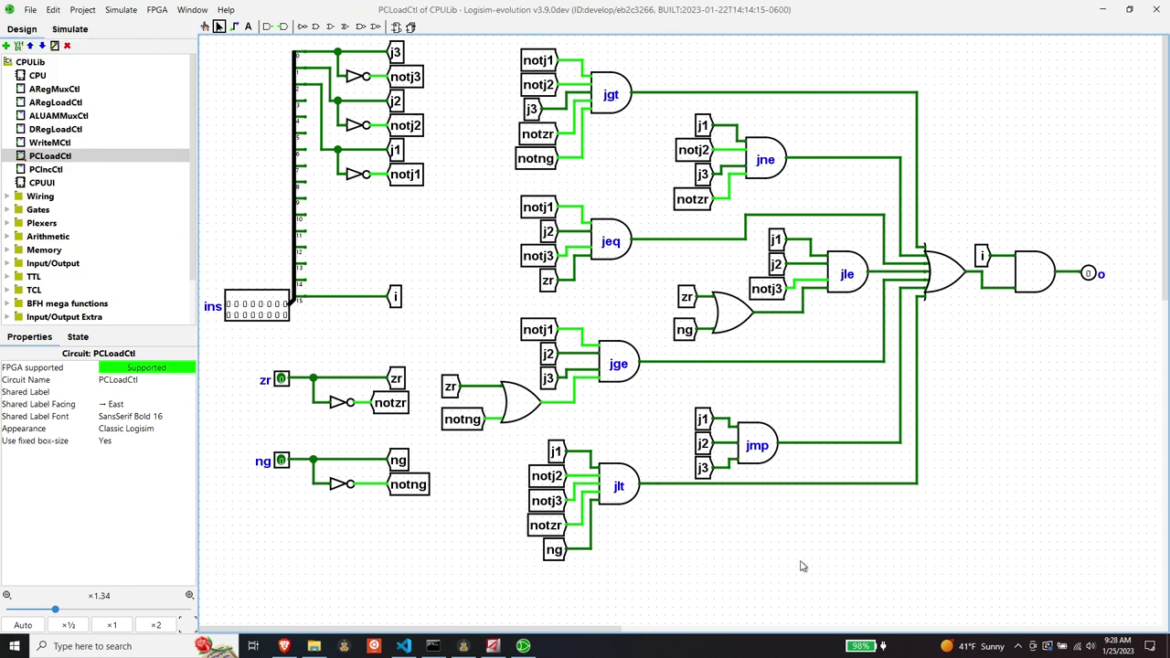
left_click(48, 184)
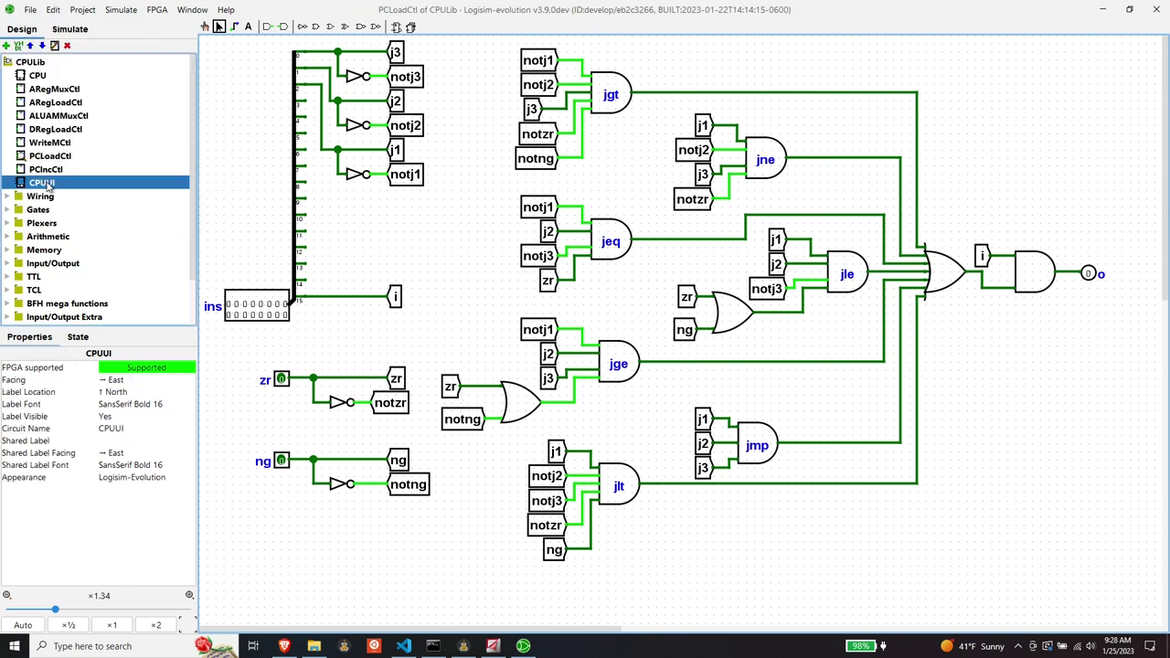
double_click(48, 183)
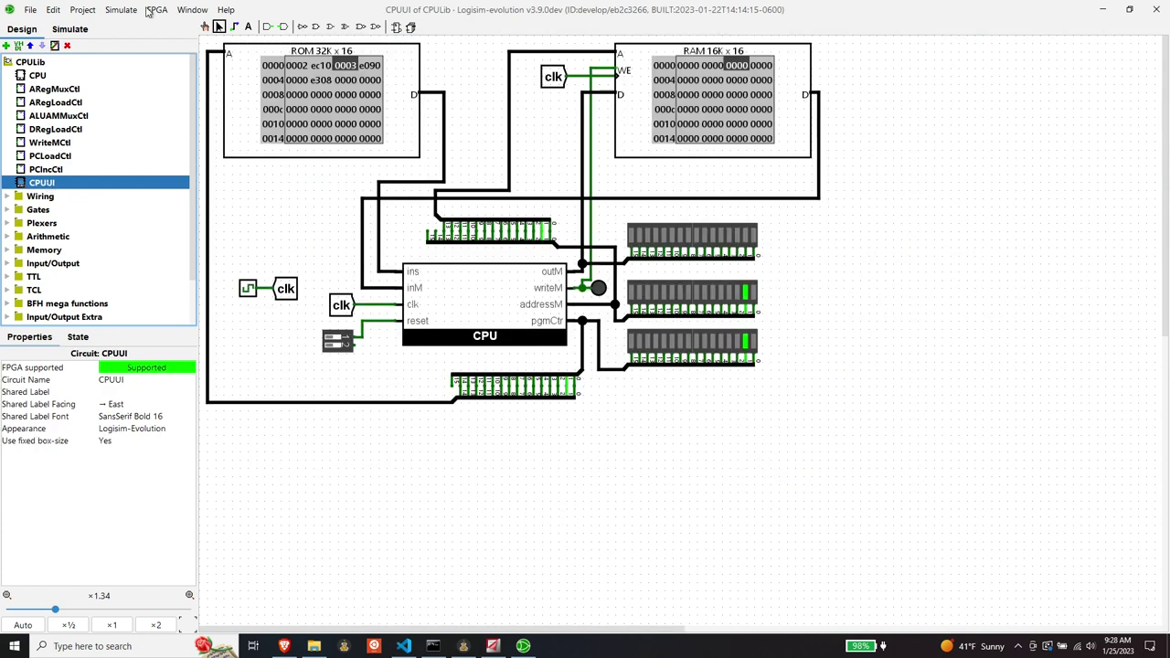
- Choose Simulate > Reset Simulation so the Add program restarts from ROM address 0
left_click(121, 9)
left_click(140, 57)
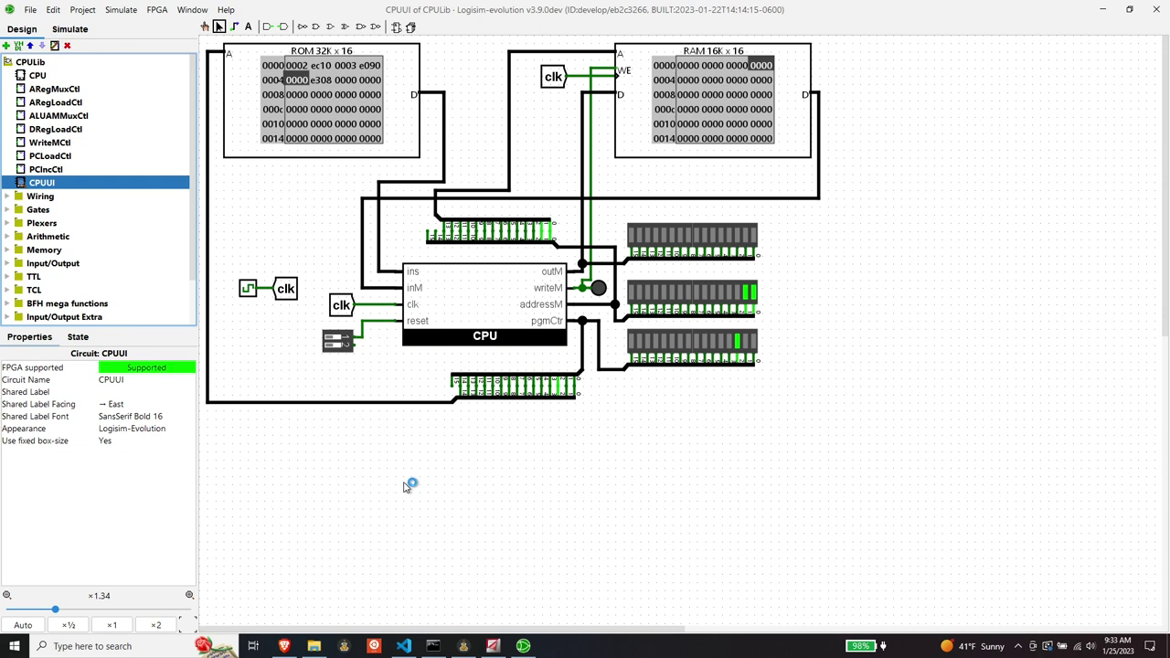
- Open the CPU subcircuit and select its outM output pin
left_click(36, 75)
double_click(40, 78)
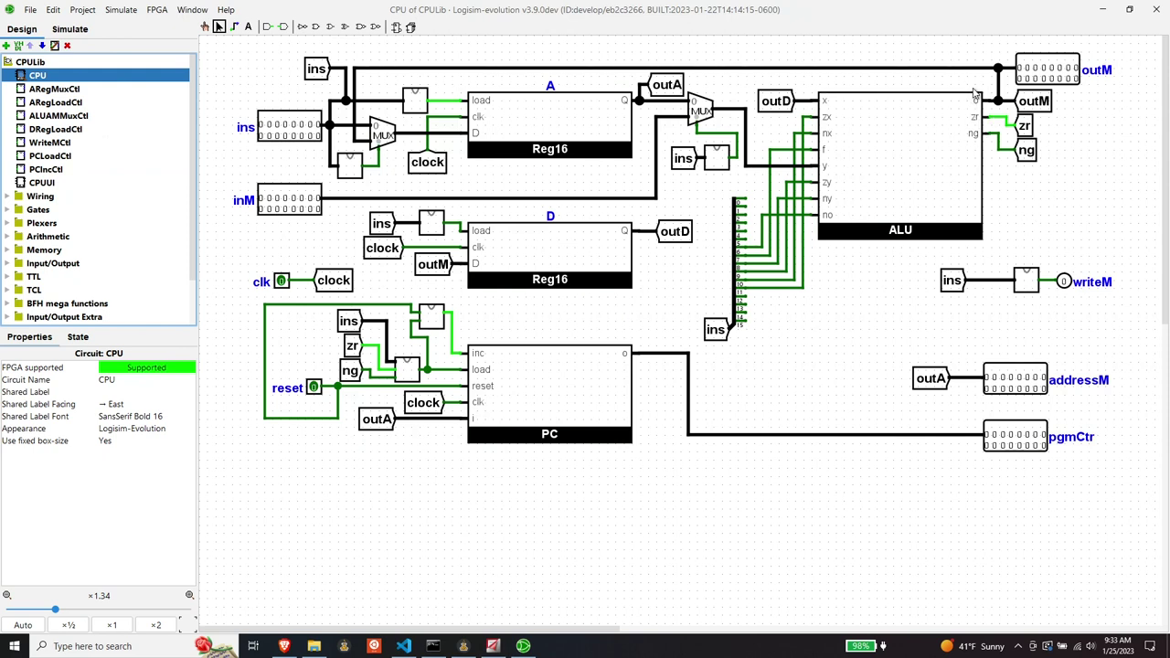
left_click(1036, 69)
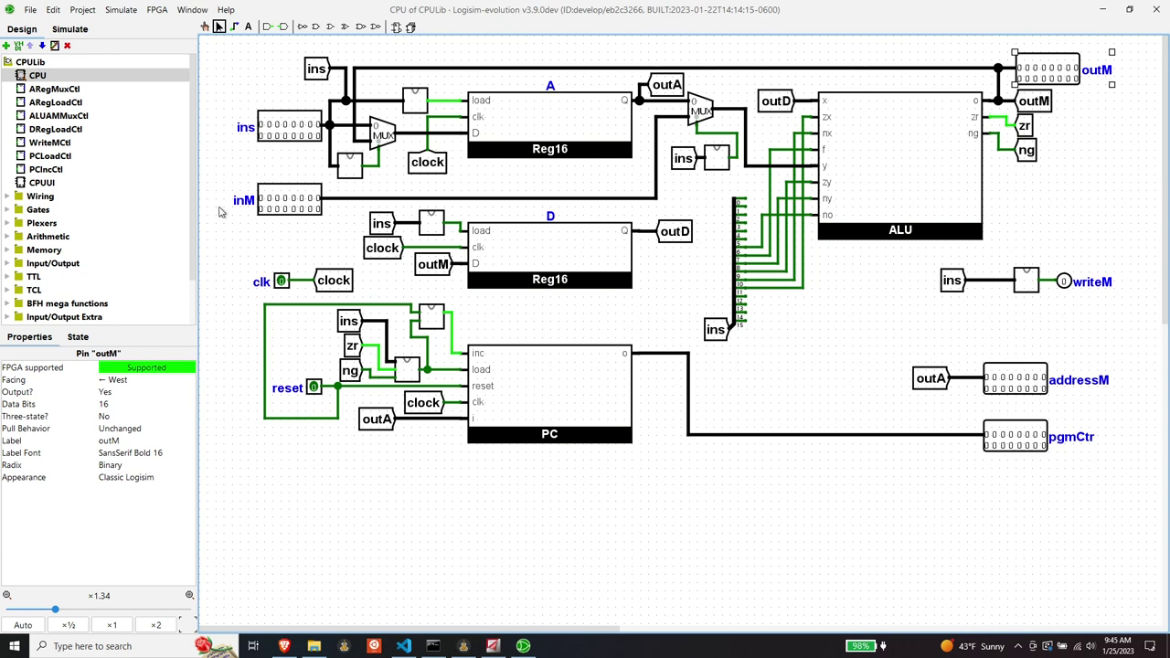
- Place a new pin below writeM and label it f
left_click(7, 196)
left_click(46, 170)
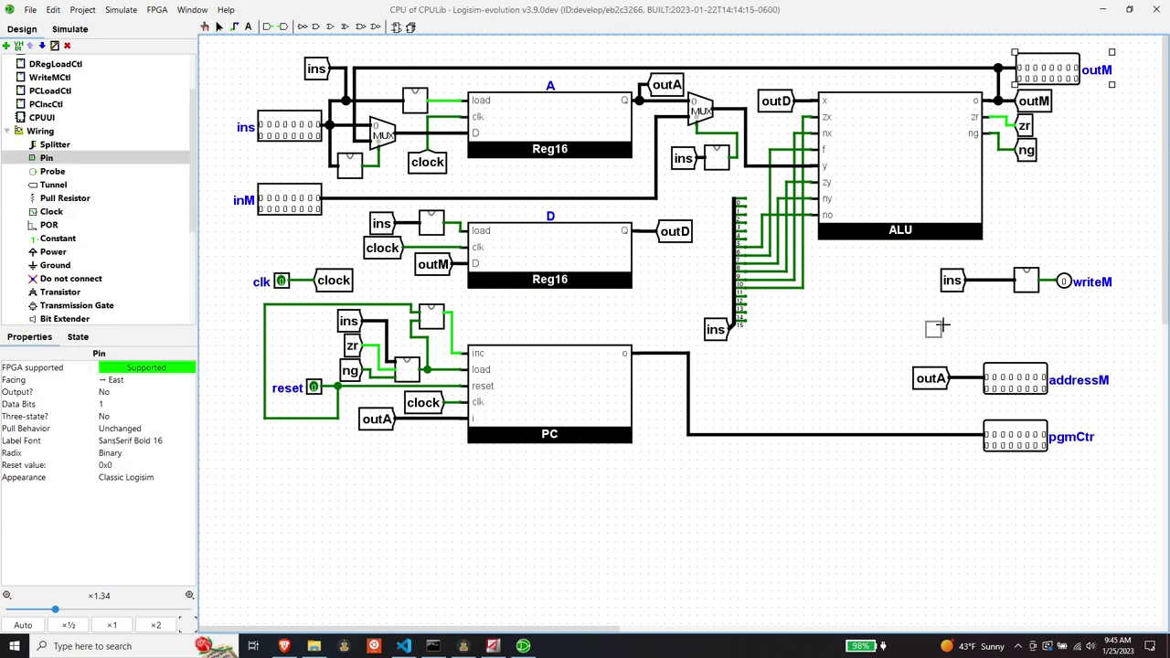
left_click(1031, 320)
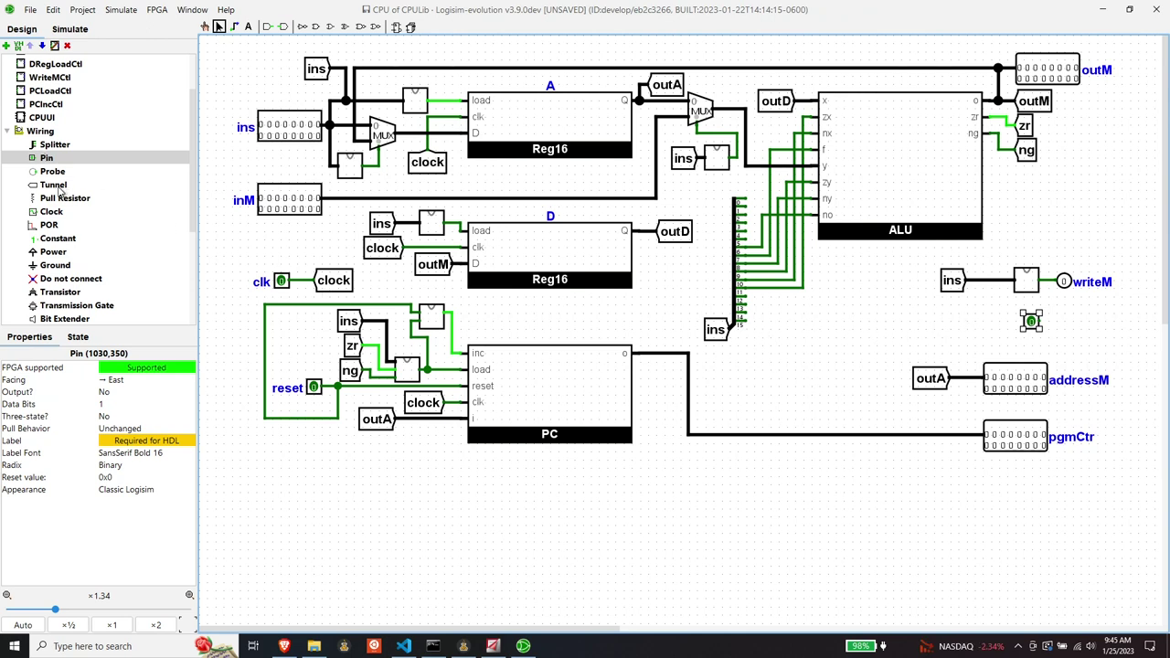
left_click(132, 440)
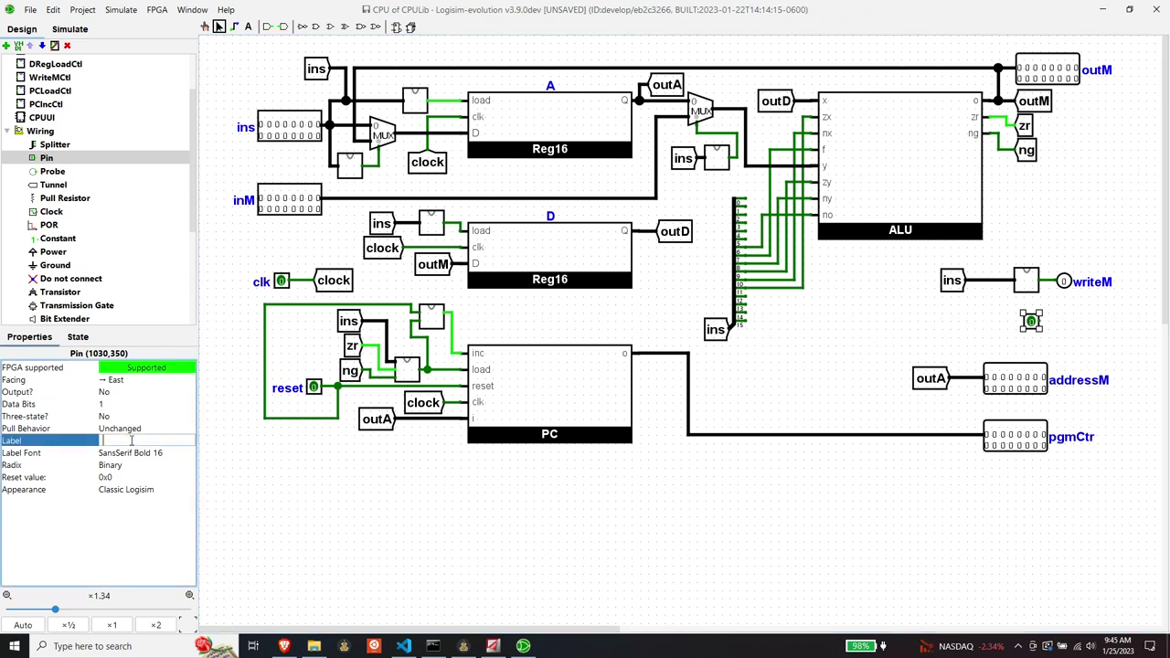
type("f")
key("Return")
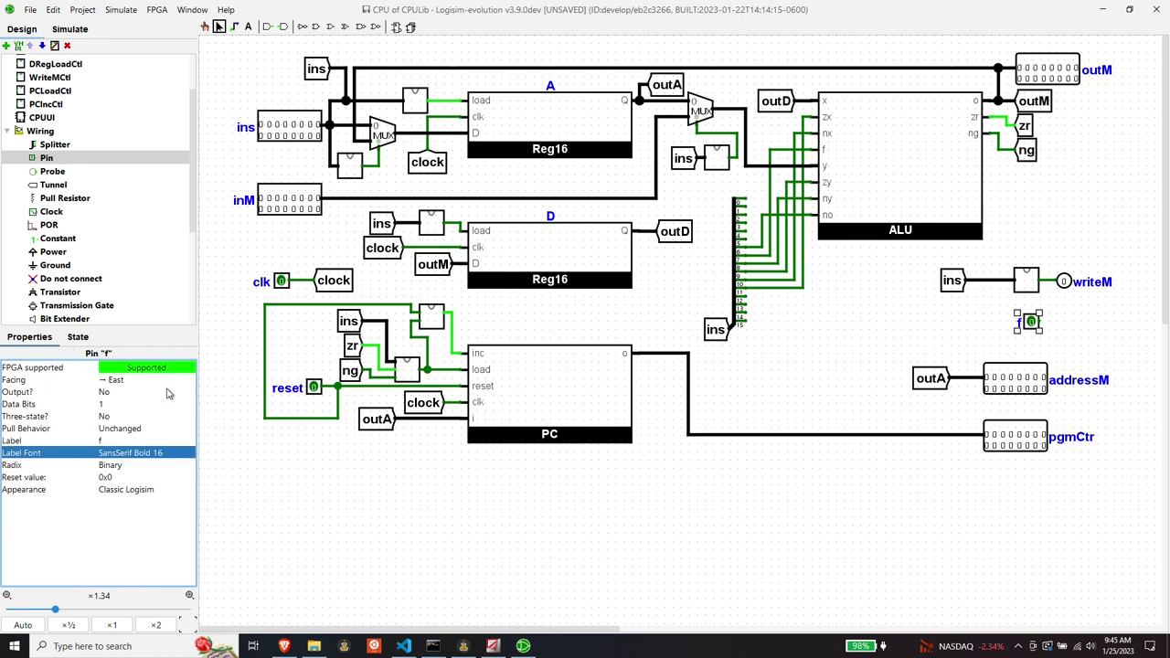
- Make pin f a west-facing output pin lined up with writeM
left_click(114, 380)
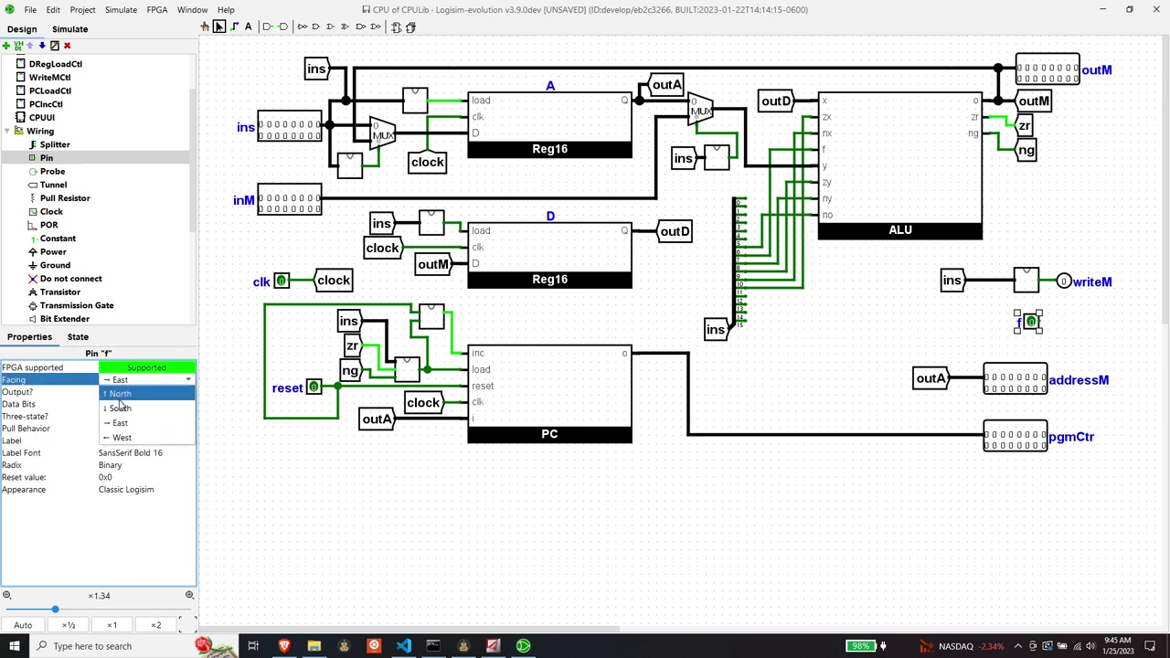
left_click(121, 438)
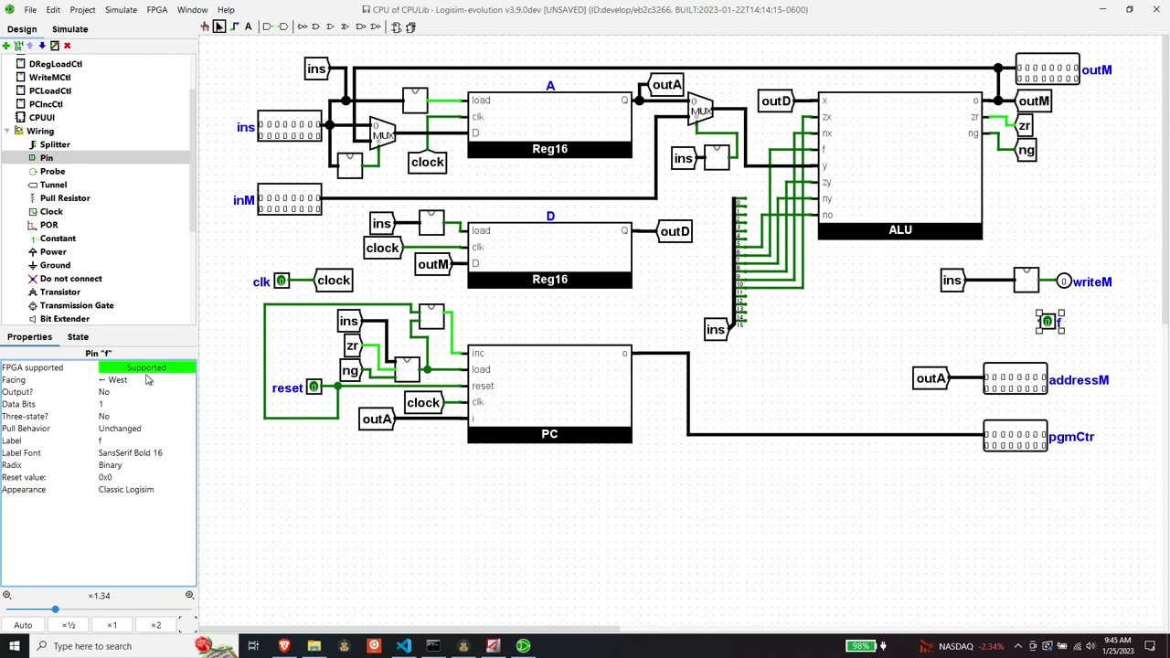
left_click(109, 392)
left_click(110, 406)
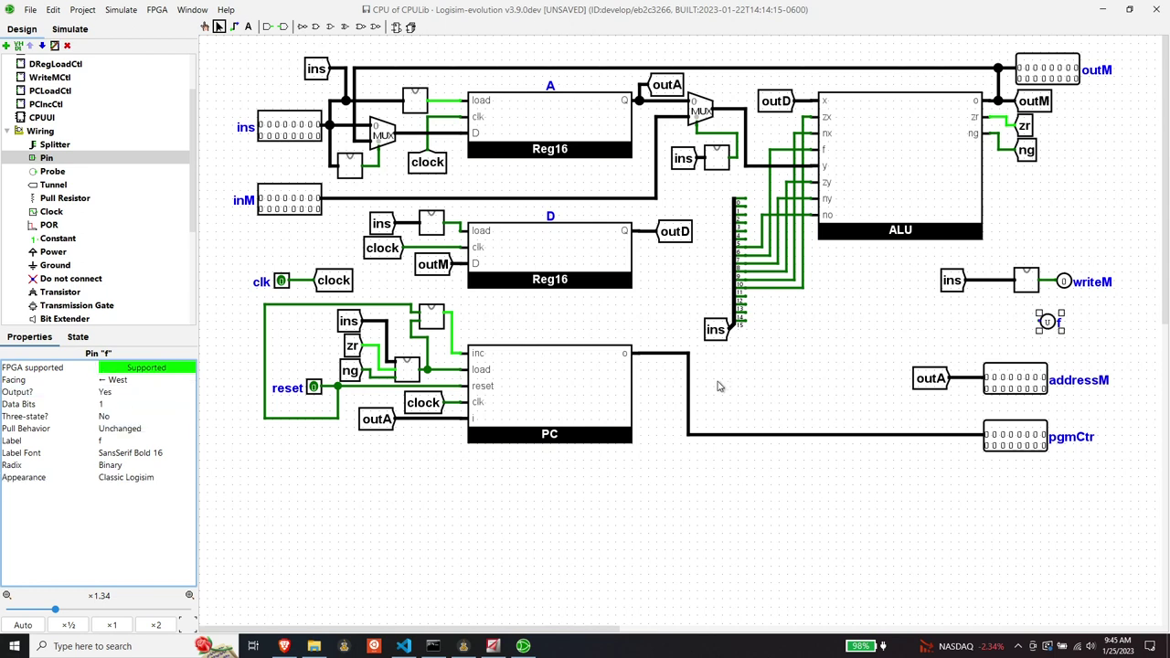
left_click_drag(1050, 320, 1064, 322)
left_click(682, 396)
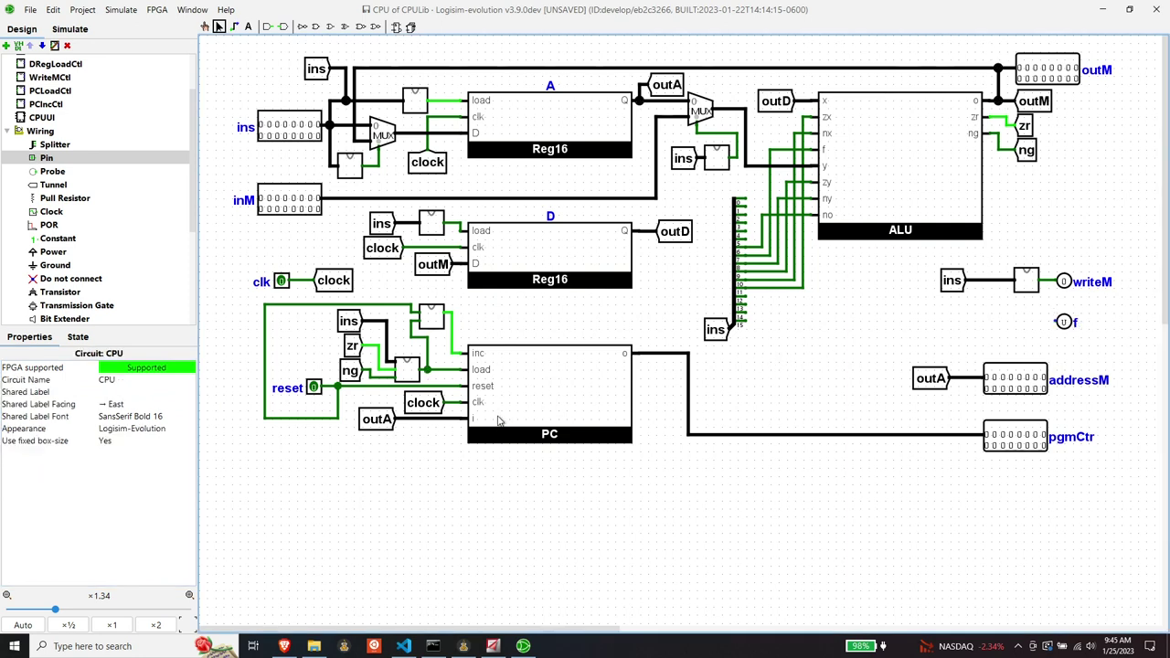
left_click(57, 187)
- Add an east-facing tunnel labelled f wired to output pin f
left_click(989, 320)
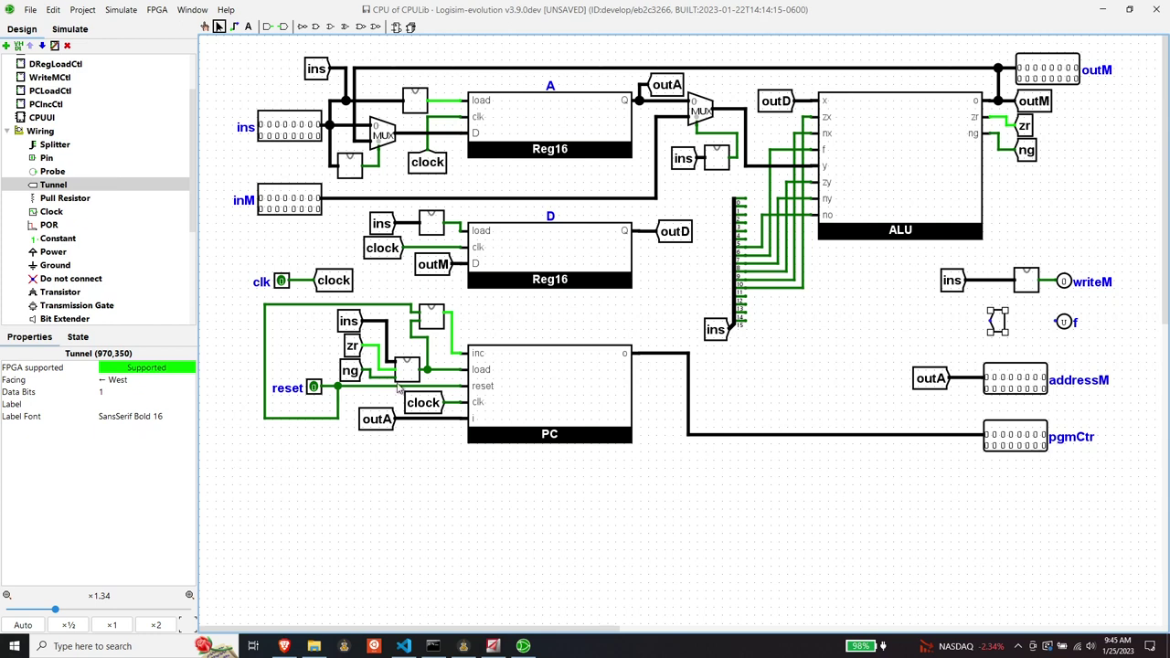
left_click(128, 382)
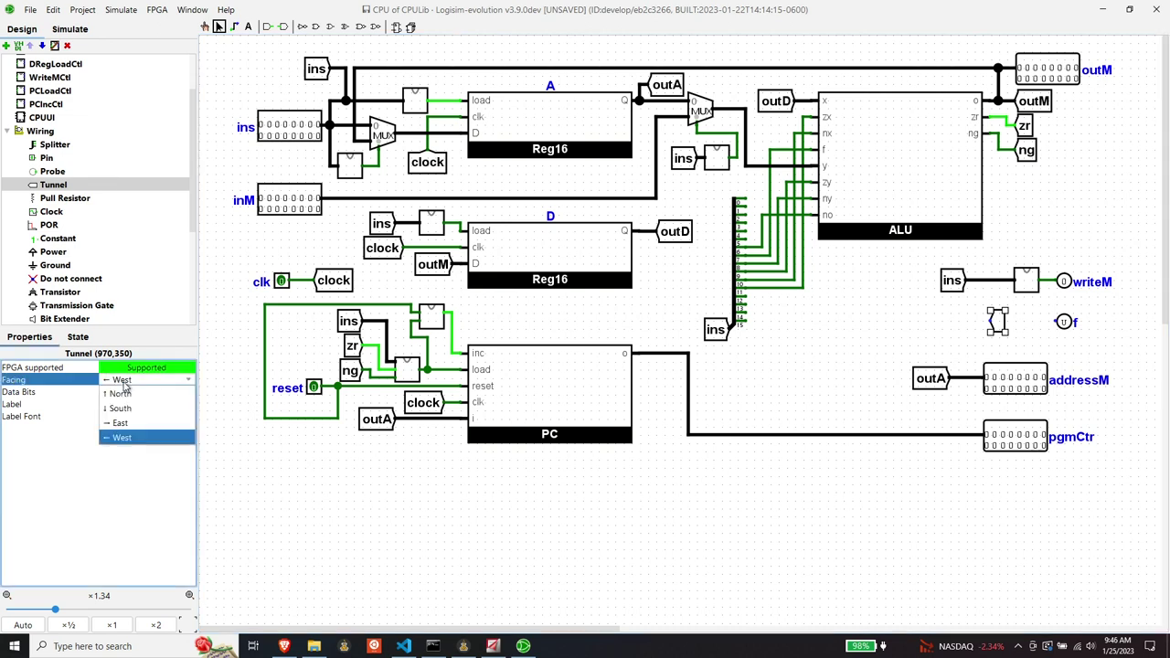
left_click(131, 423)
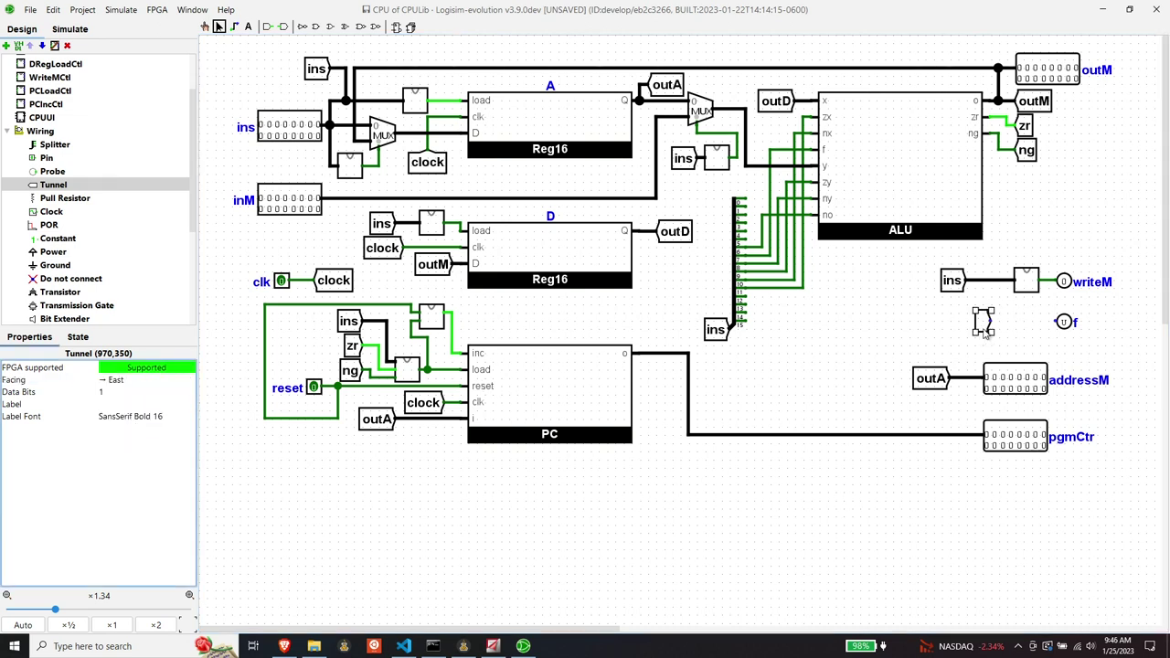
left_click_drag(983, 318, 1007, 318)
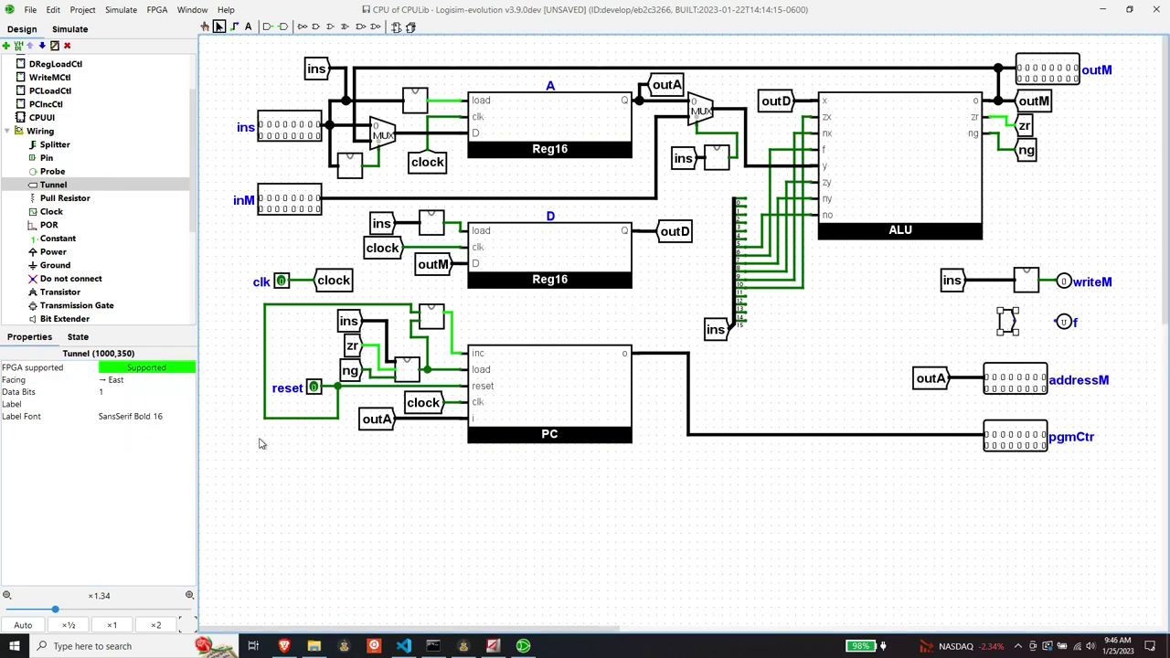
left_click(105, 404)
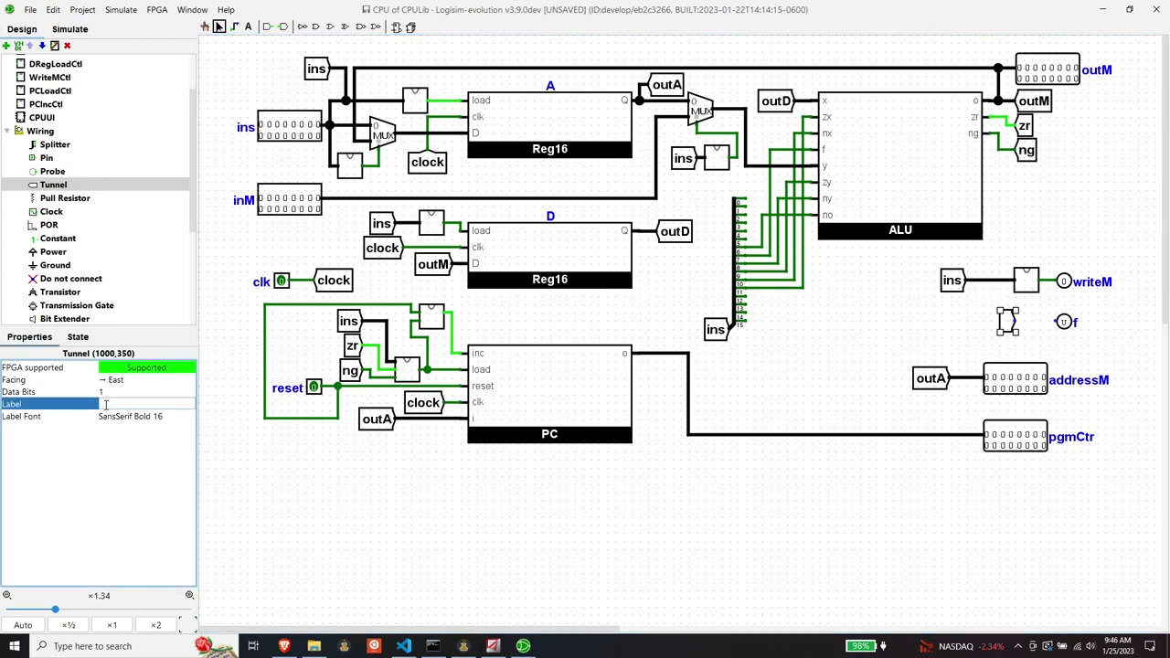
type("f")
key("Return")
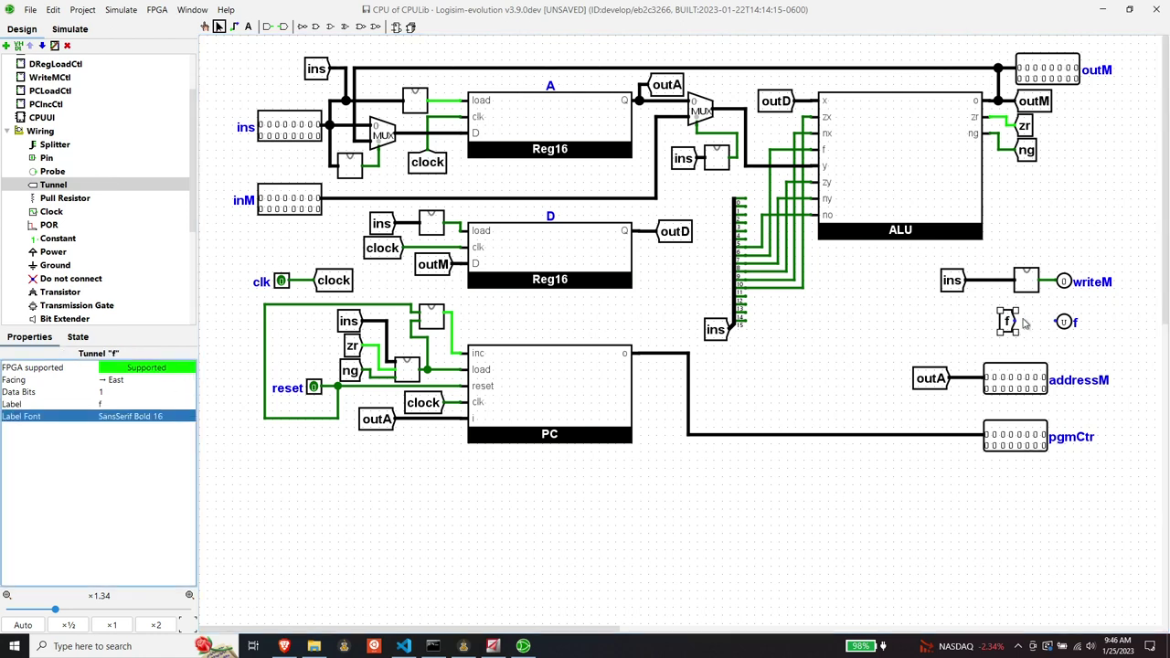
left_click_drag(1018, 322, 1058, 321)
left_click(874, 326)
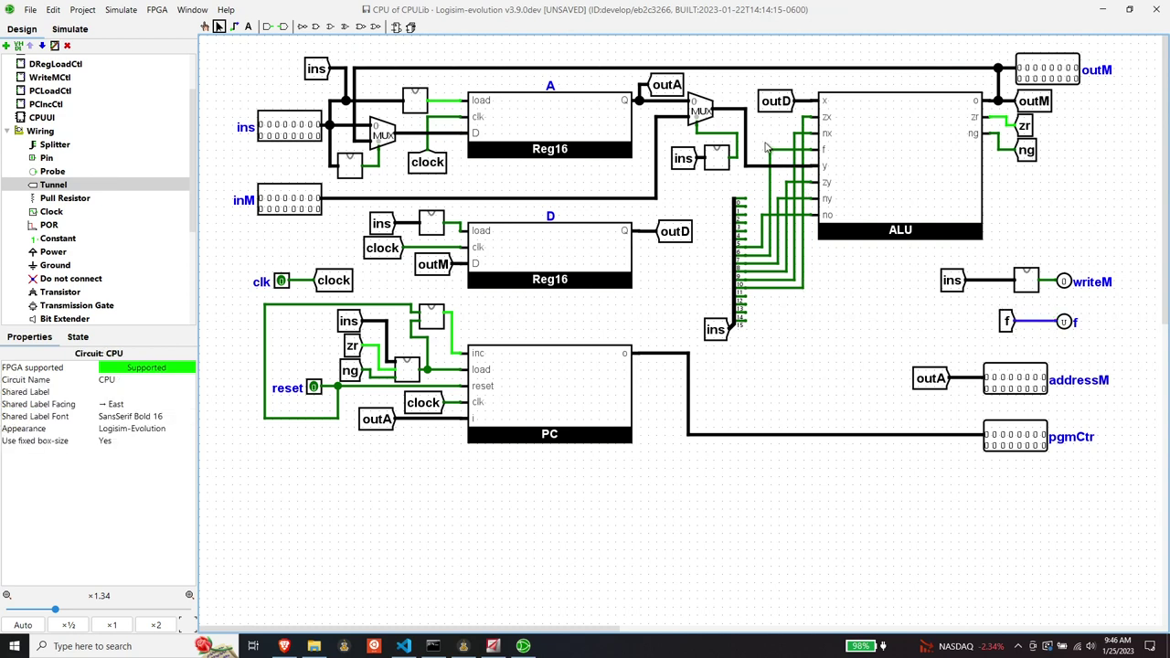
- Copy the f tunnel onto the ALU's f input line
left_click(1007, 321)
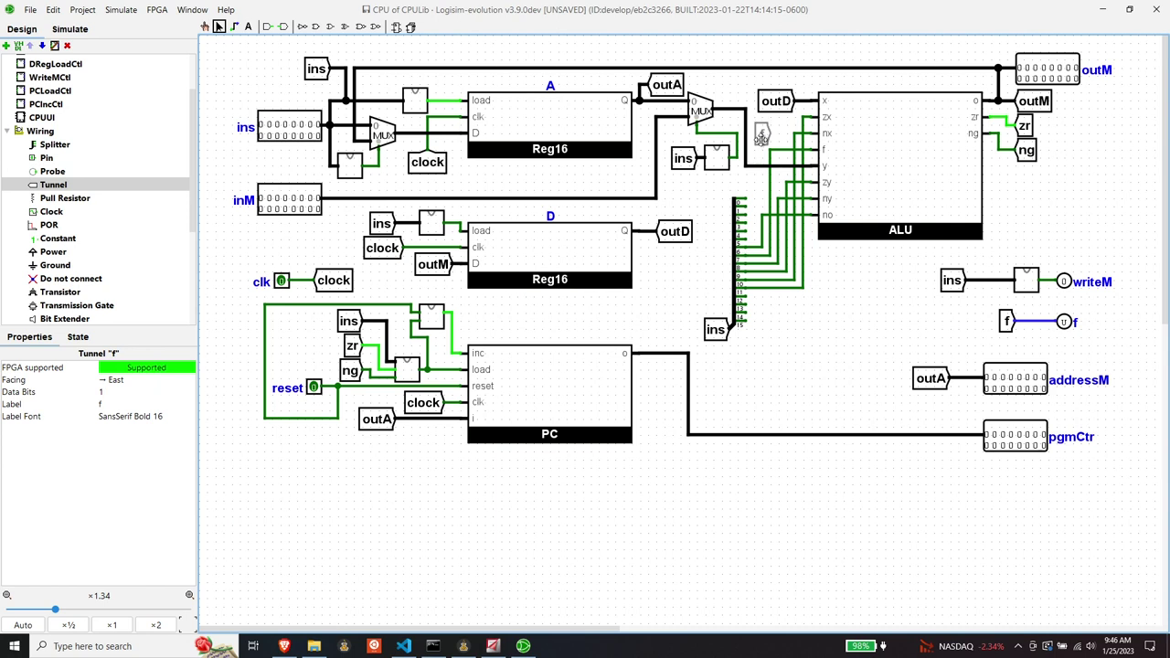
left_click(770, 135)
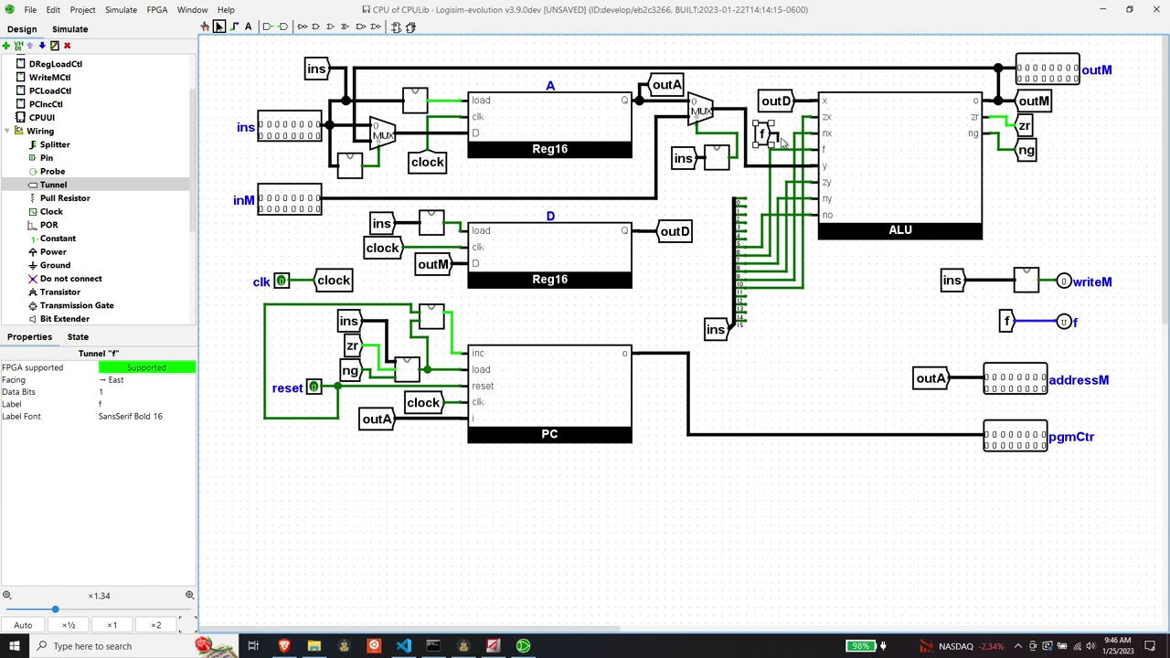
left_click(834, 379)
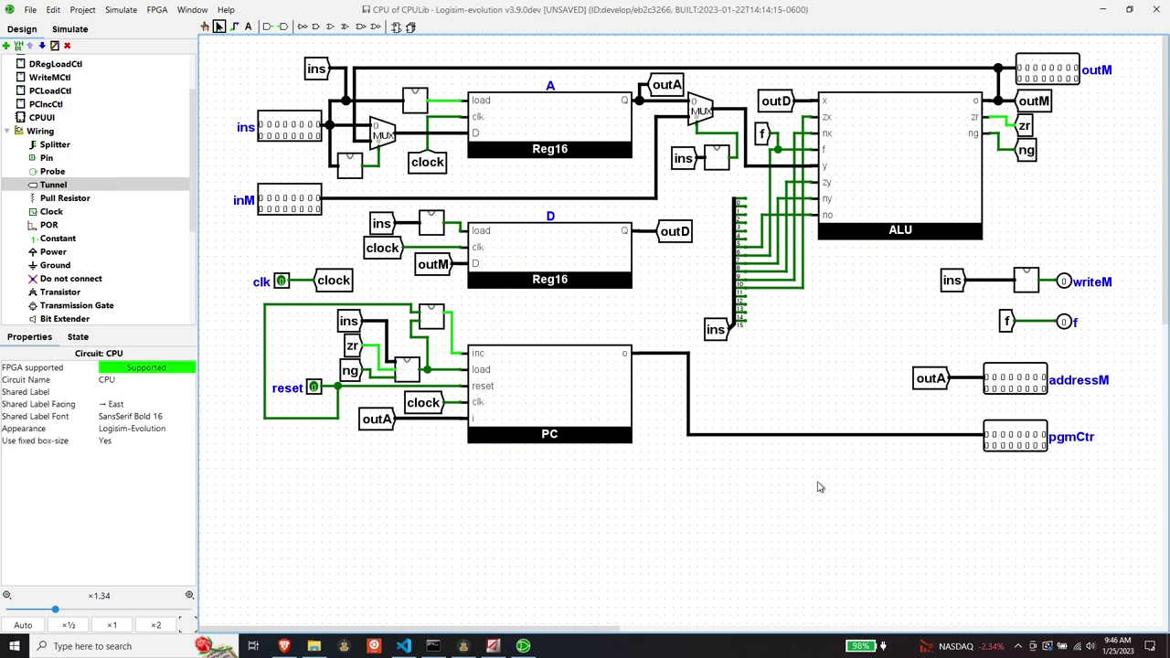
- Check the CPUUI circuit, then return to the CPU circuit
scroll(53, 157, "up", 3)
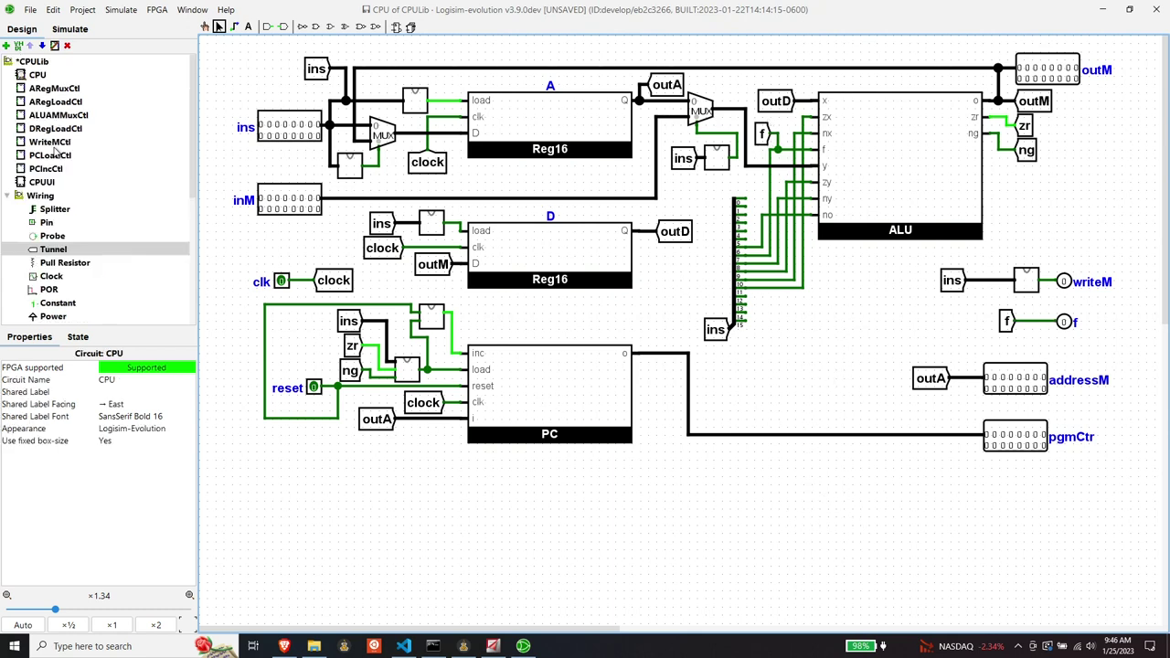
left_click(43, 77)
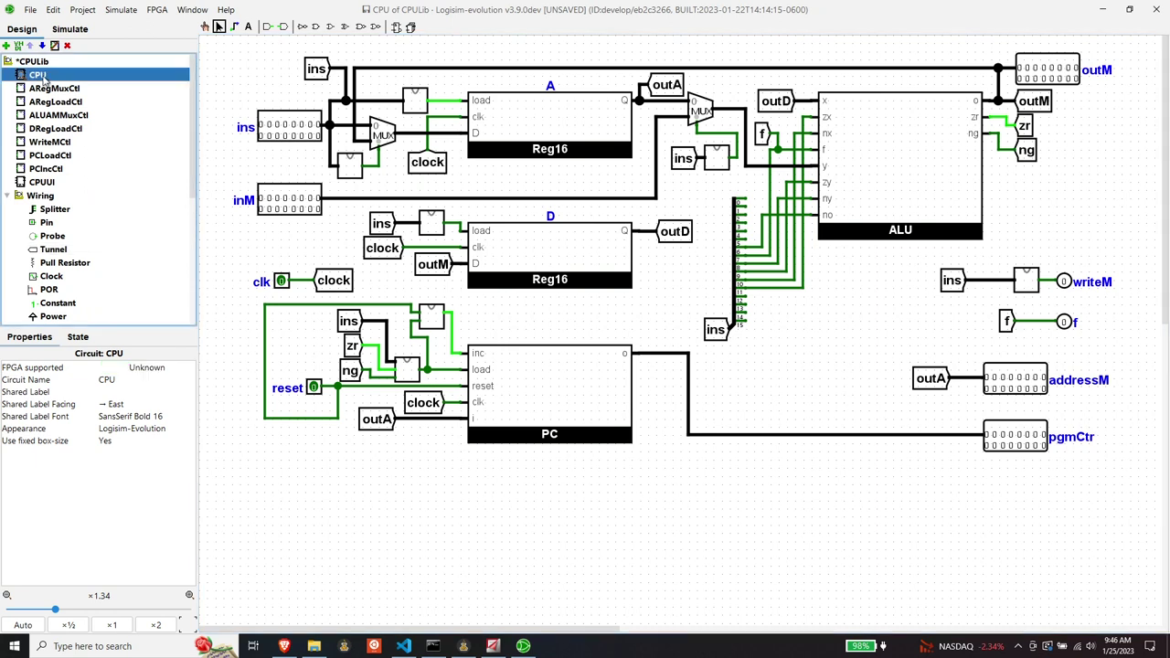
double_click(53, 183)
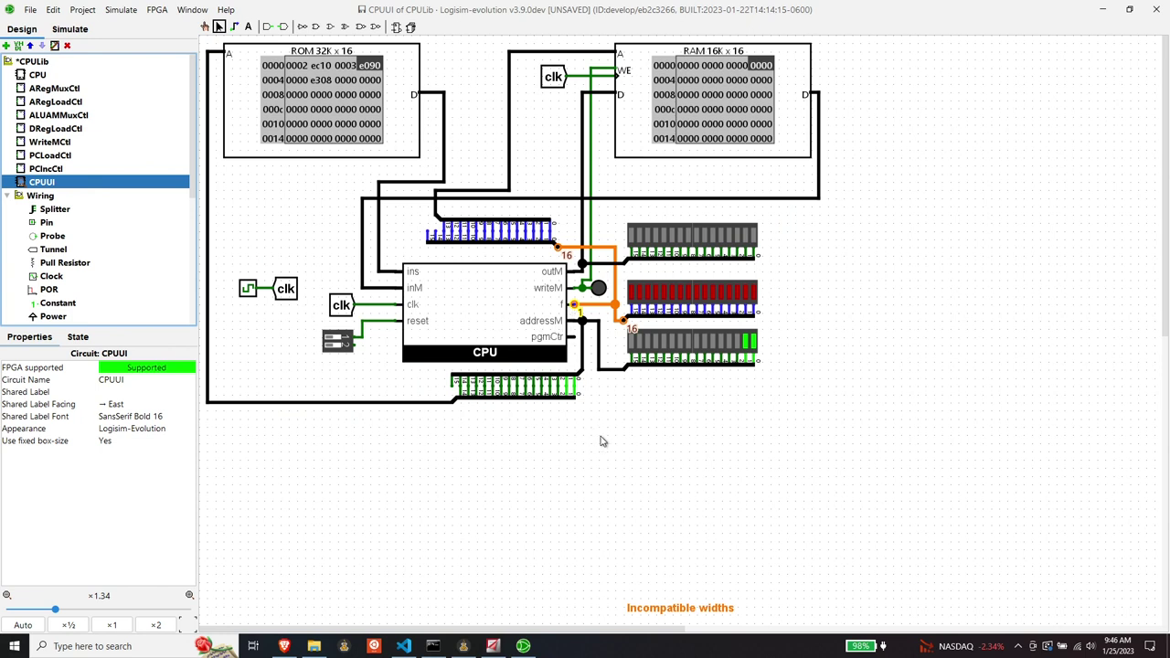
left_click(50, 77)
double_click(44, 76)
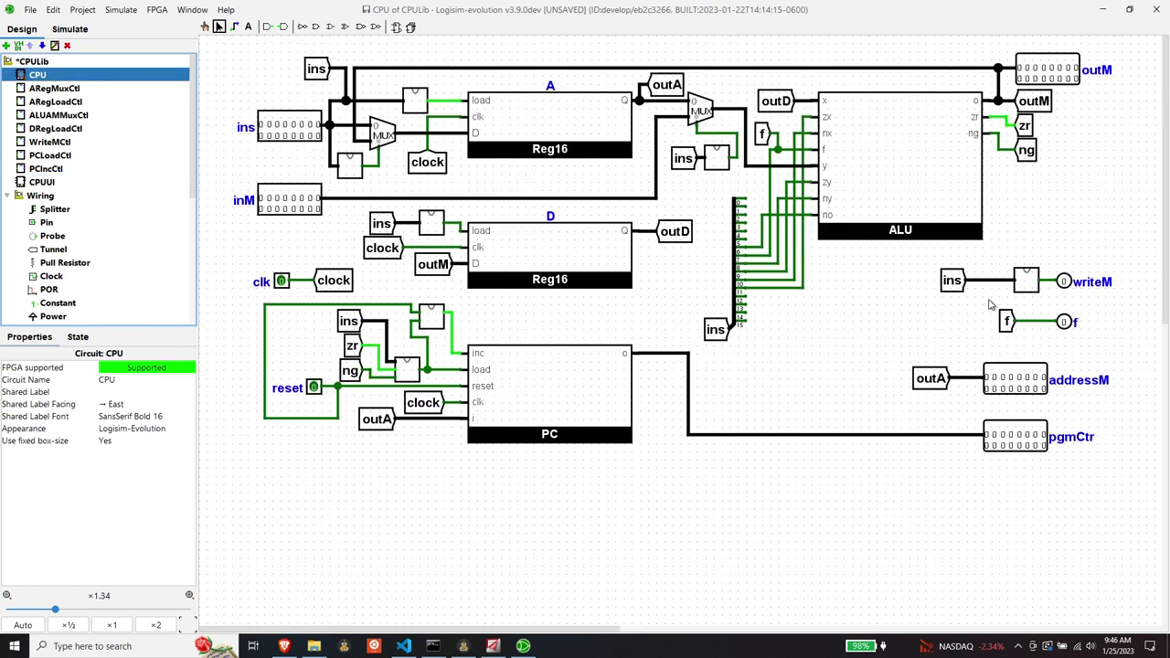
- Move the f tunnel and f output pin together below pgmCtr
left_click_drag(988, 300, 1108, 355)
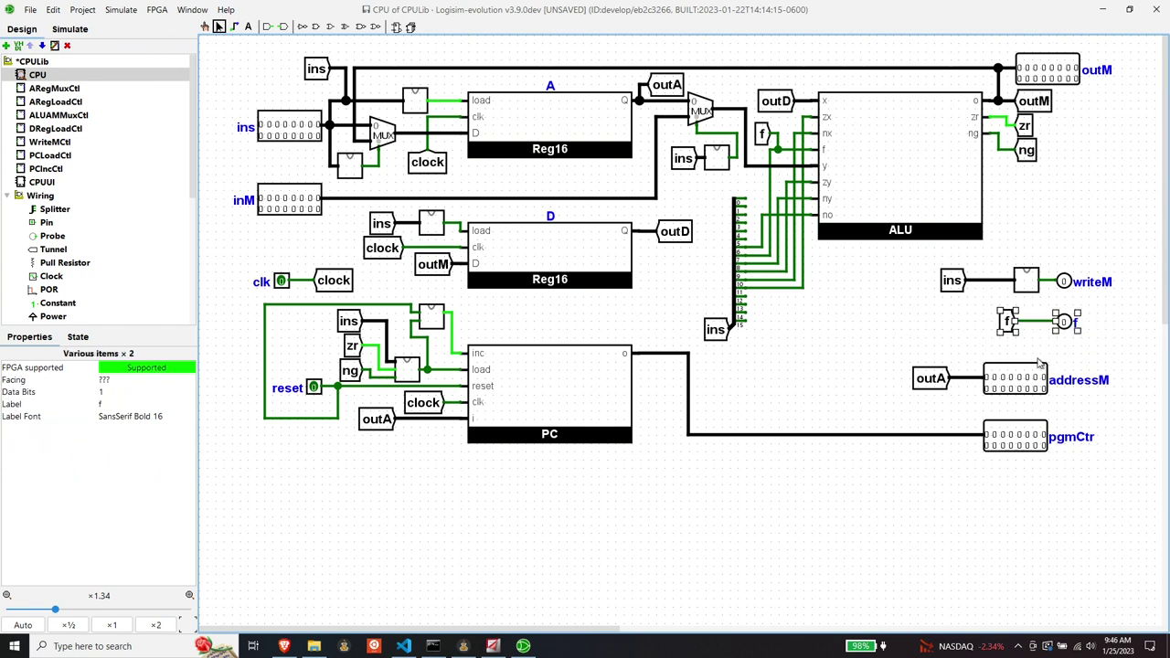
left_click_drag(1009, 323, 1006, 484)
left_click(969, 485)
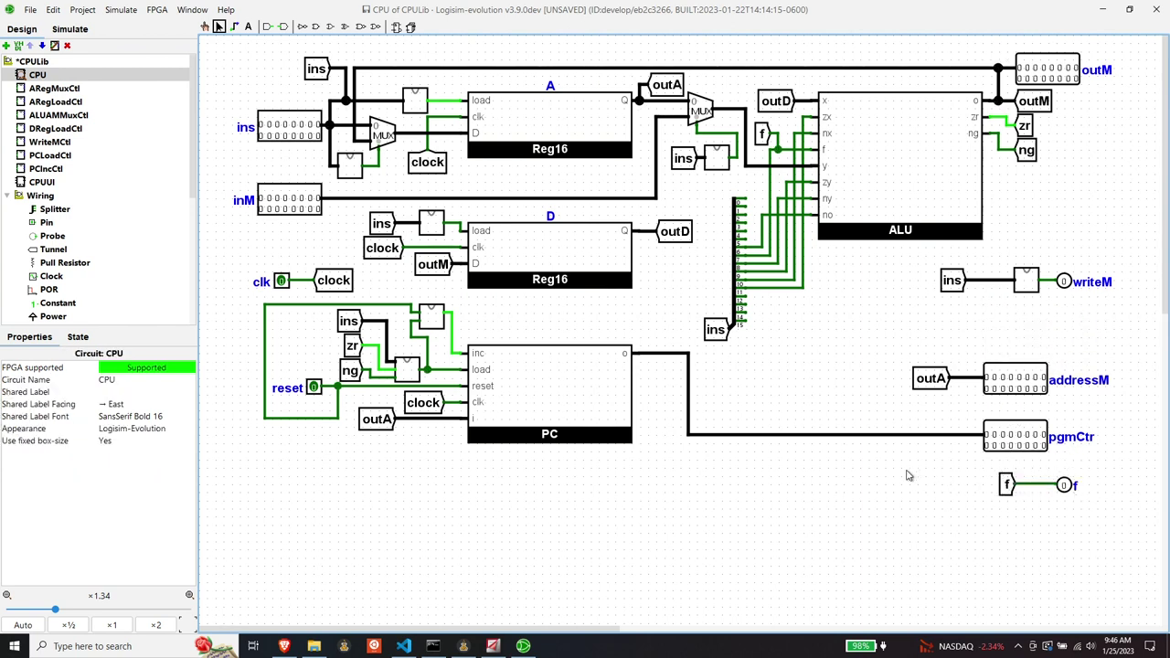
left_click(30, 11)
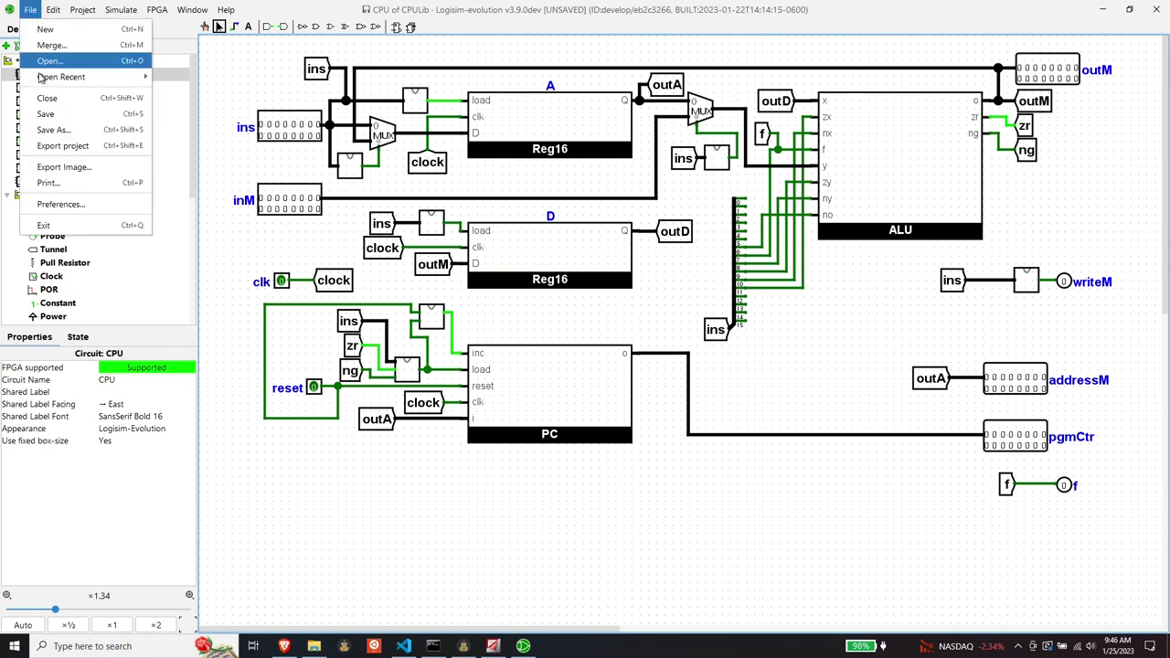
- Save the library, then reconnect CPUUI's bottom probe to the pgmCtr wire
left_click(47, 115)
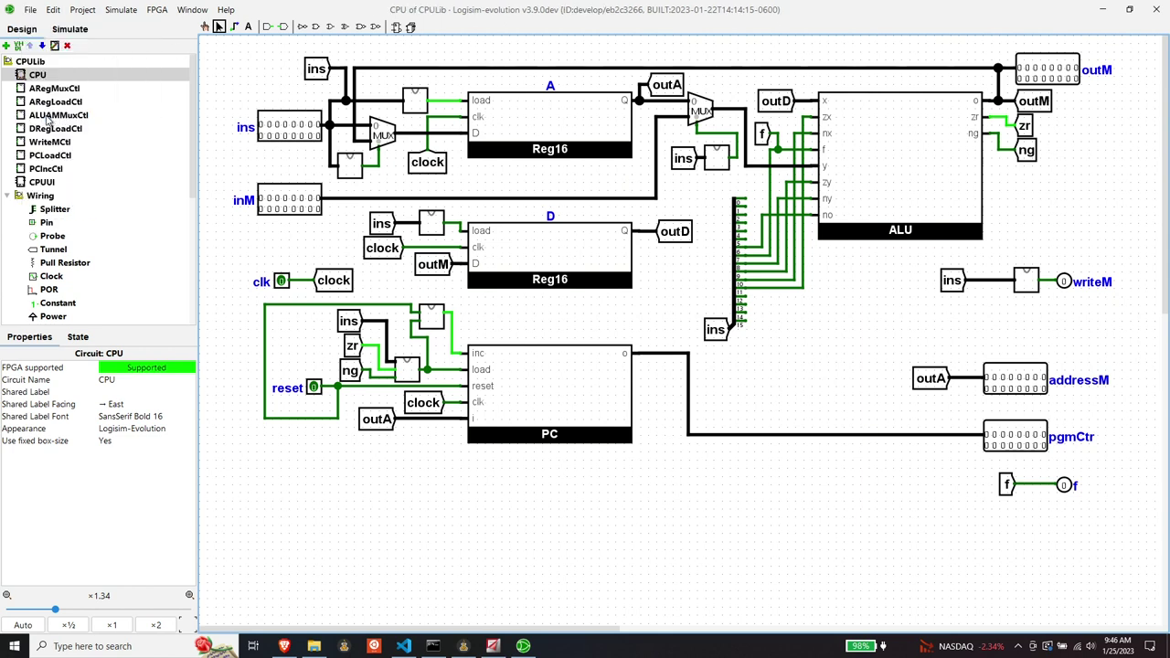
double_click(43, 182)
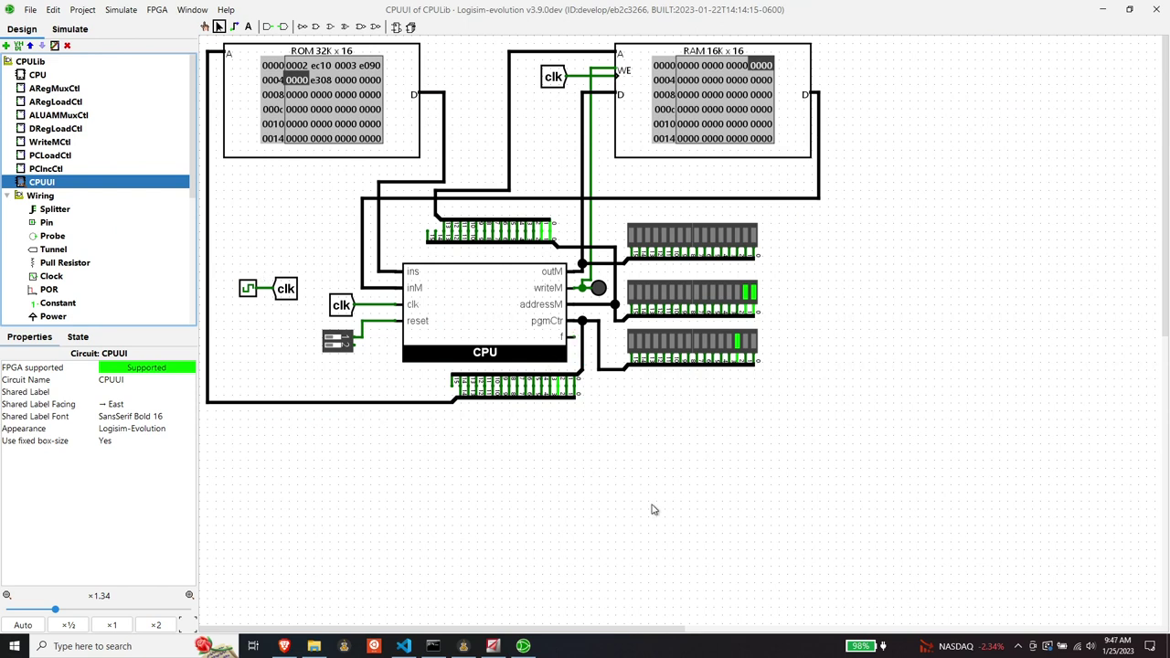
left_click_drag(582, 348, 607, 347)
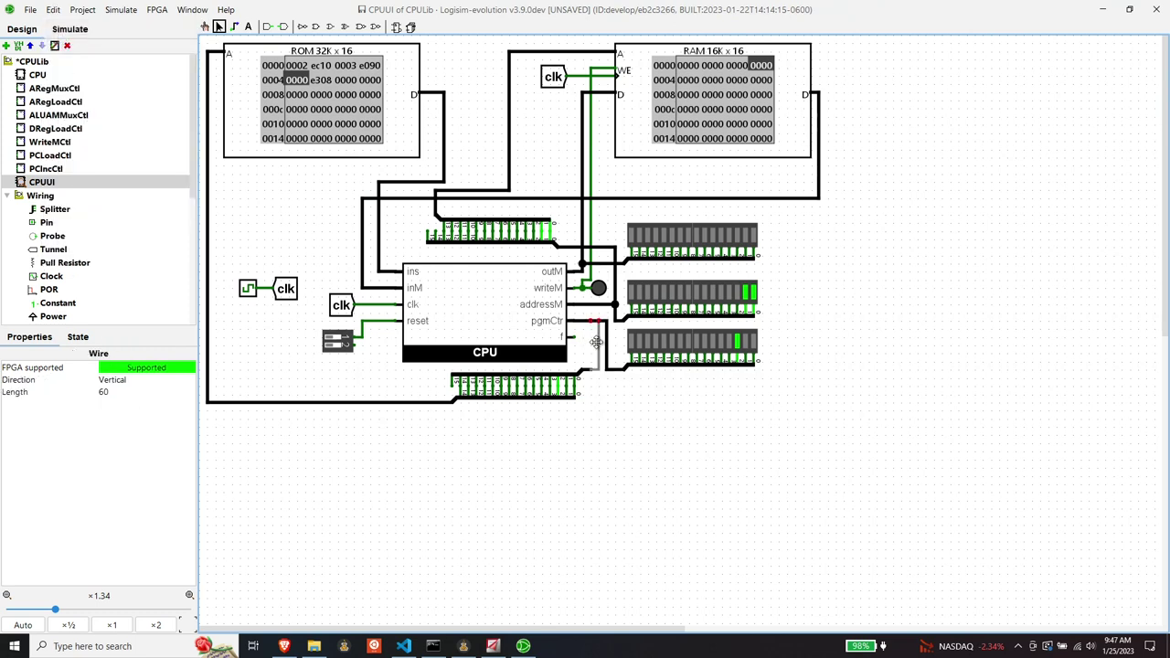
key("Delete")
left_click_drag(591, 369, 607, 369)
- Choose the LED component from the Input/Output group
scroll(65, 226, "down", 5)
left_click(52, 246)
left_click(46, 198)
- Place an LED on the CPU's f output and reset the simulation
left_click(583, 338)
left_click(614, 428)
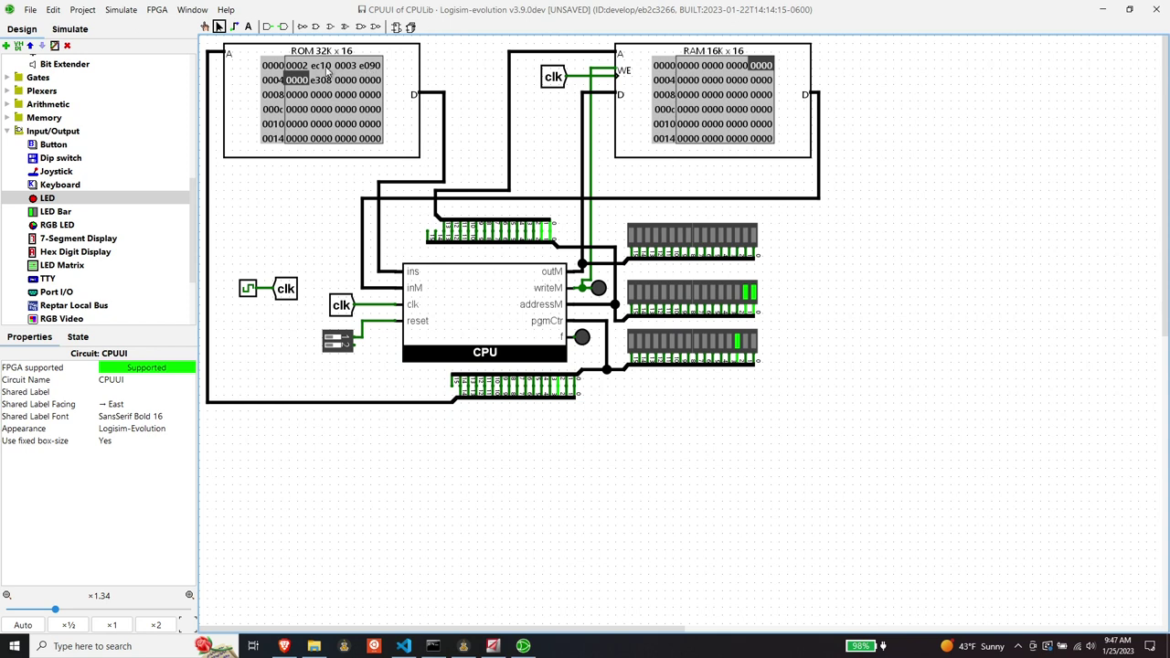
left_click(117, 13)
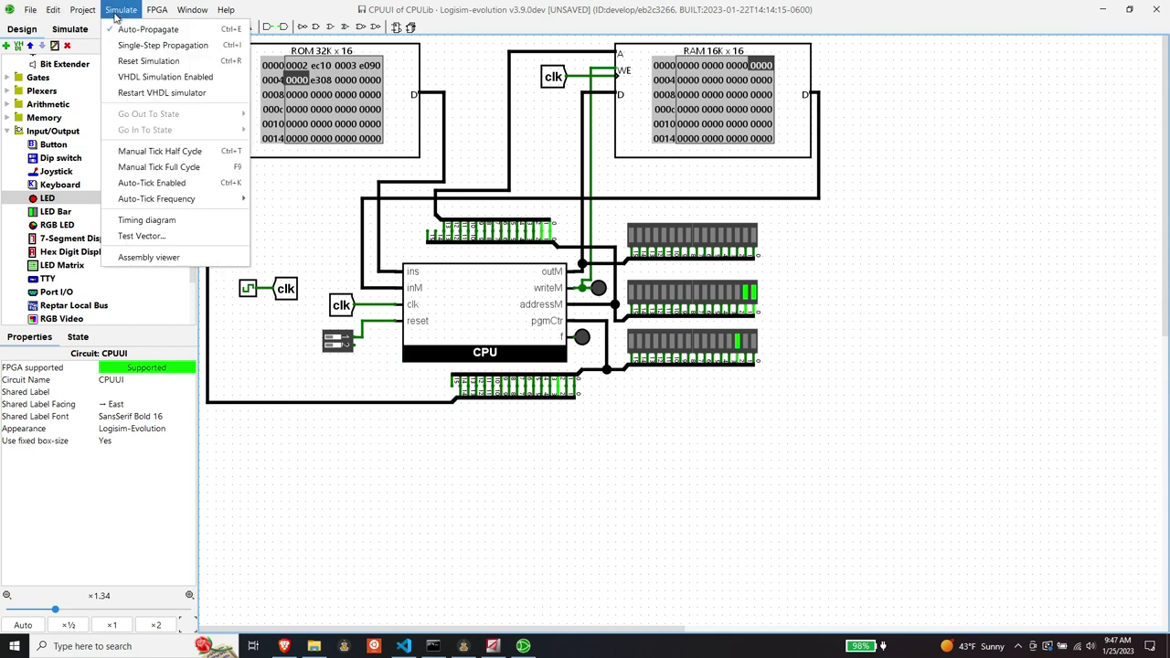
left_click(137, 62)
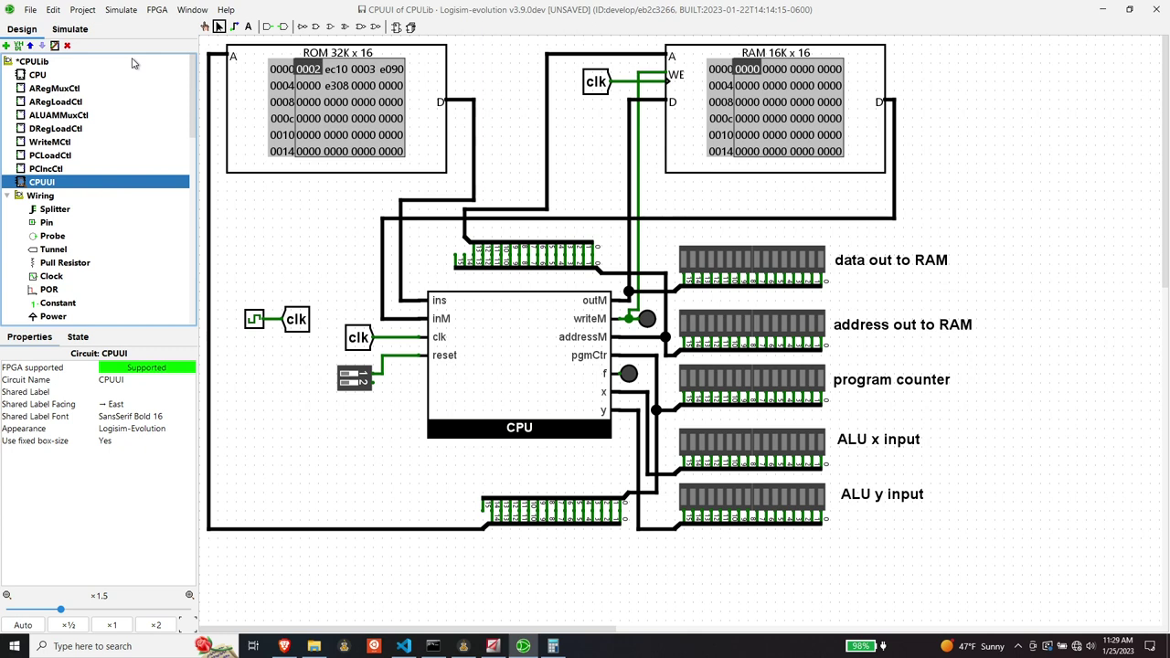
- Step the Add program one clock tick with Ctrl+T
key("ctrl+t")
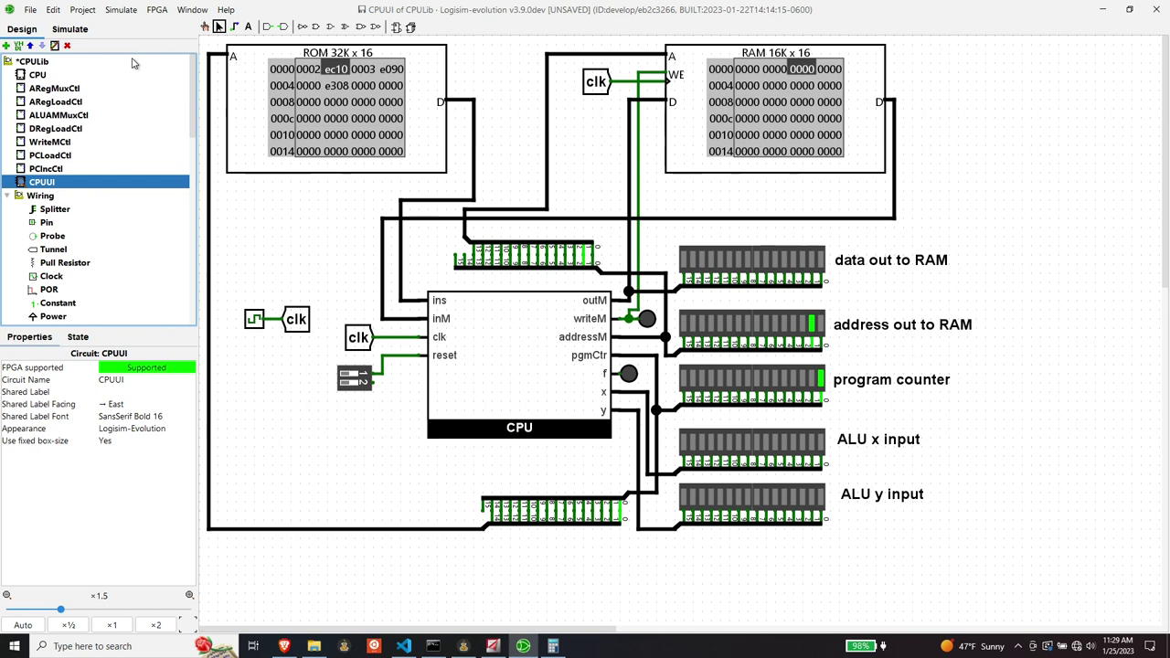
- Open ALUAMMuxCtl from the CPU circuit to inspect its inverter
double_click(41, 76)
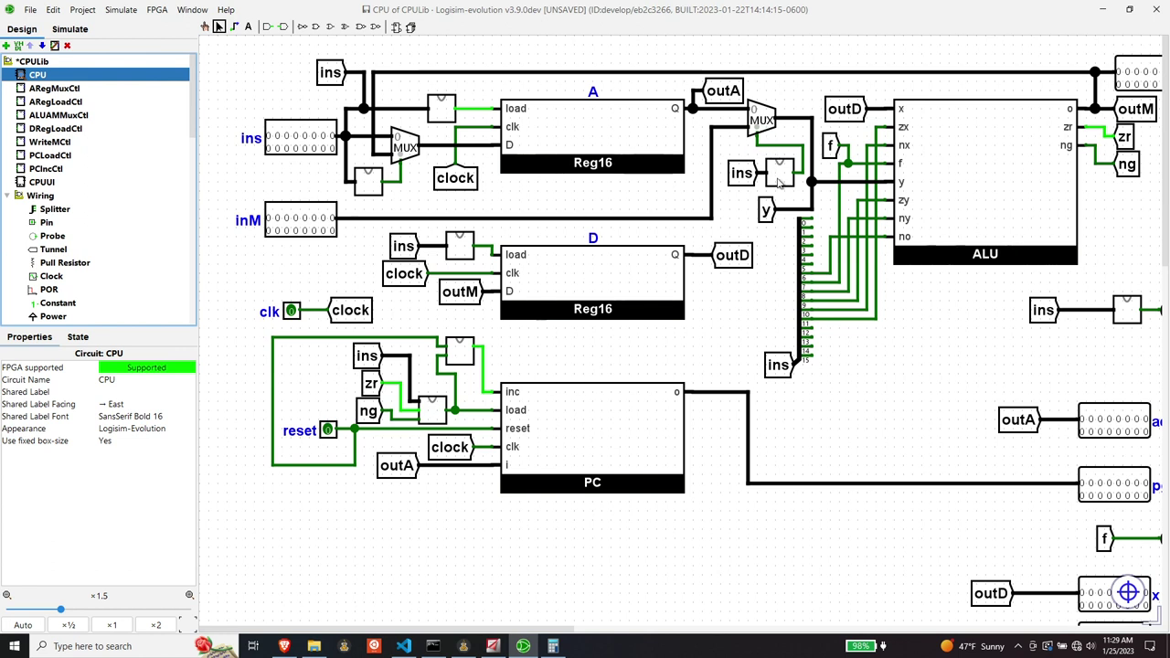
double_click(67, 116)
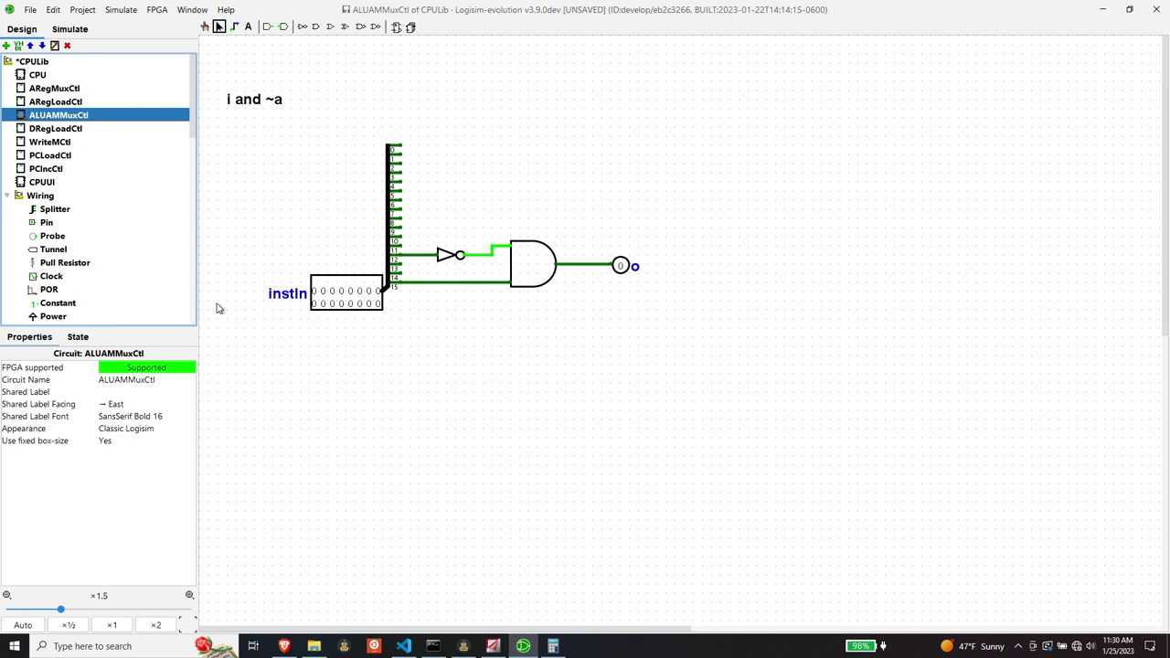
- Delete the inverter and wire the instruction bit straight into the AND gate
double_click(37, 76)
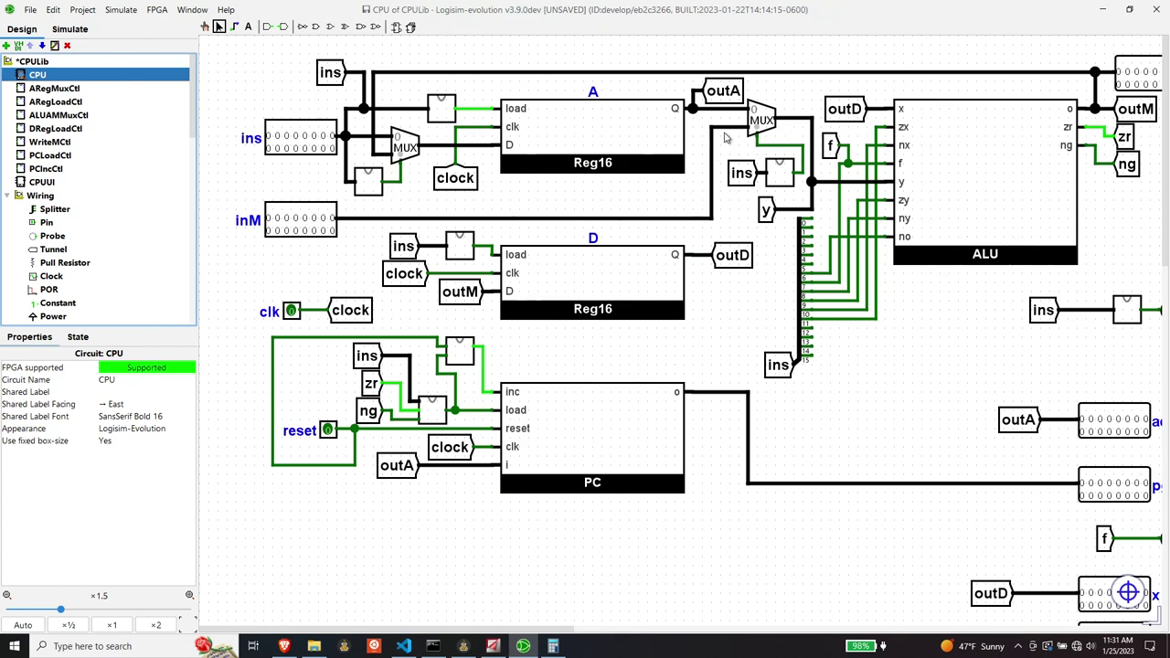
double_click(72, 115)
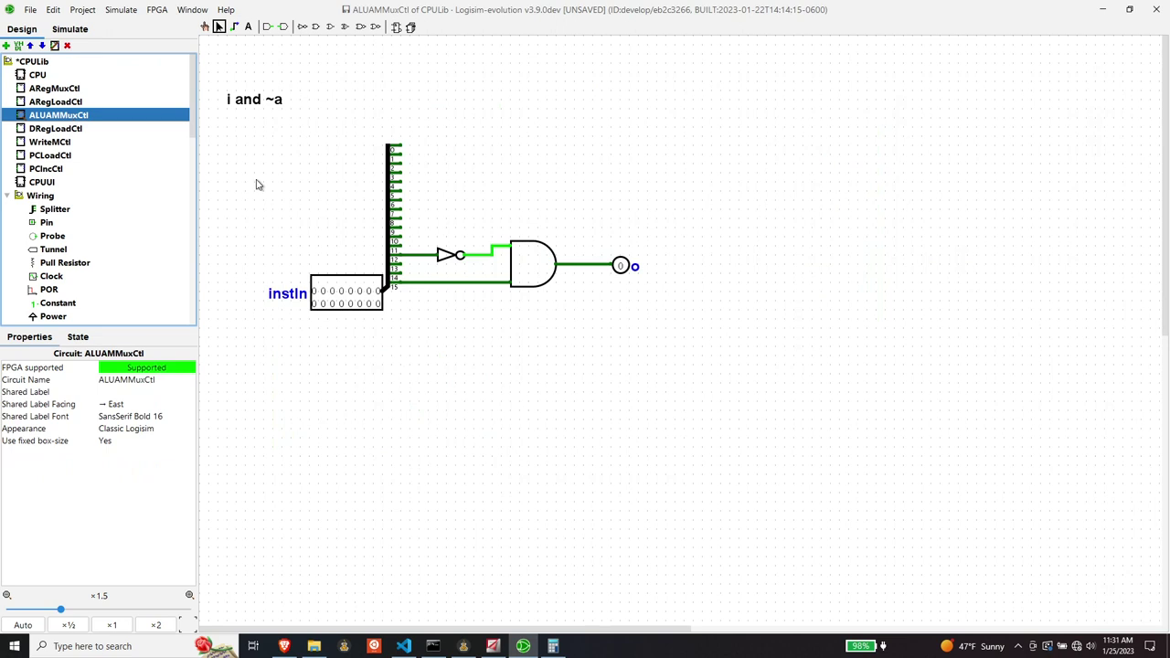
left_click(450, 257)
key("Delete")
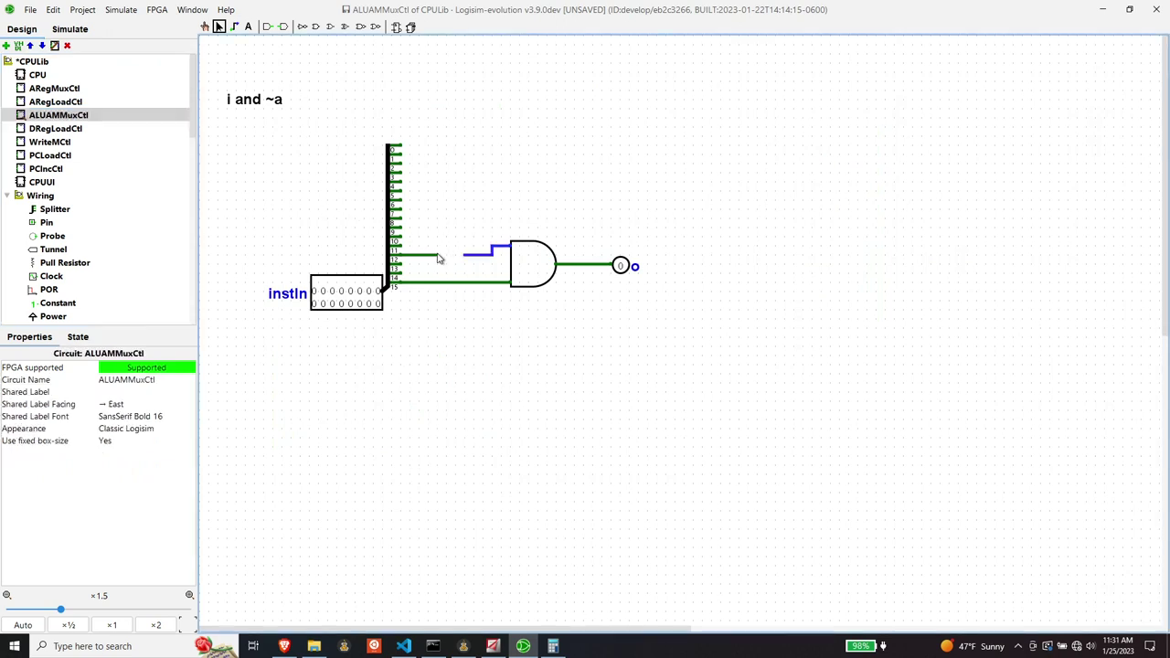
left_click_drag(437, 257, 468, 257)
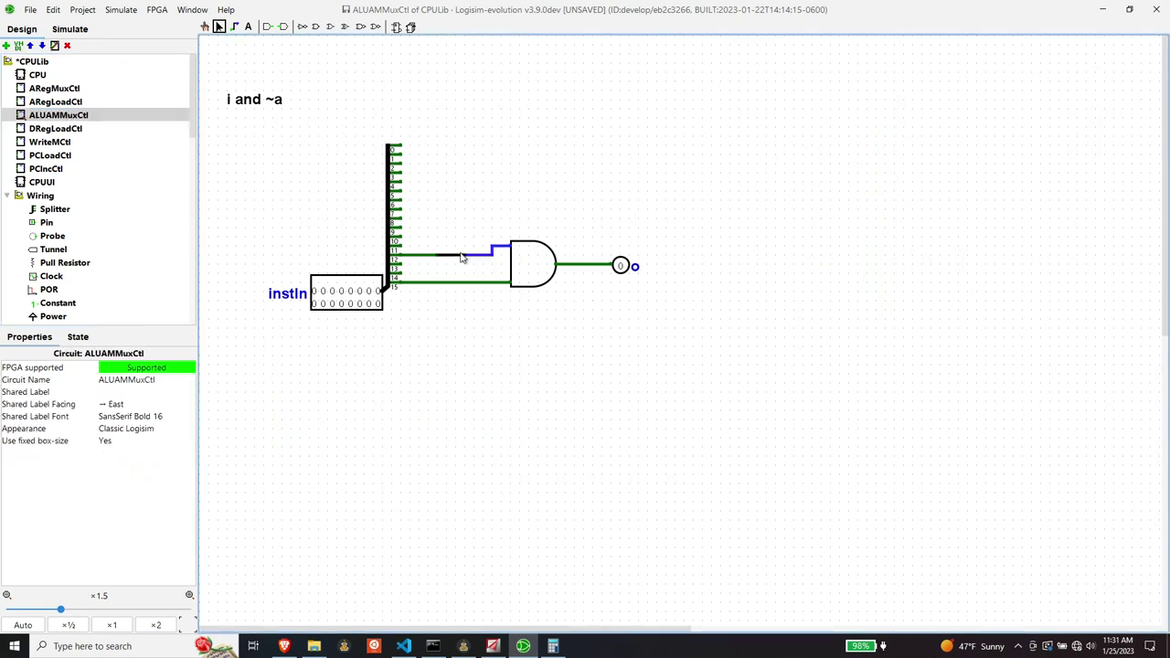
- Change the 'i and ~a' label to 'i and a'
left_click(256, 102)
left_click(248, 27)
left_click(303, 102)
left_click(275, 98)
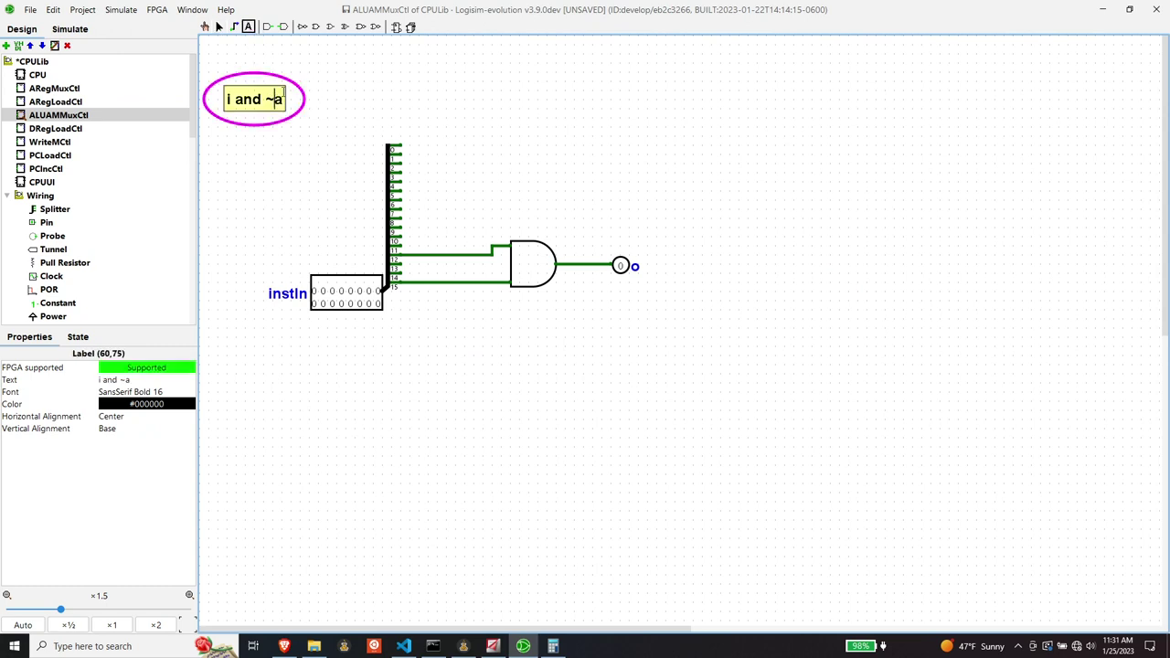
key("BackSpace")
key("Return")
- Open CPUUI and reset its simulation to the start
left_click(53, 185)
double_click(53, 183)
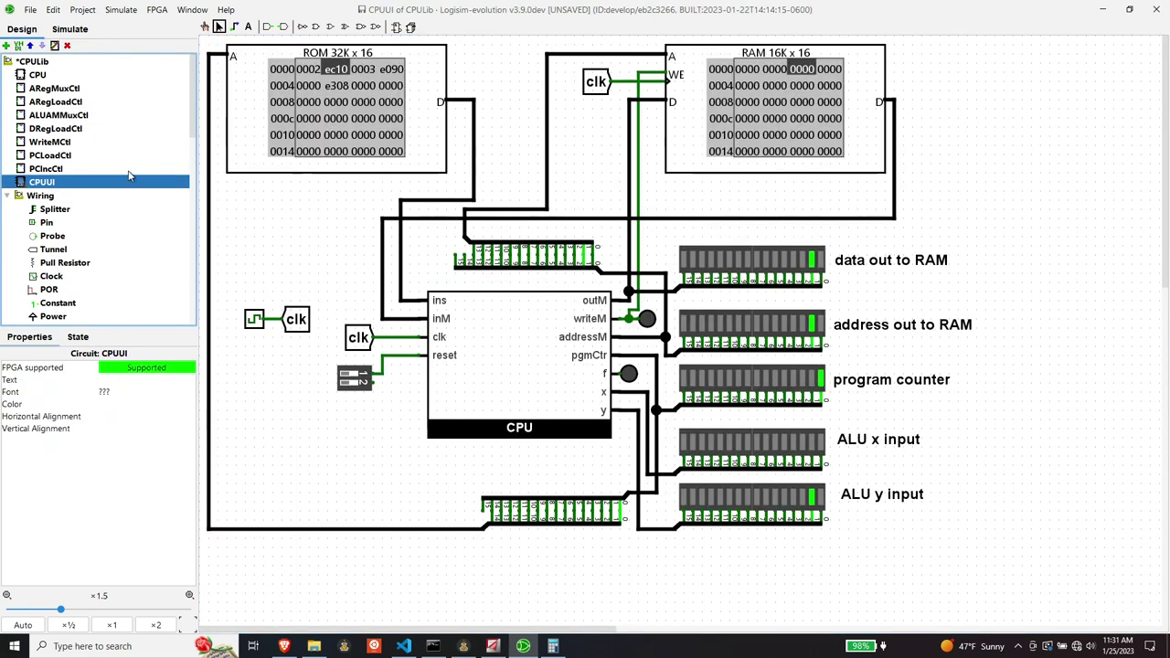
left_click(128, 10)
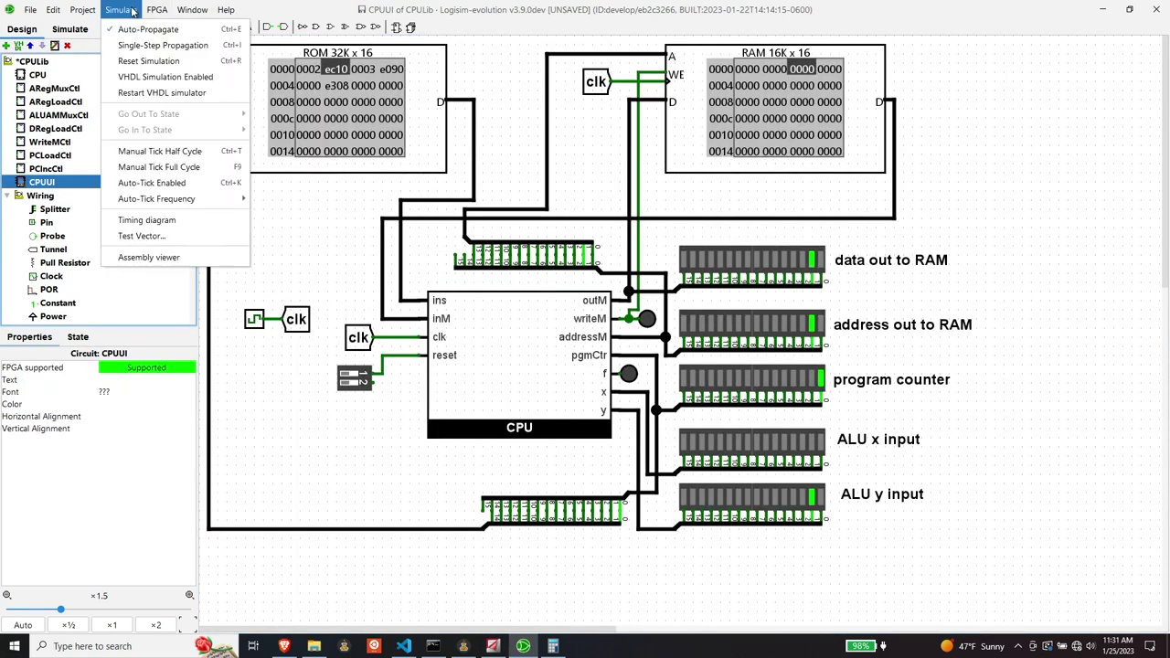
left_click(144, 62)
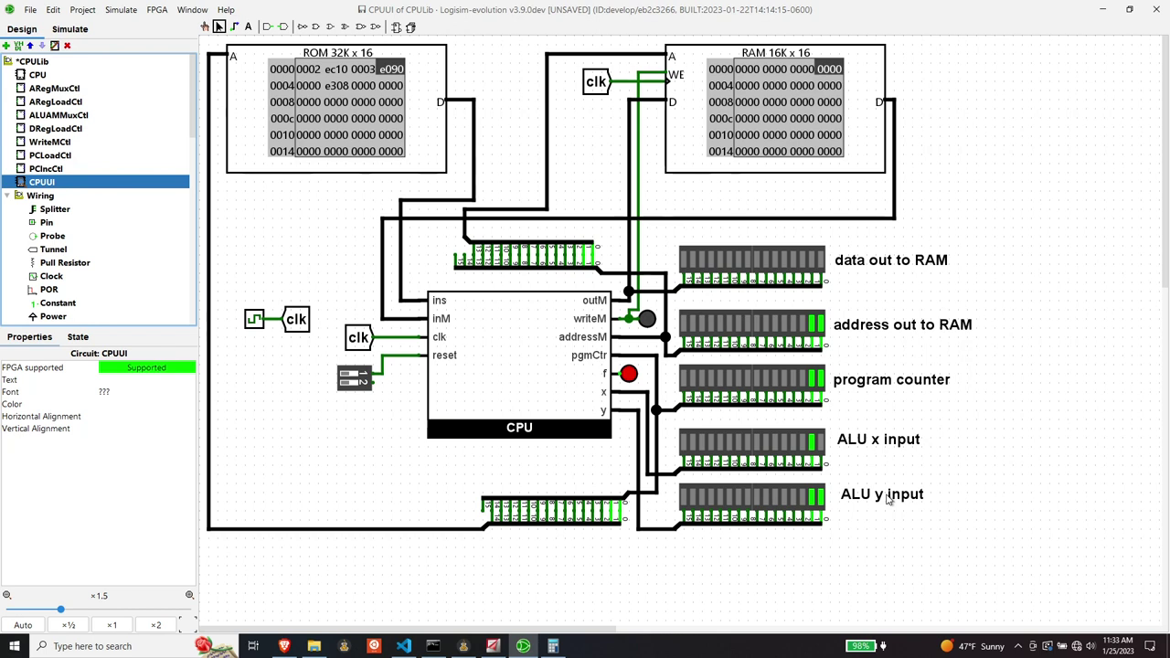
left_click(406, 647)
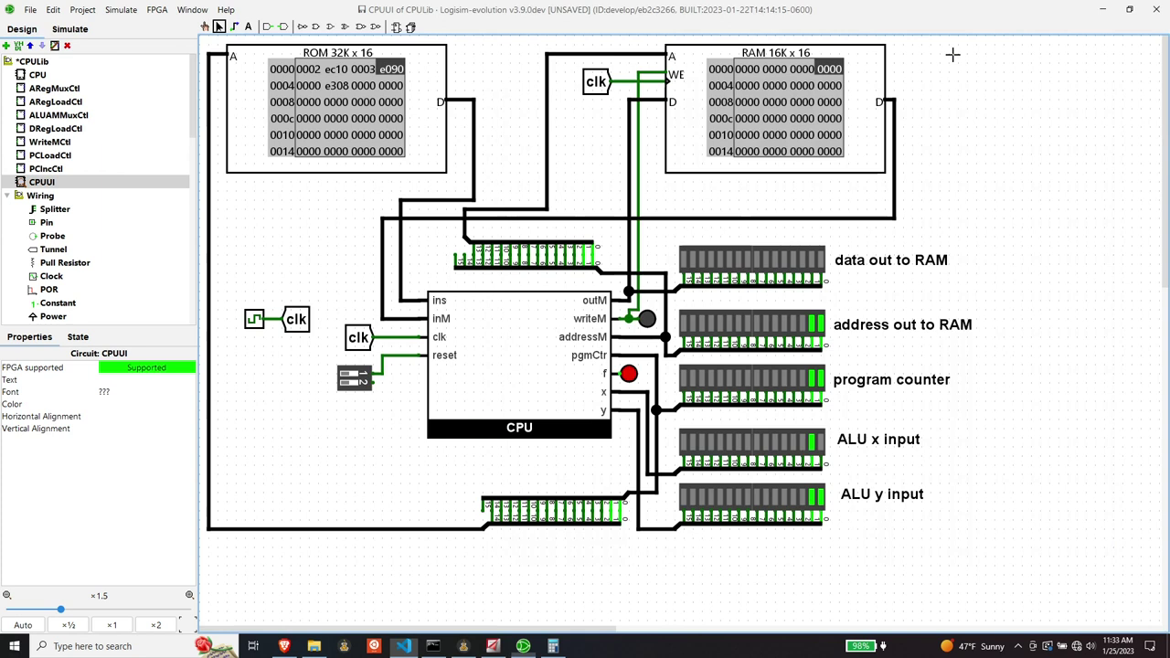
left_click(942, 83)
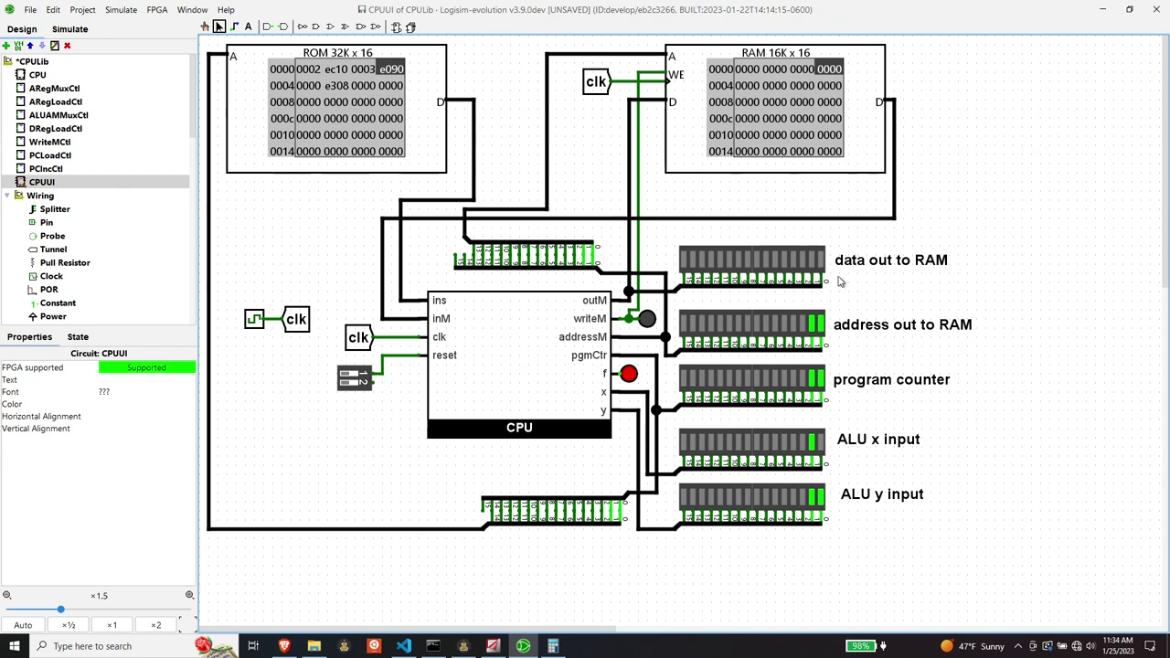
- Tick the simulation clock once to advance the Add program by one instruction
key("ctrl+t")
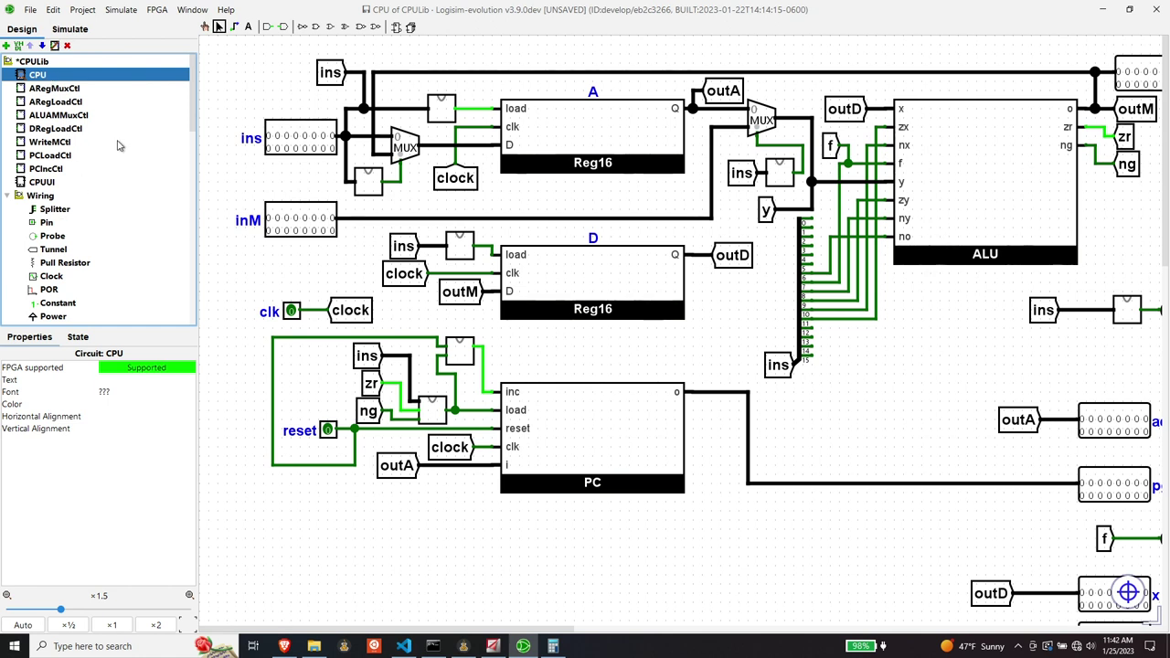
- Find ALULib in the Design tree, re-expand it, and open its ALU circuit
scroll(102, 156, "down", 15)
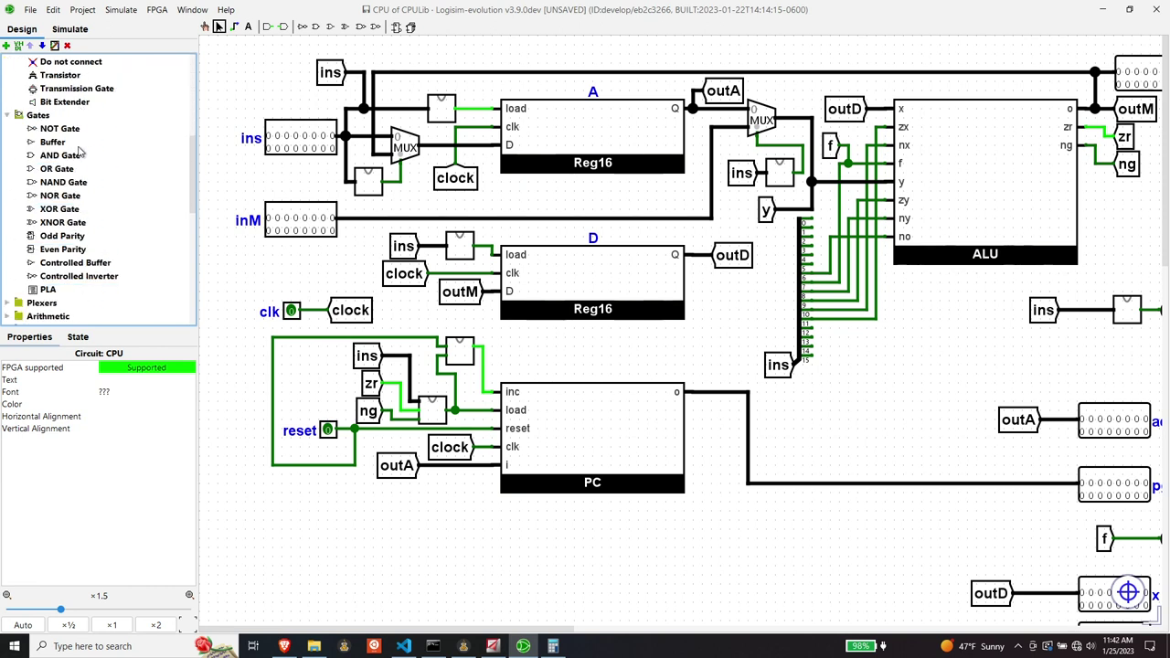
scroll(79, 149, "down", 3)
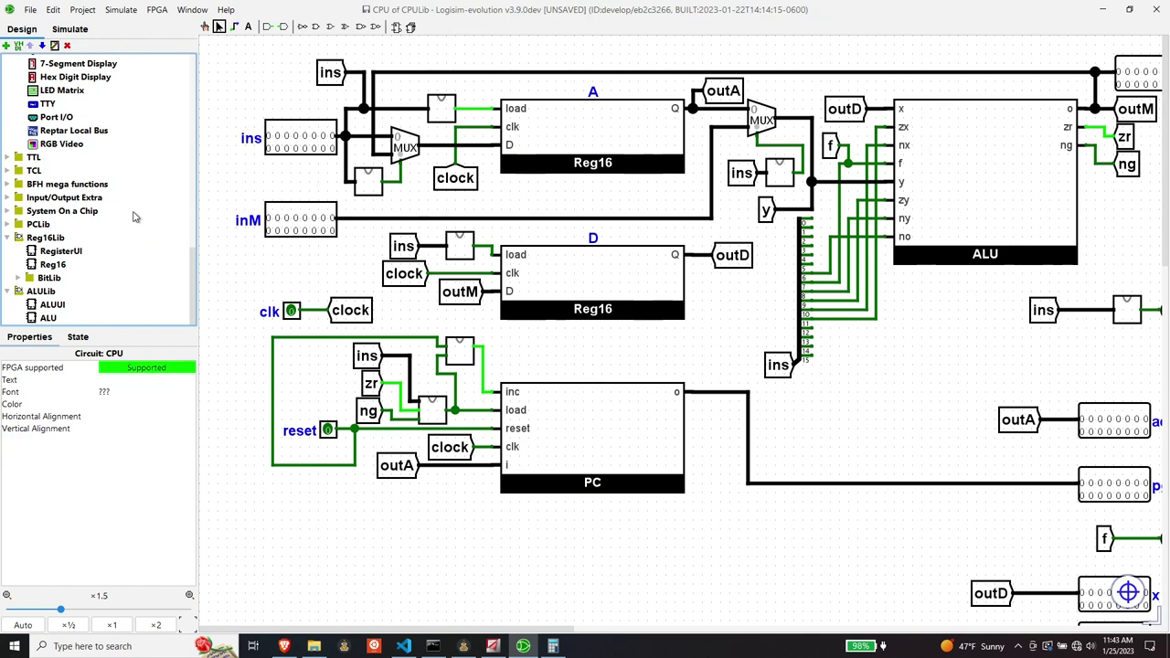
scroll(81, 201, "up", 1)
scroll(64, 215, "down", 1)
left_click(8, 291)
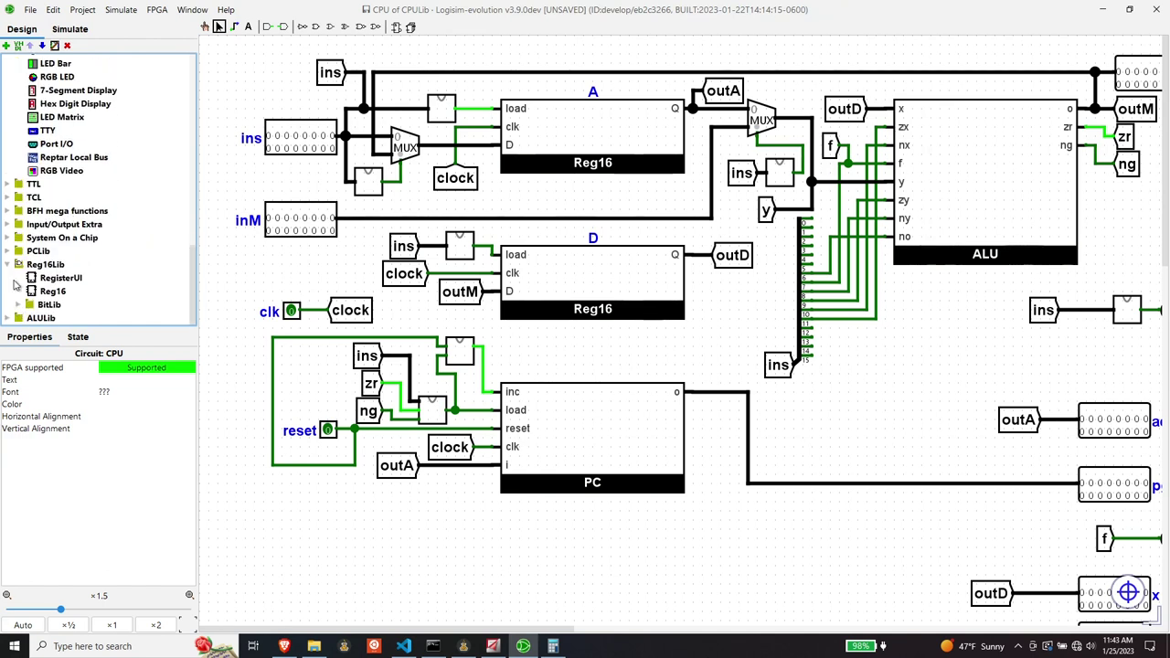
left_click(8, 318)
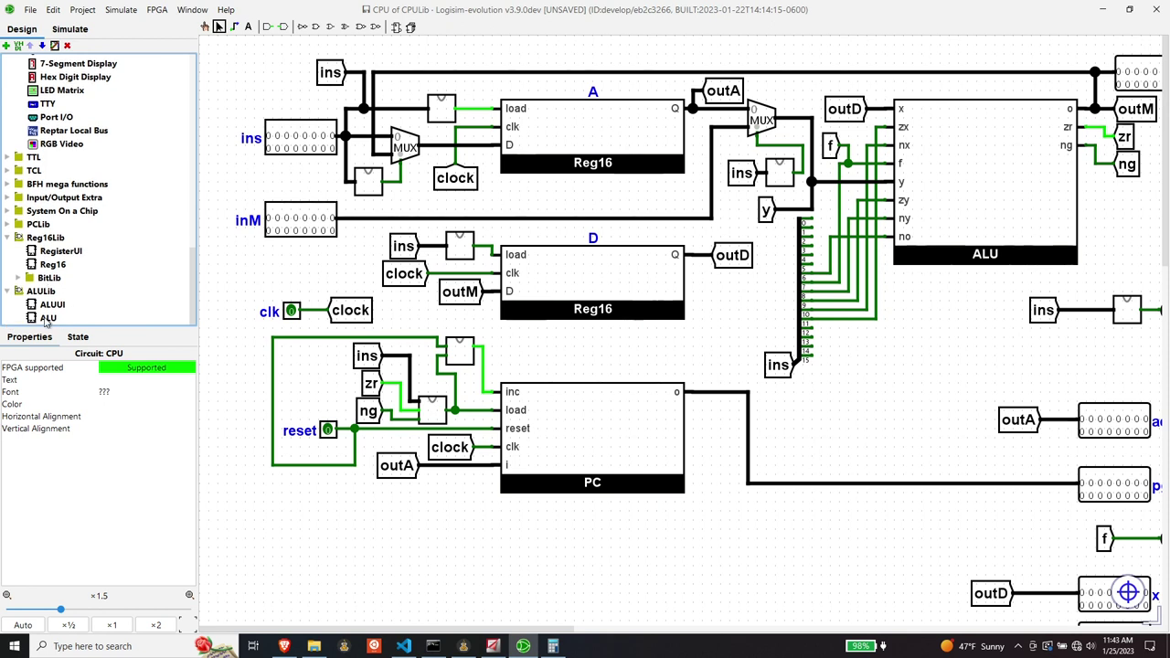
double_click(56, 319)
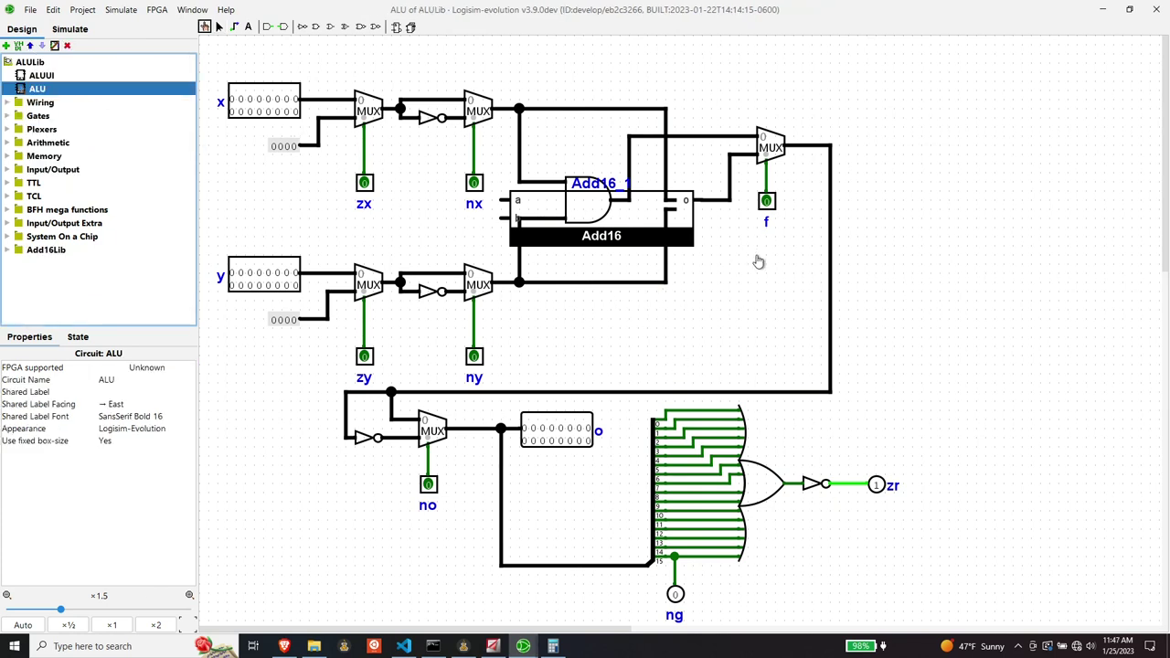
- Shift the f multiplexer further right and reroute its output wire, deleting the old vertical wire
scroll(758, 124, "down", 1)
left_click_drag(726, 104, 791, 206)
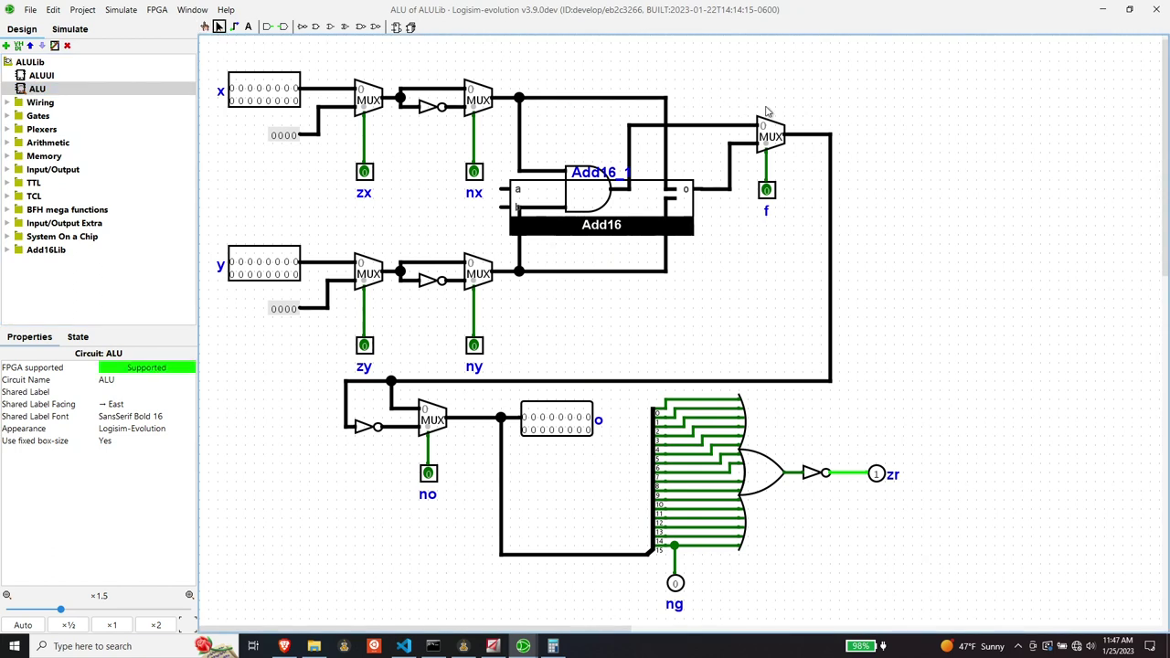
left_click_drag(773, 137, 925, 135)
left_click(928, 306)
left_click(831, 304)
key("Delete")
left_click_drag(830, 162, 831, 380)
- Move Add16 clear of the AND gate, wire its output to multiplexer input 0, and save ALULib
left_click(729, 194)
key("Delete")
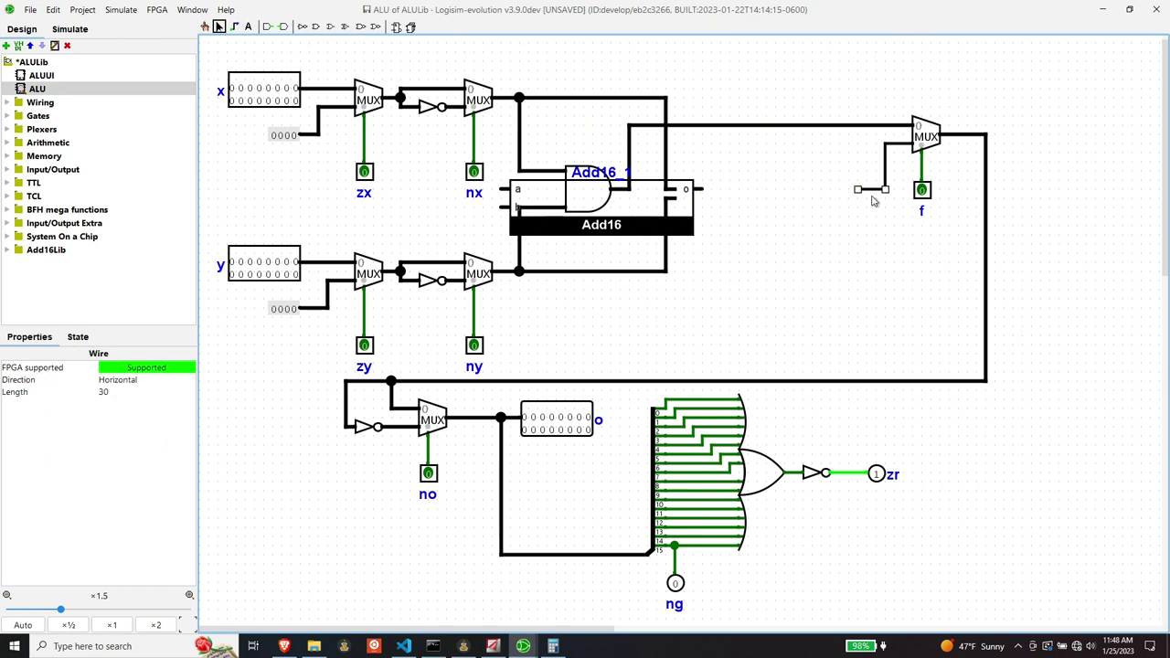
left_click_drag(500, 199, 683, 207)
left_click_drag(886, 190, 884, 174)
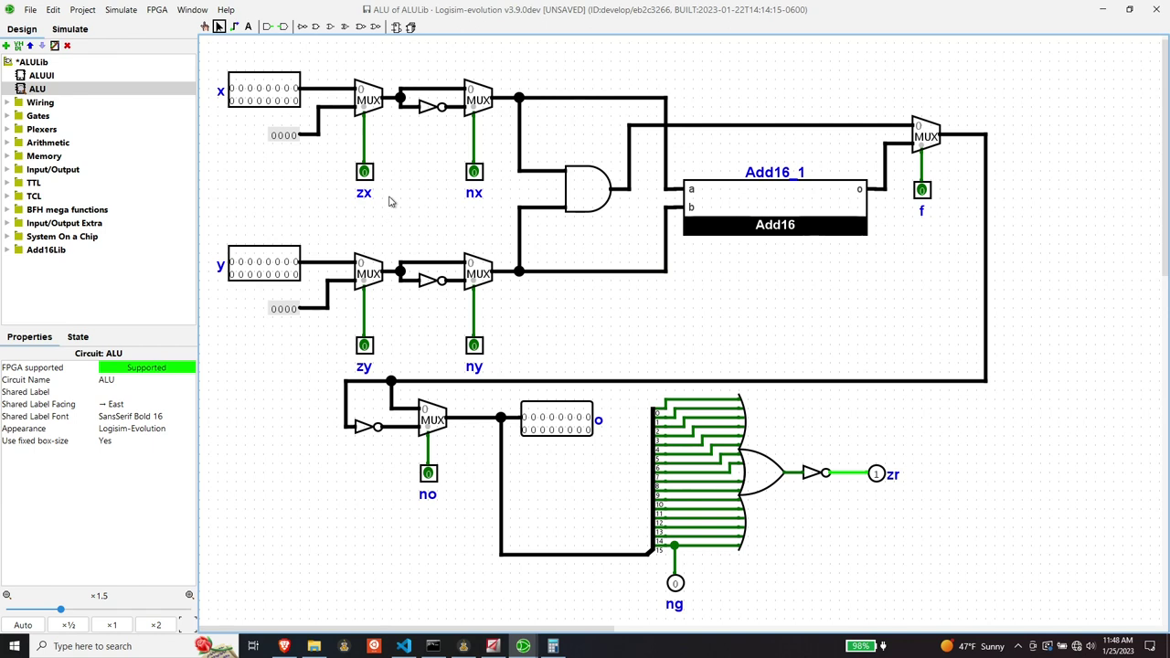
left_click(30, 9)
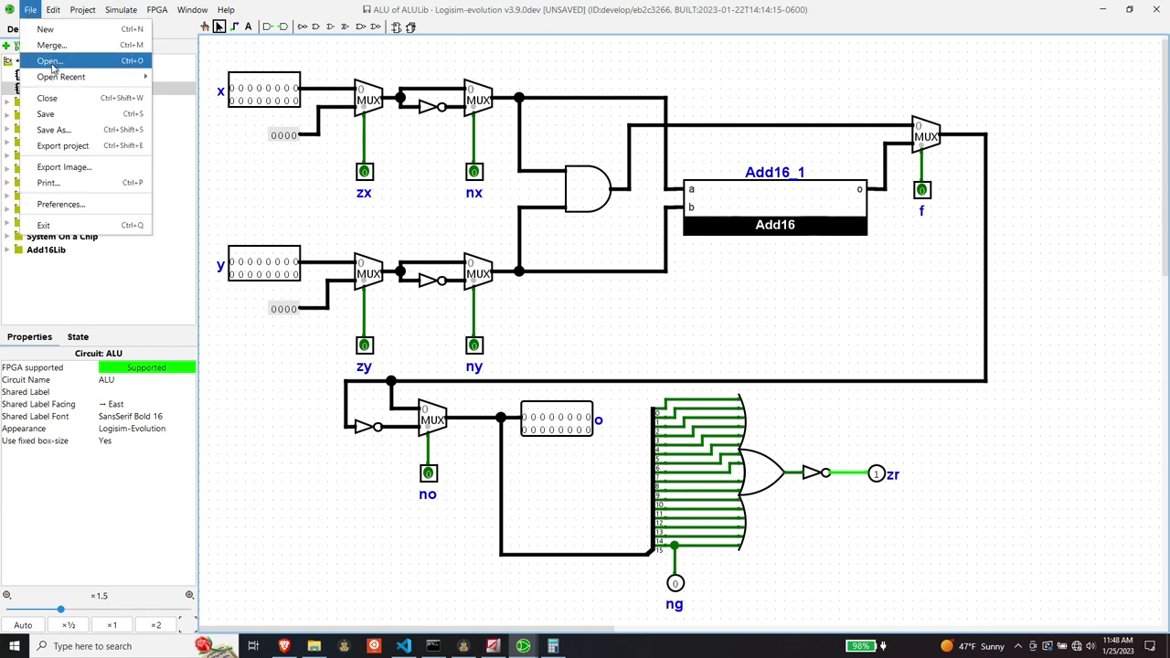
left_click(64, 117)
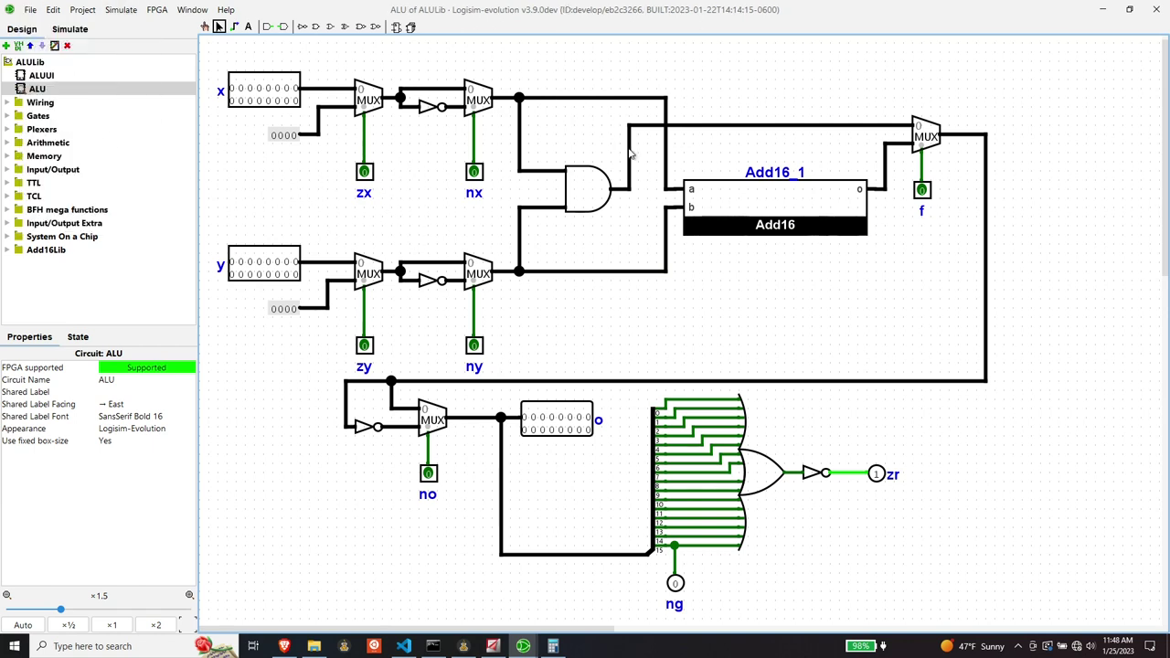
- Return to CPULib's CPUUI circuit and step the Add program forward
left_click(31, 9)
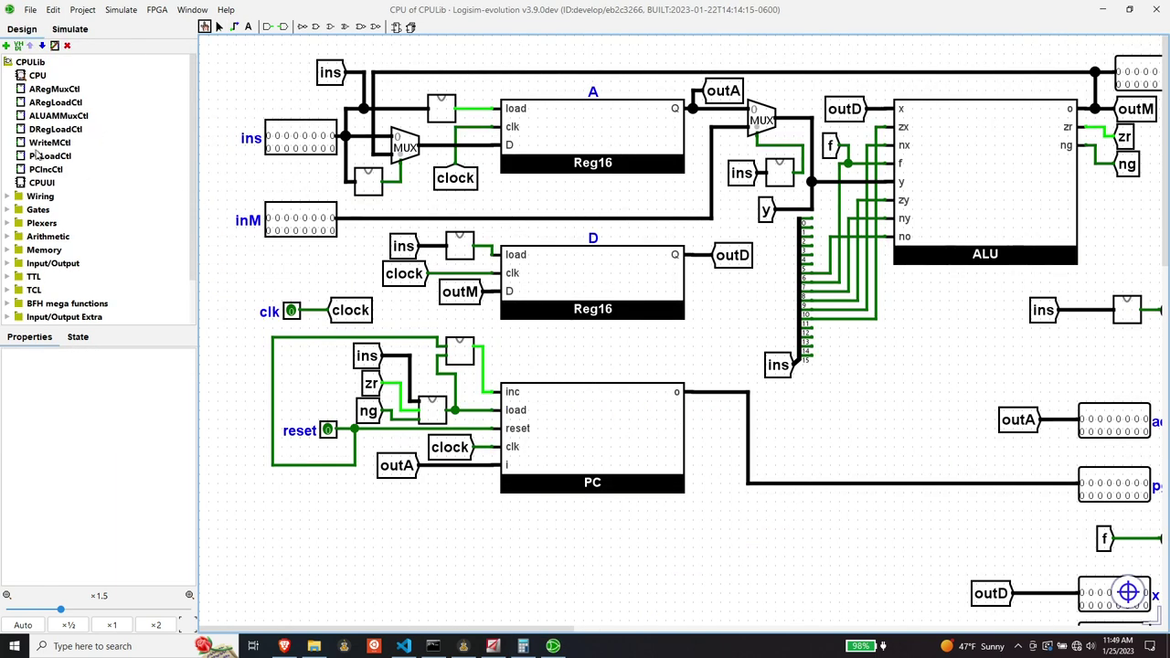
double_click(46, 182)
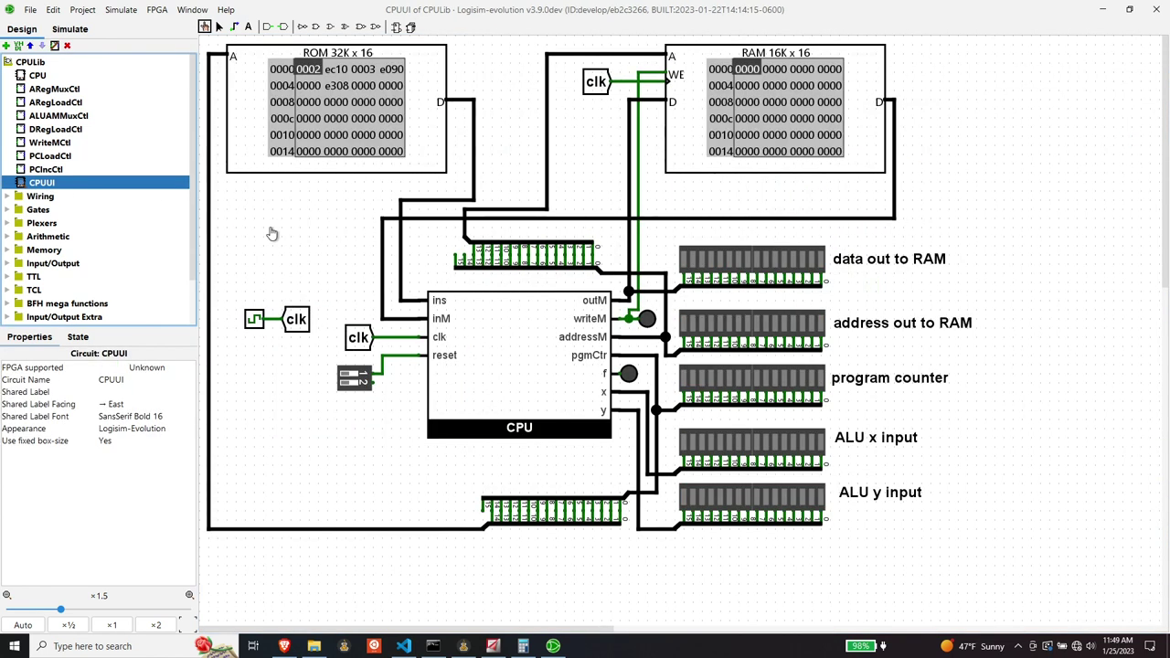
key("ctrl+k")
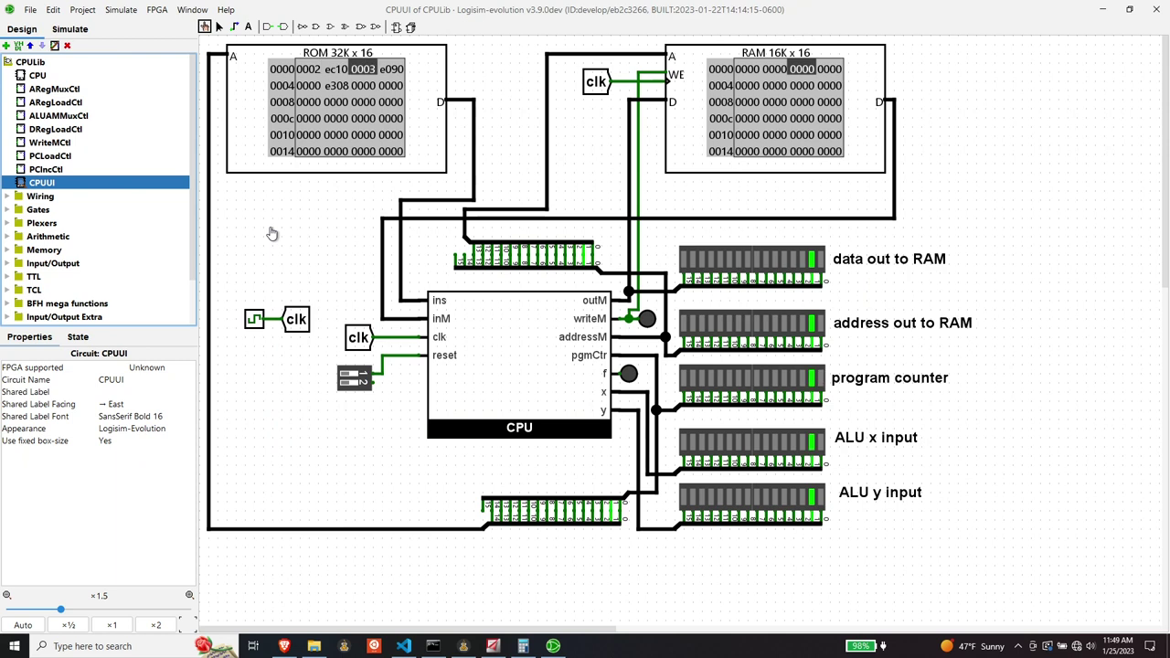